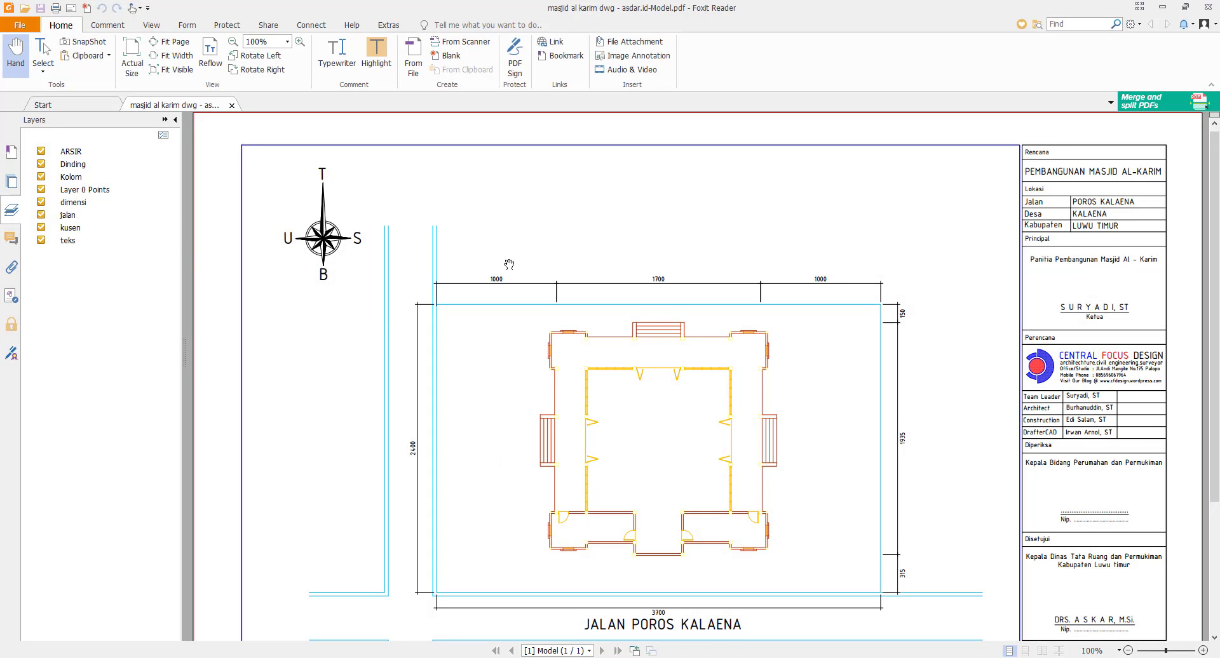
Hide all layers of the mosque layout PDF, from ARSIR and Dinding through kusen and teks.
left_click_drag(509, 265, 581, 296)
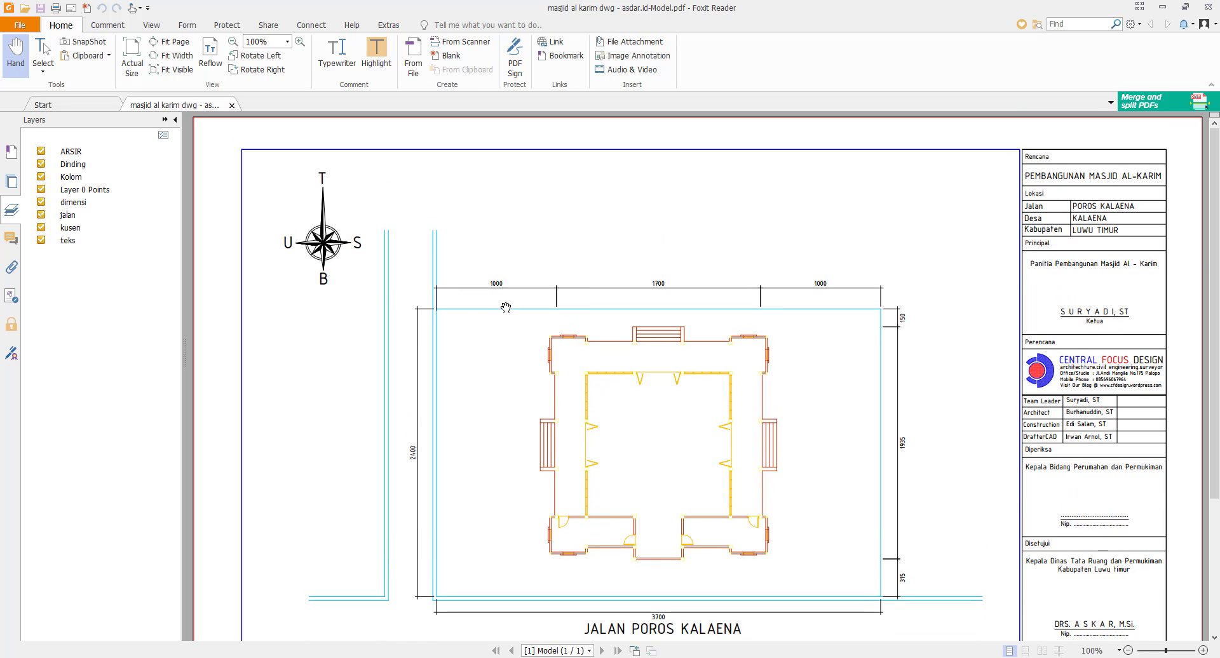
left_click_drag(528, 355, 518, 321)
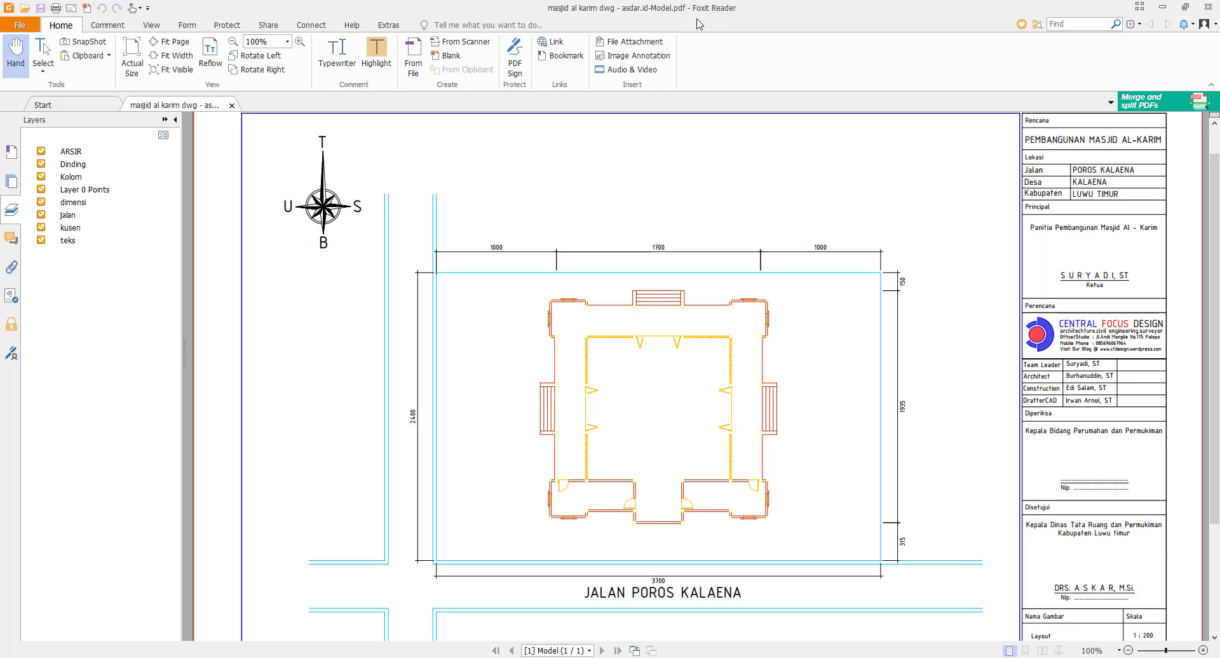
scroll(394, 243, "down", 1)
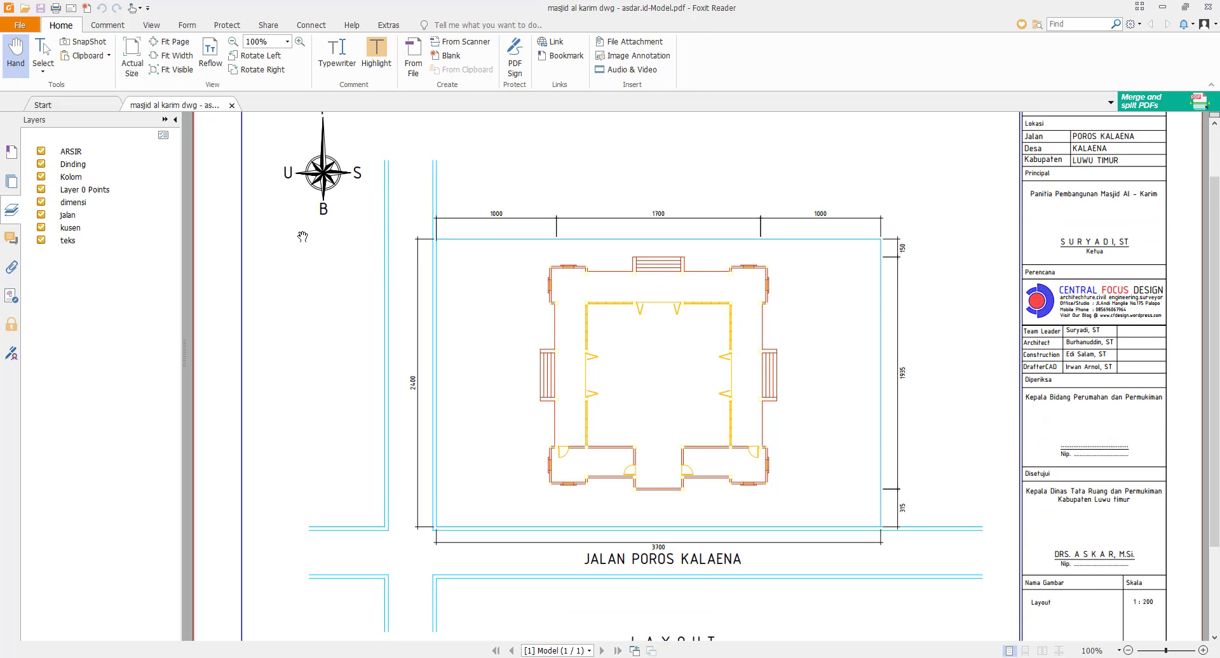
left_click(41, 153)
left_click(42, 164)
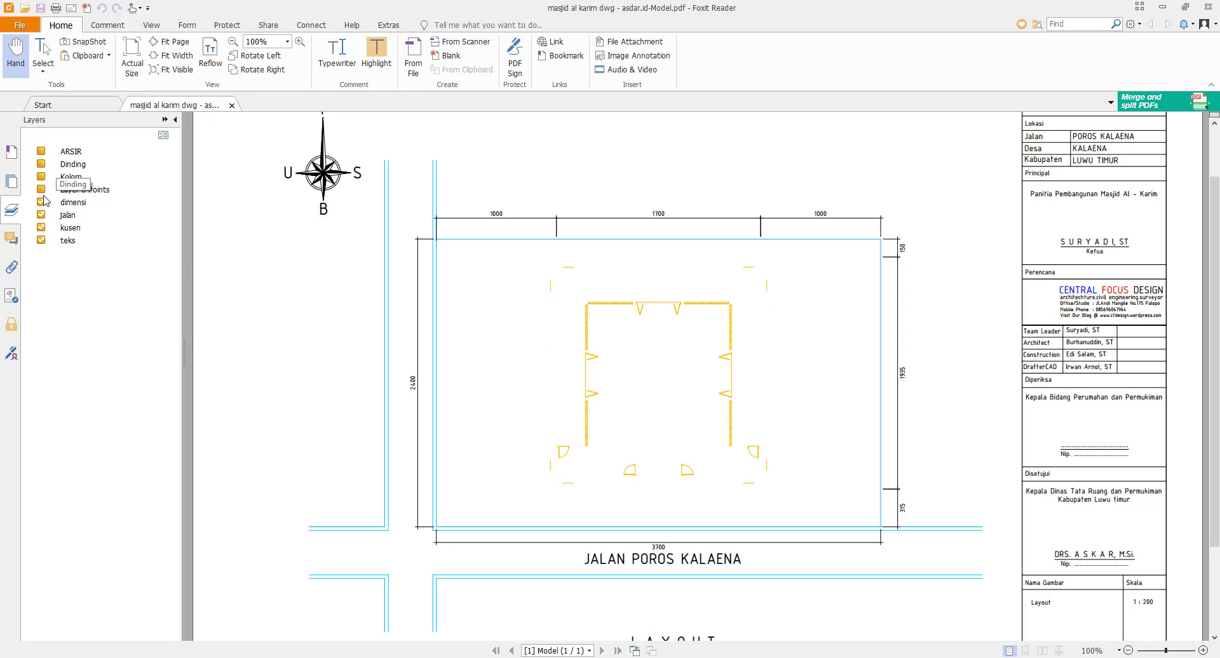
left_click(42, 202)
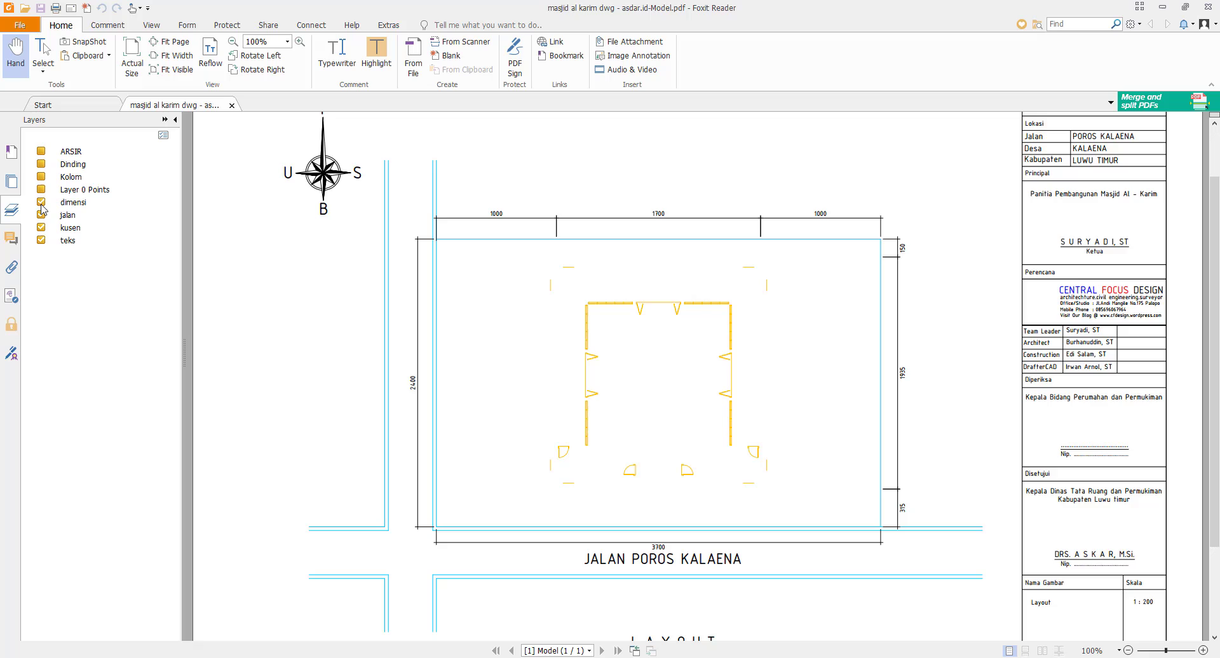
left_click(42, 215)
left_click(42, 228)
left_click(42, 240)
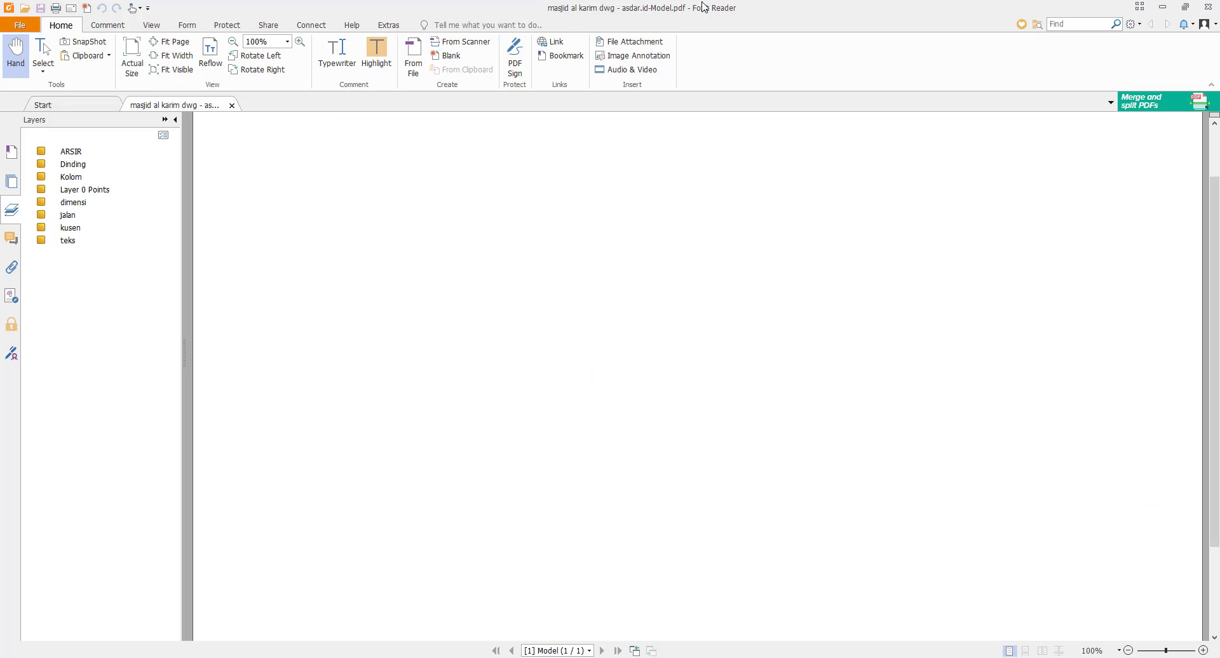
Show all the hidden PDF layers again, working from teks and kusen back up to ARSIR.
left_click(41, 228)
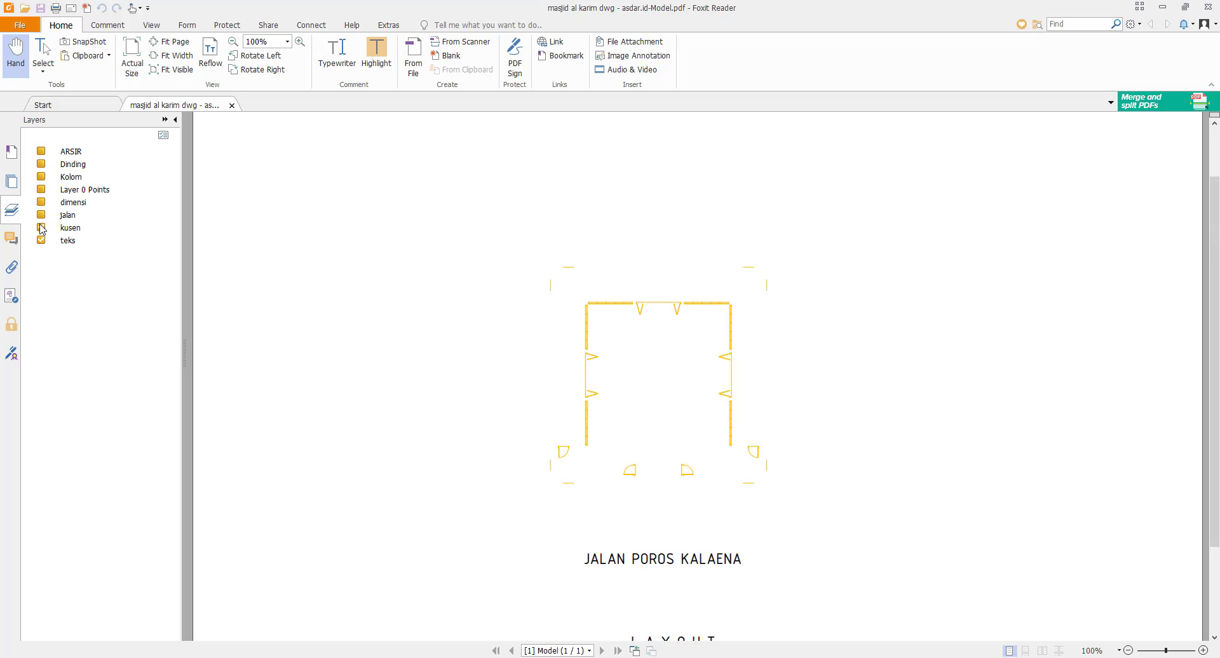
left_click(42, 214)
left_click(42, 202)
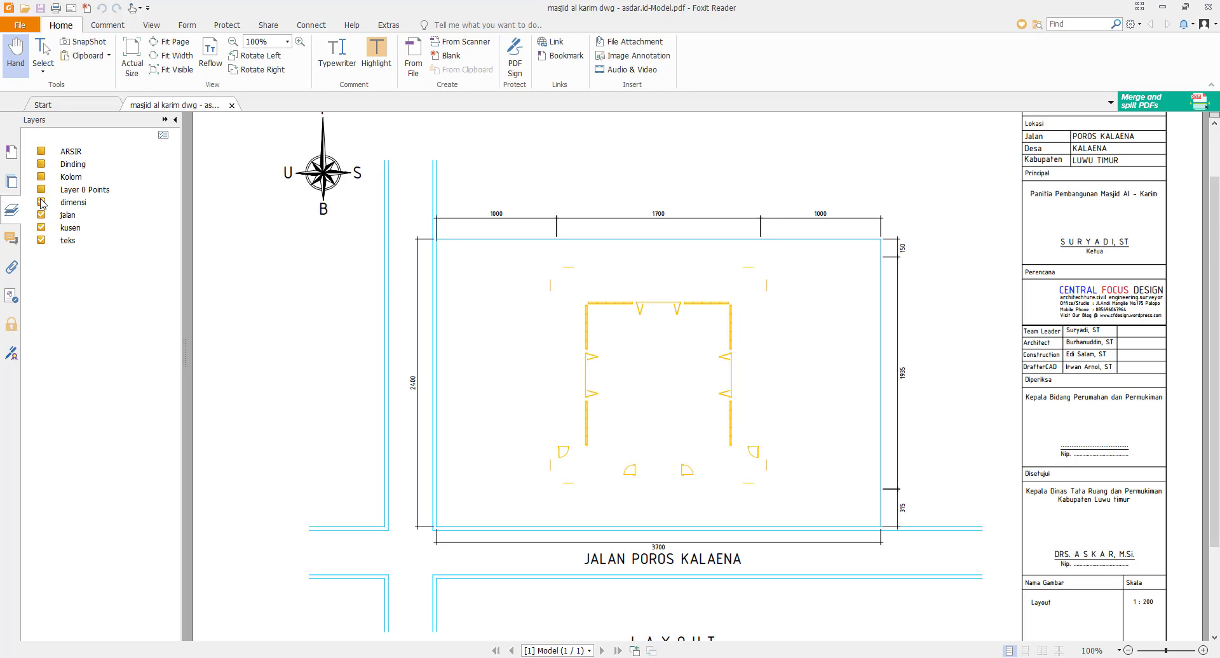
left_click(41, 164)
left_click(41, 151)
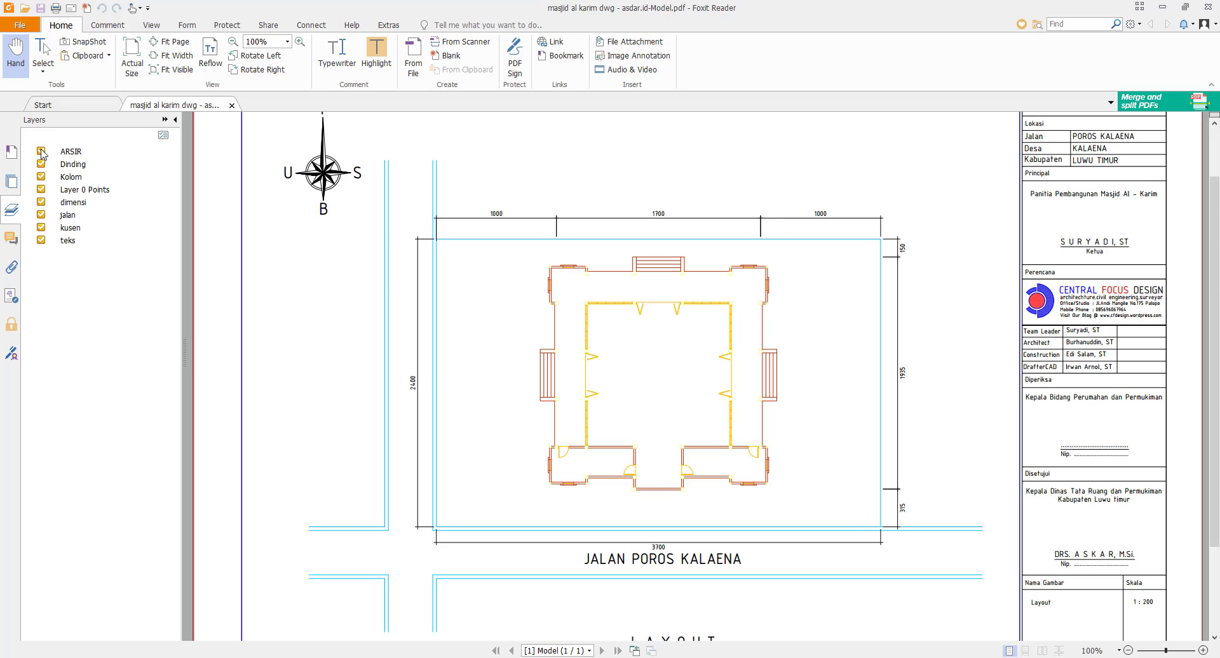
Minimize the PDF and switch to the GAMBAR RENCANA.dwg drawing in AutoCAD.
scroll(1019, 264, "up", 1)
scroll(1019, 256, "down", 2)
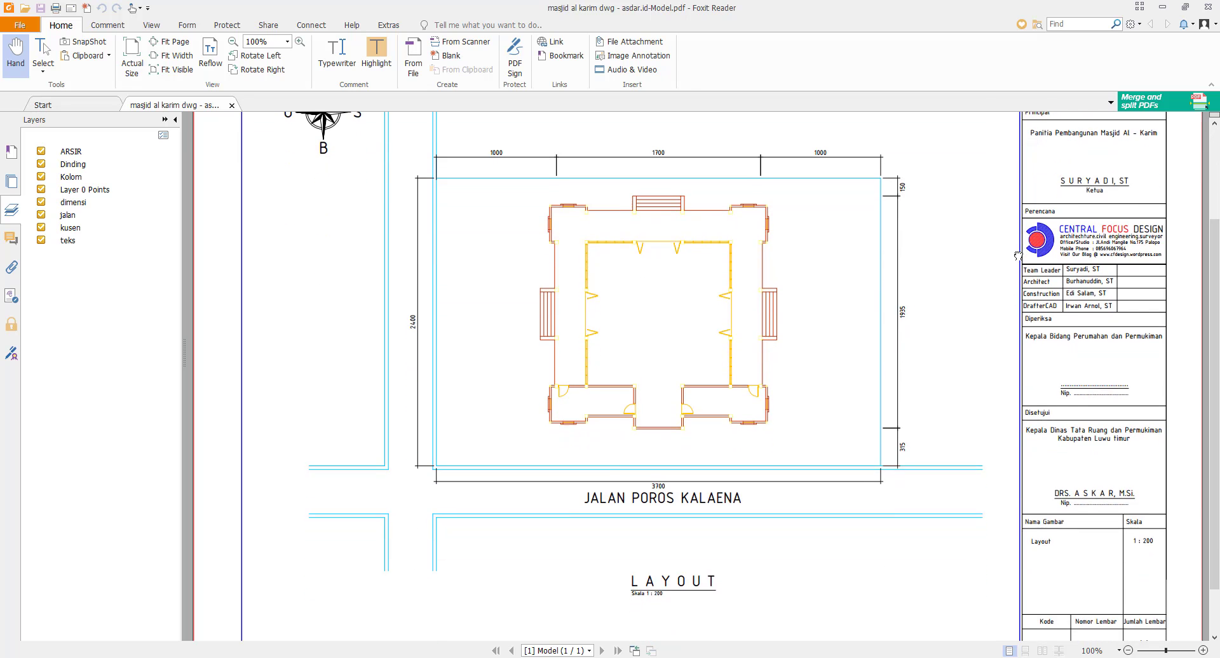
scroll(906, 406, "down", 1)
scroll(896, 305, "up", 2)
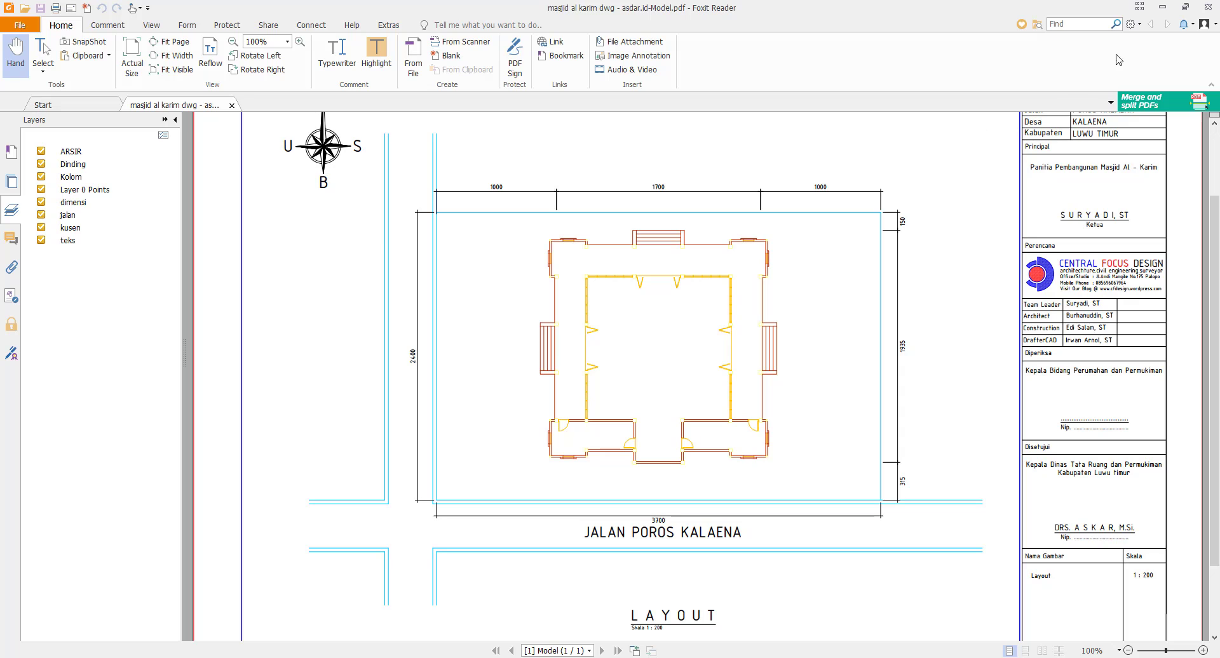
left_click(1162, 7)
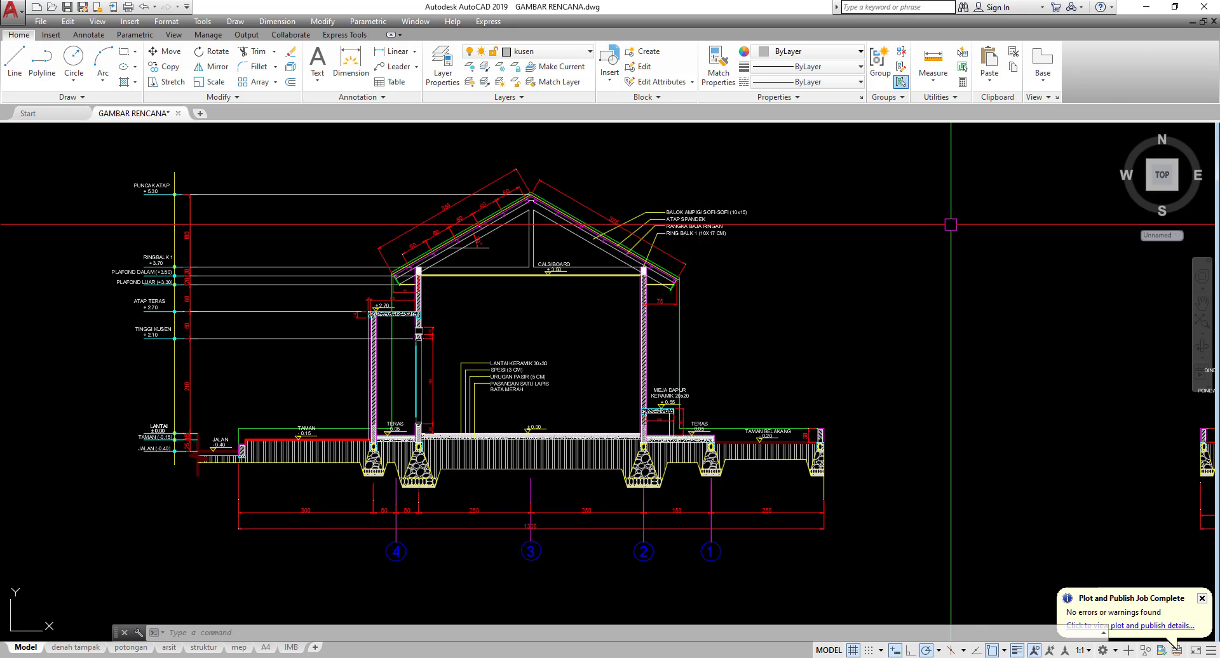
Examine the house section in model space, including the level marks from JALAN up to PUNCAK ATAP.
mouse_move(657, 336)
middle_mouse_down()
mouse_move(677, 373)
mouse_move(702, 383)
mouse_move(761, 362)
middle_mouse_up()
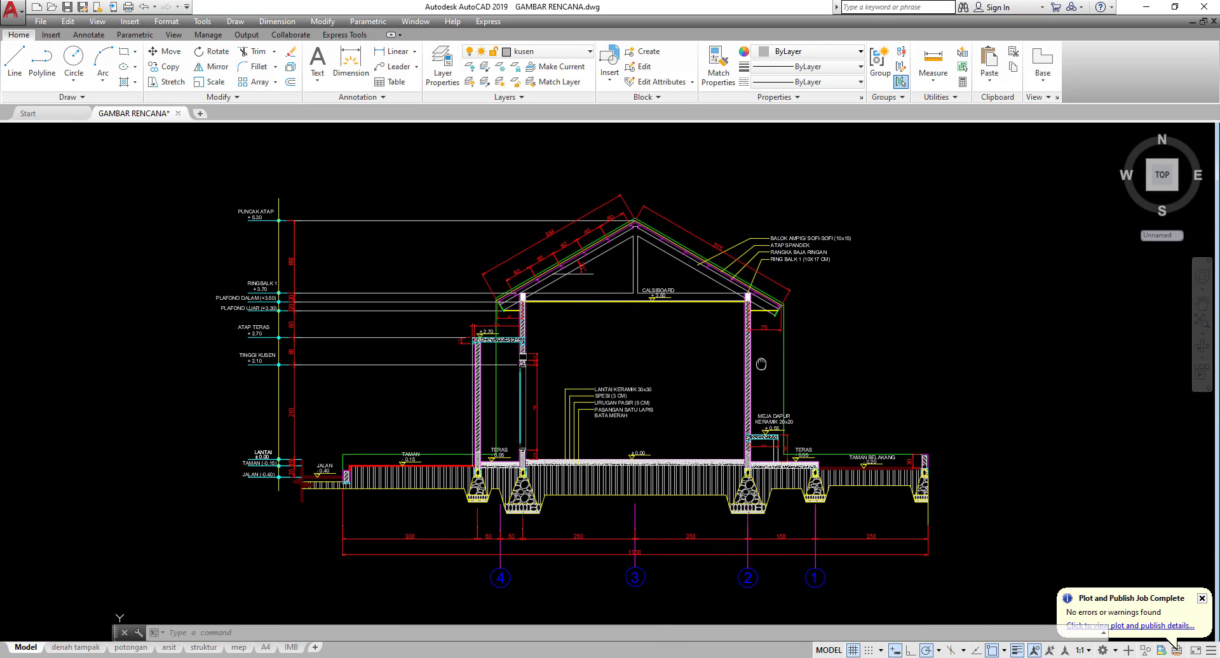
middle_click_drag(456, 343, 442, 328)
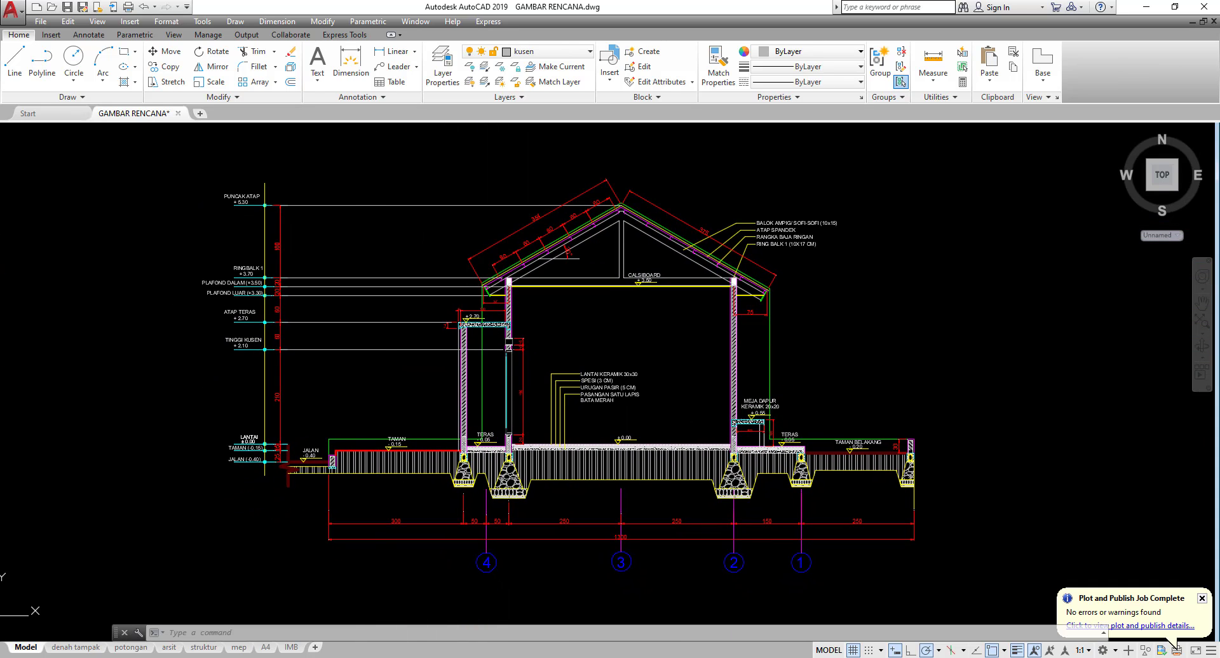
scroll(213, 317, "up", 2)
mouse_move(270, 324)
middle_mouse_down()
mouse_move(222, 390)
mouse_move(291, 342)
middle_mouse_up()
scroll(223, 389, "down", 2)
scroll(291, 341, "up", 2)
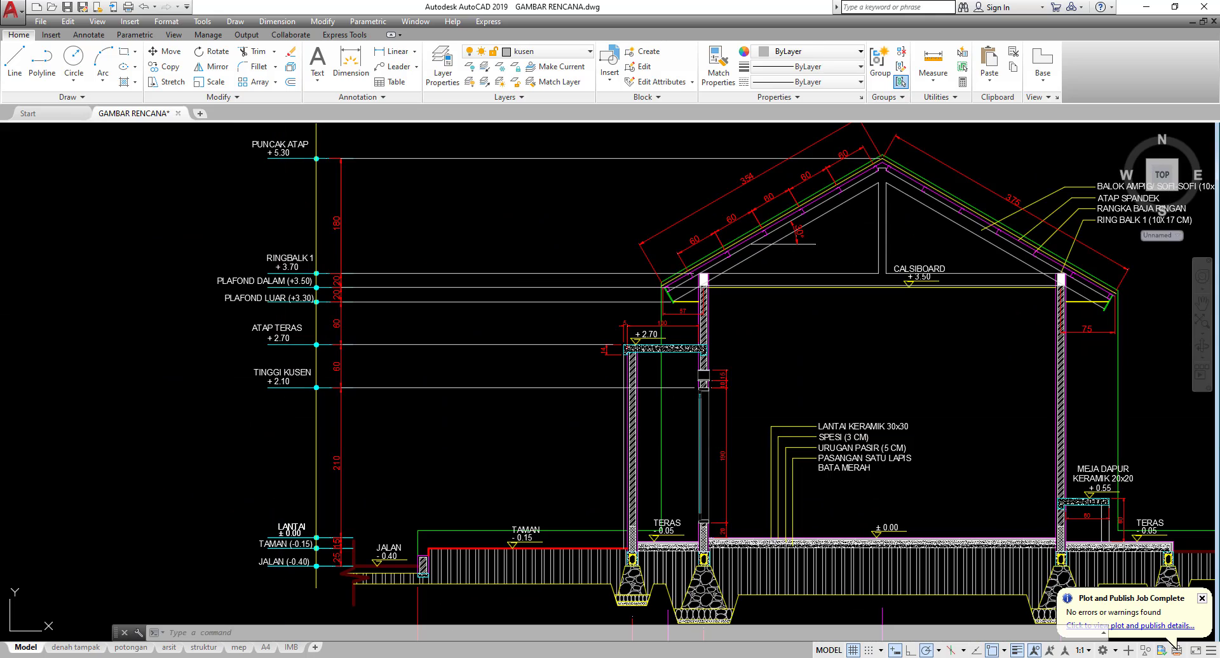
middle_click_drag(380, 356, 316, 370)
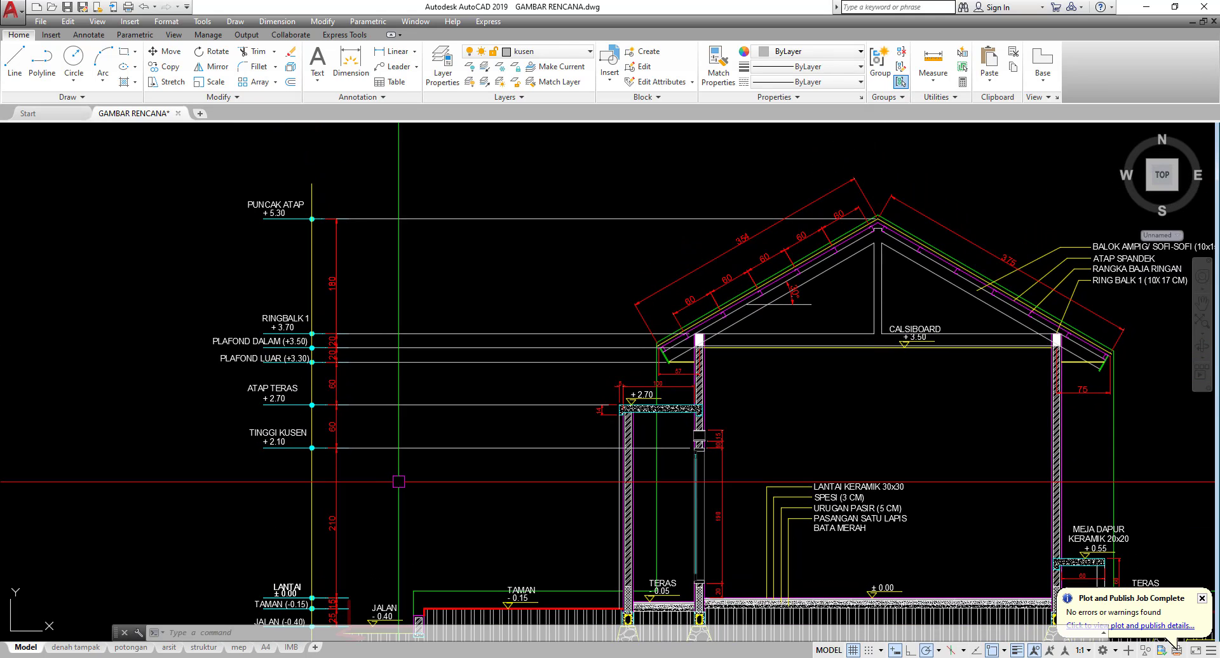
Check the layers of the TINGGI KUSEN level line, a roof dimension, the terrace wall line and the terrace roof slab.
left_click(382, 402)
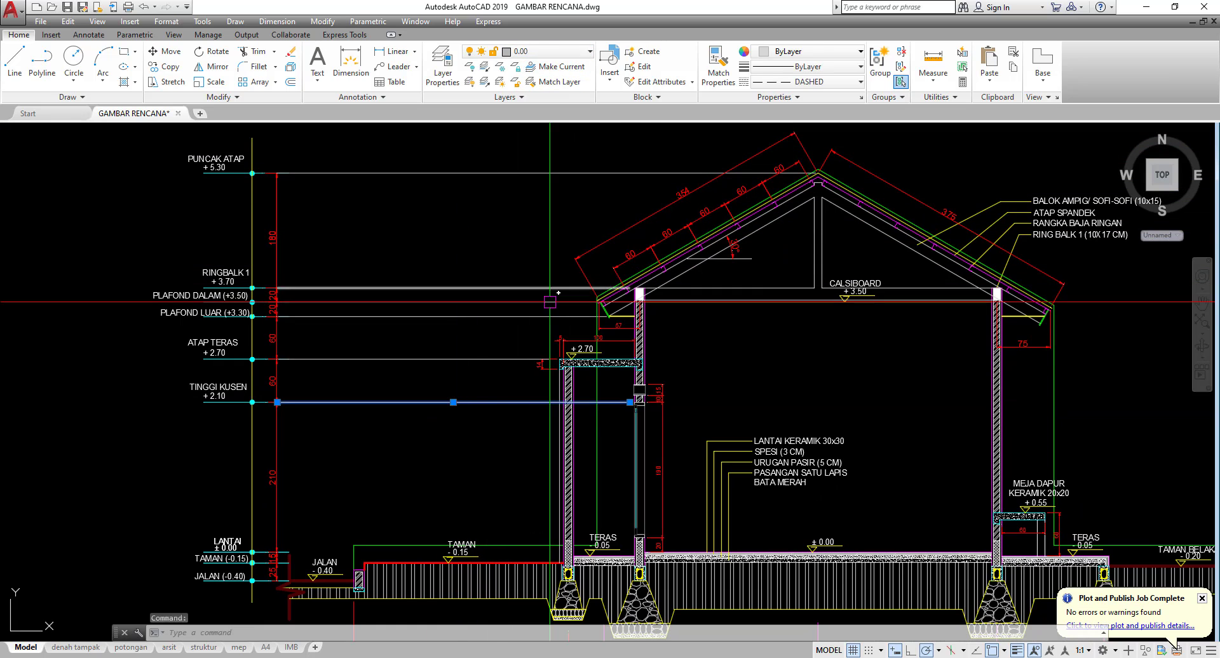
key("Escape")
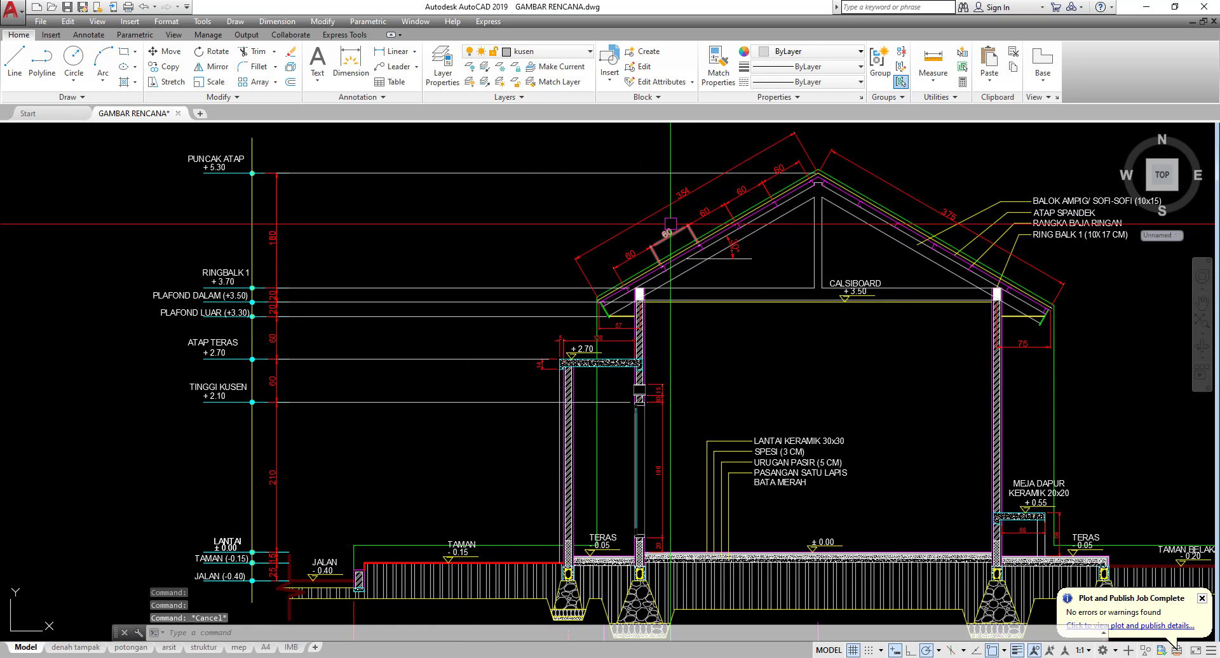
left_click(671, 241)
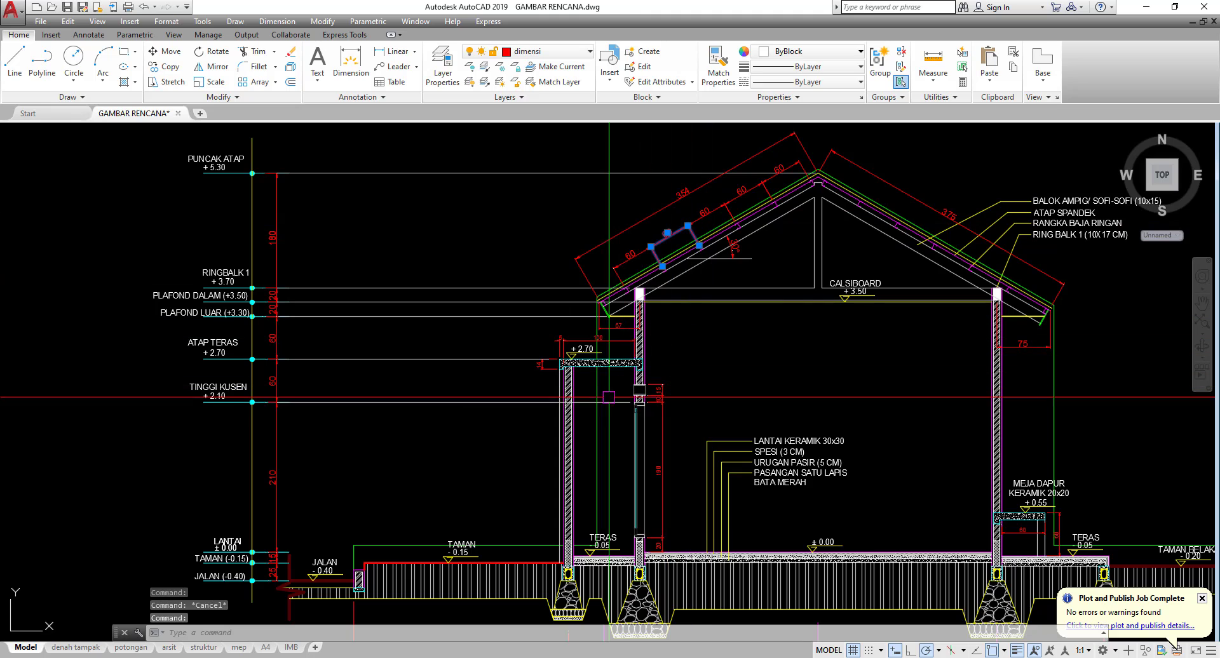
scroll(583, 418, "up", 2)
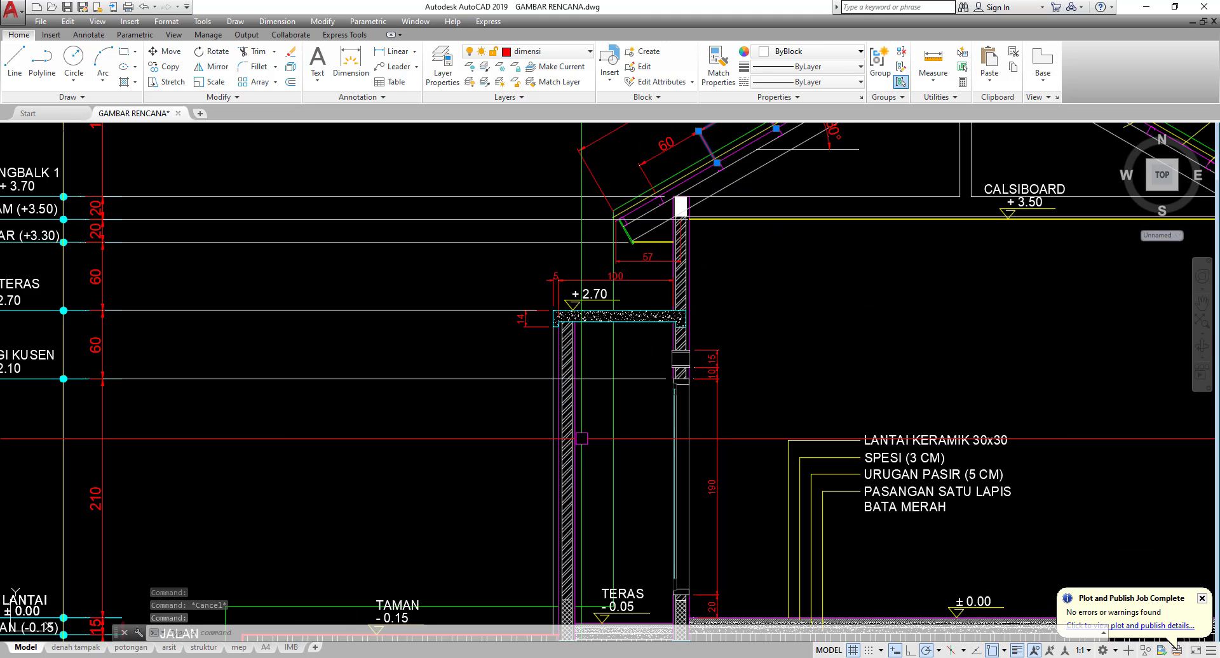
left_click(578, 423)
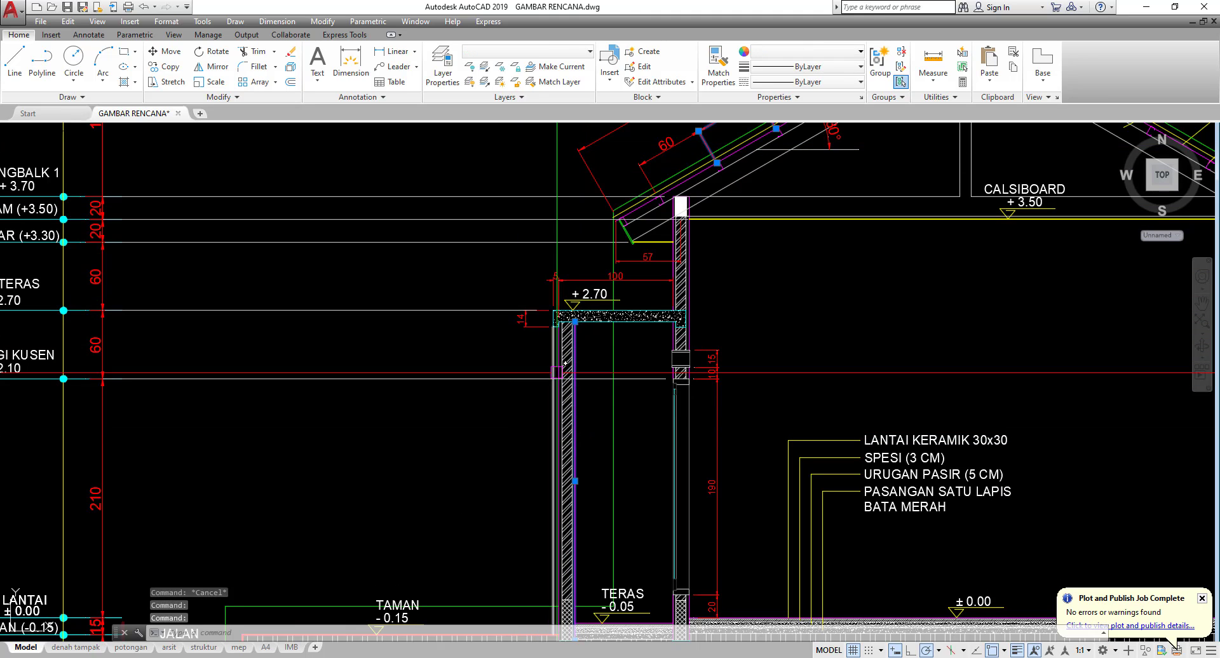
key("Escape")
left_click(642, 321)
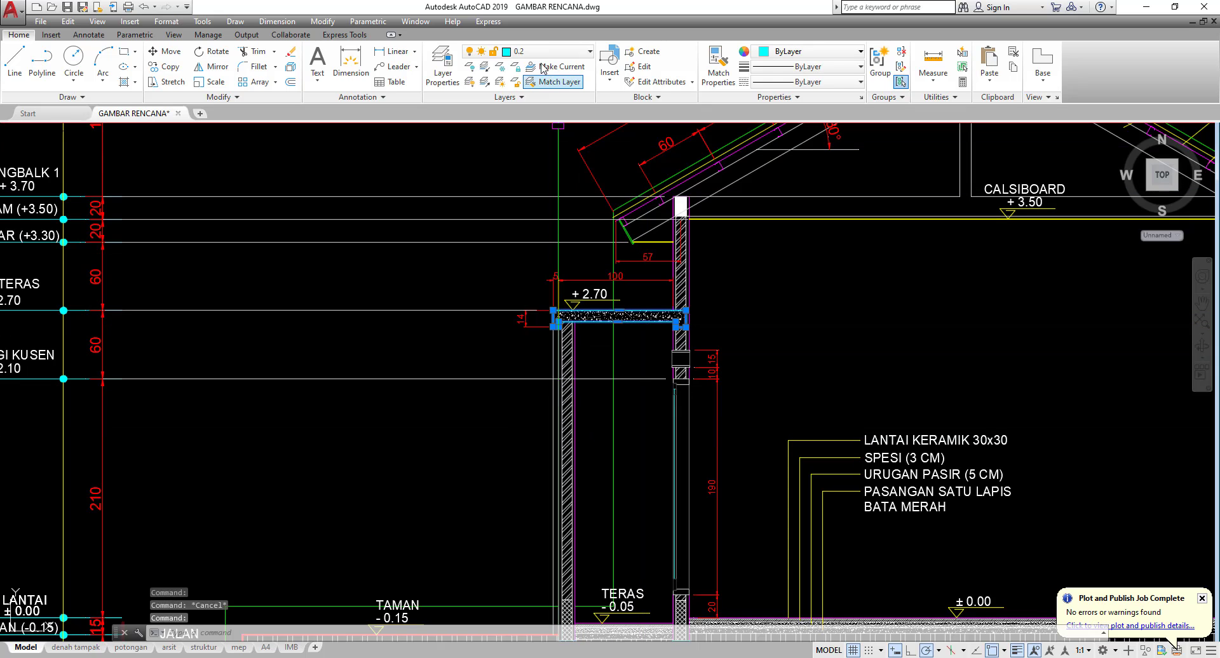
key("Escape")
scroll(490, 389, "down", 3)
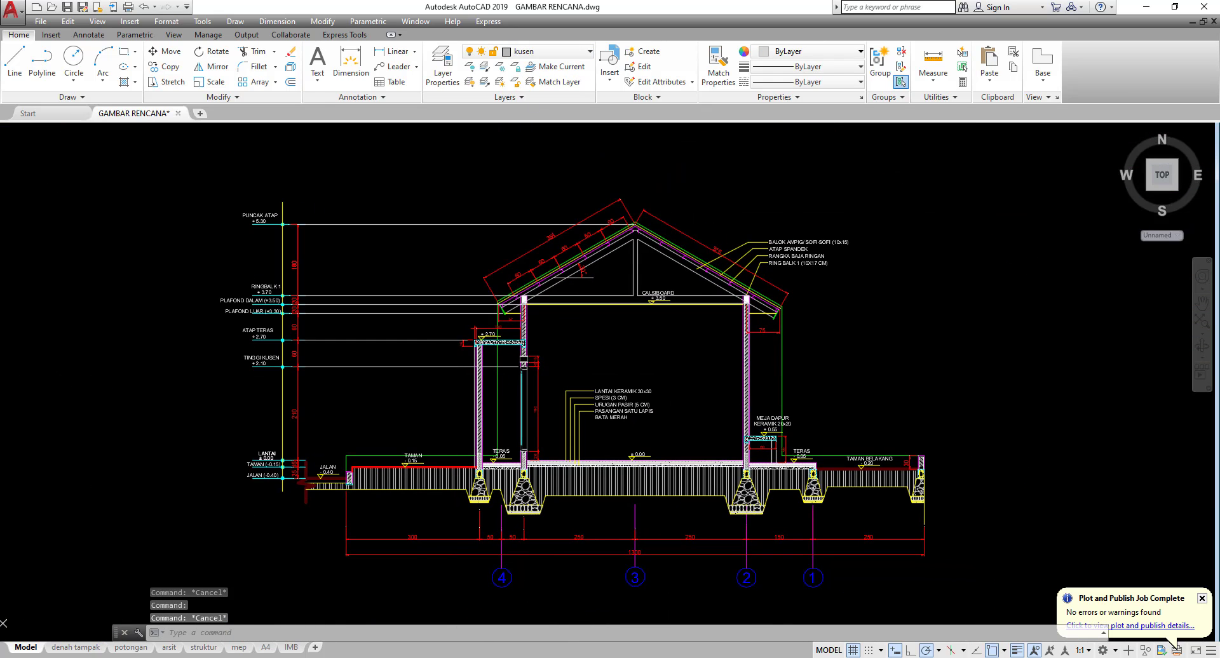
middle_click_drag(411, 362, 352, 356)
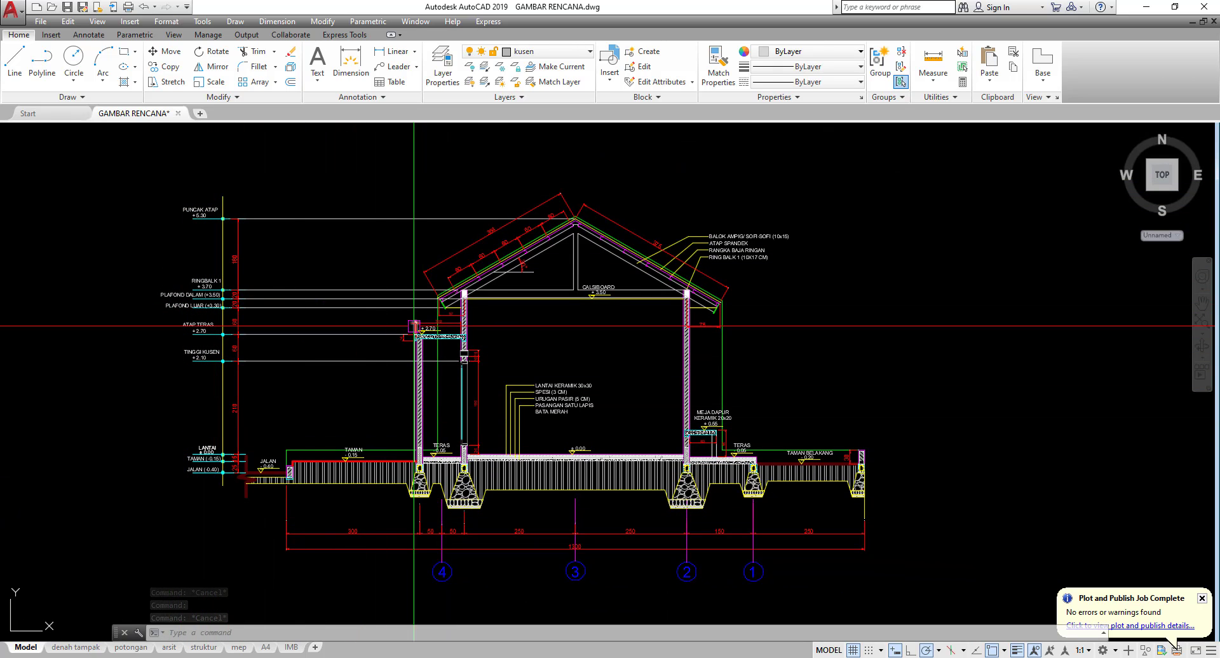
middle_click_drag(414, 329, 456, 349)
middle_click_drag(406, 241, 360, 196)
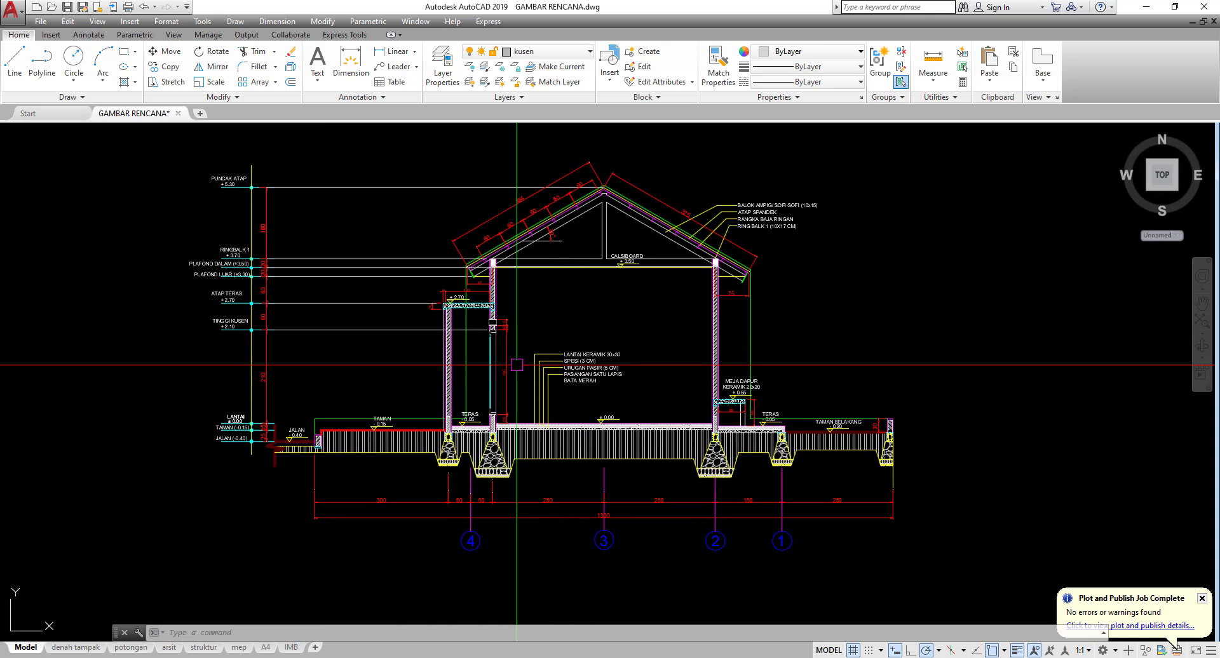
mouse_move(442, 373)
middle_mouse_down()
mouse_move(436, 390)
mouse_move(483, 397)
middle_mouse_up()
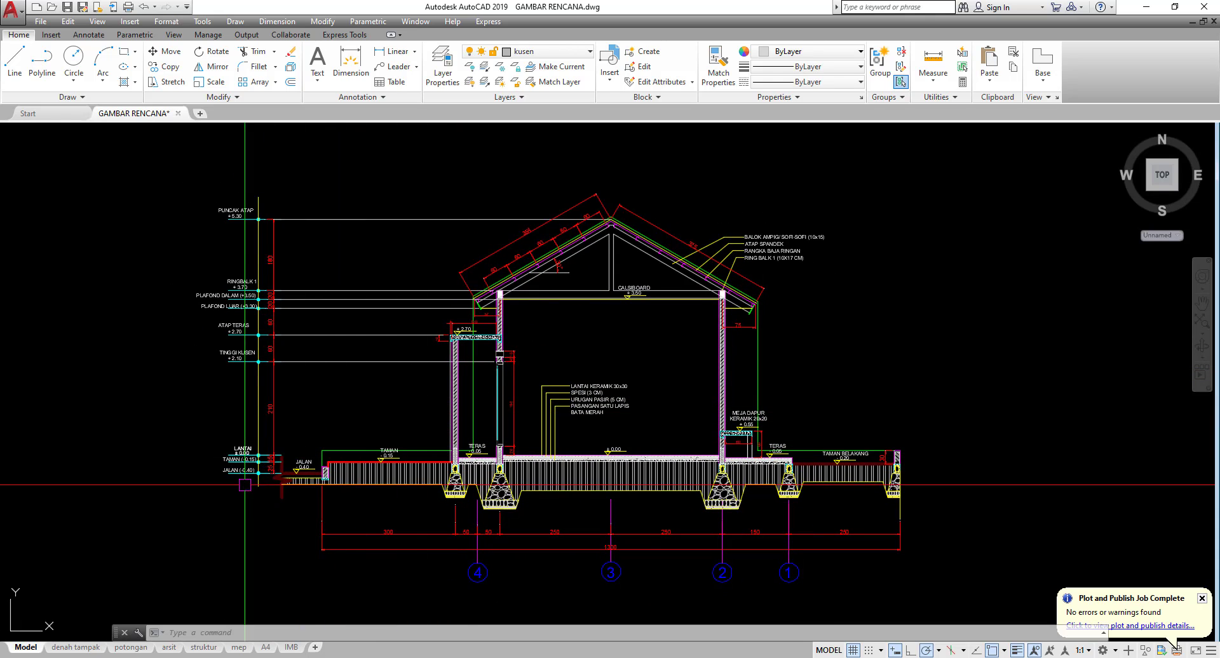
mouse_move(259, 486)
middle_mouse_down()
mouse_move(324, 508)
mouse_move(249, 509)
middle_mouse_up()
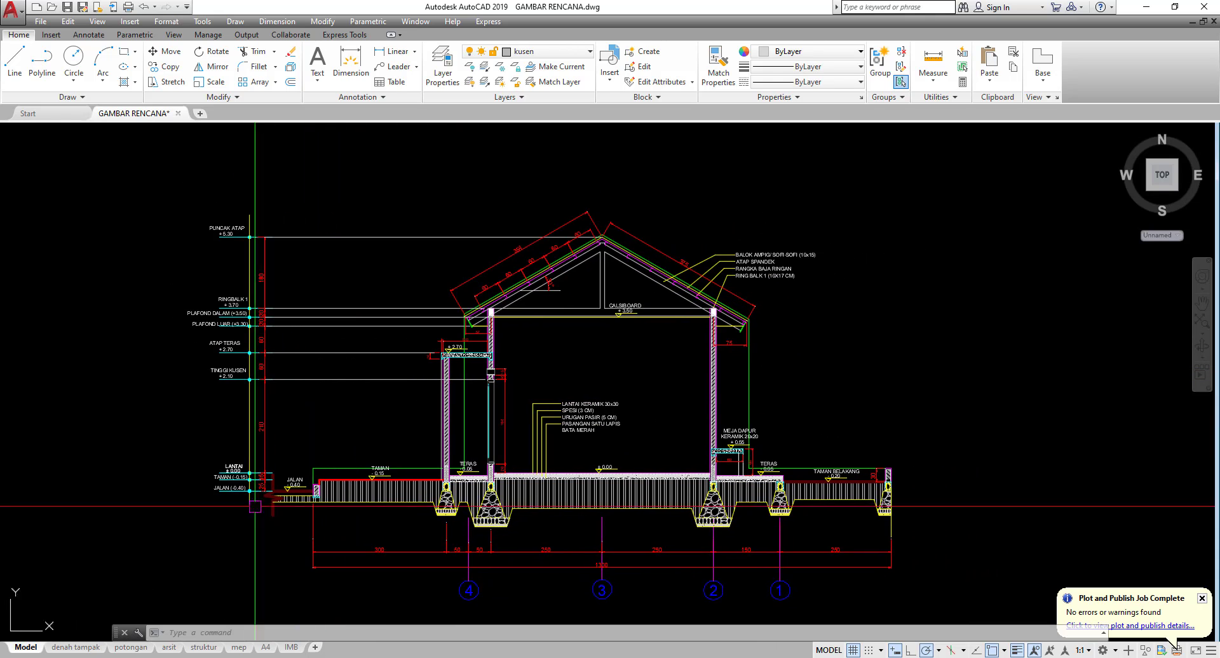
Open the denah tampak layout and look over all its sheets.
mouse_move(78, 652)
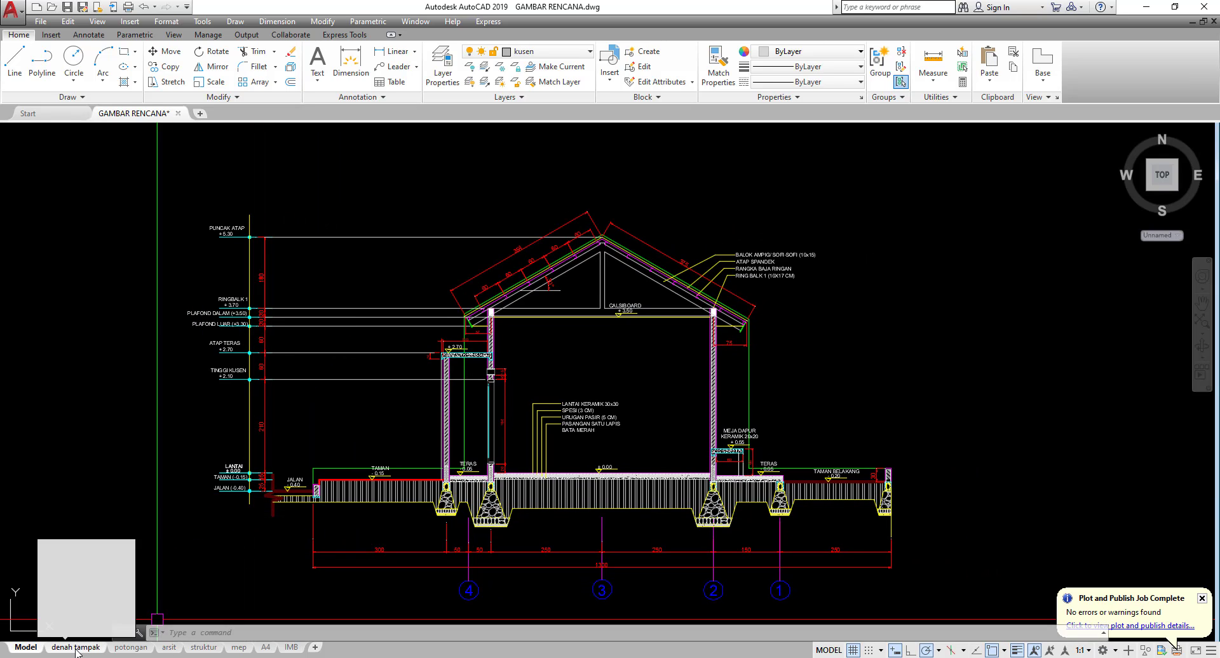
left_click(77, 648)
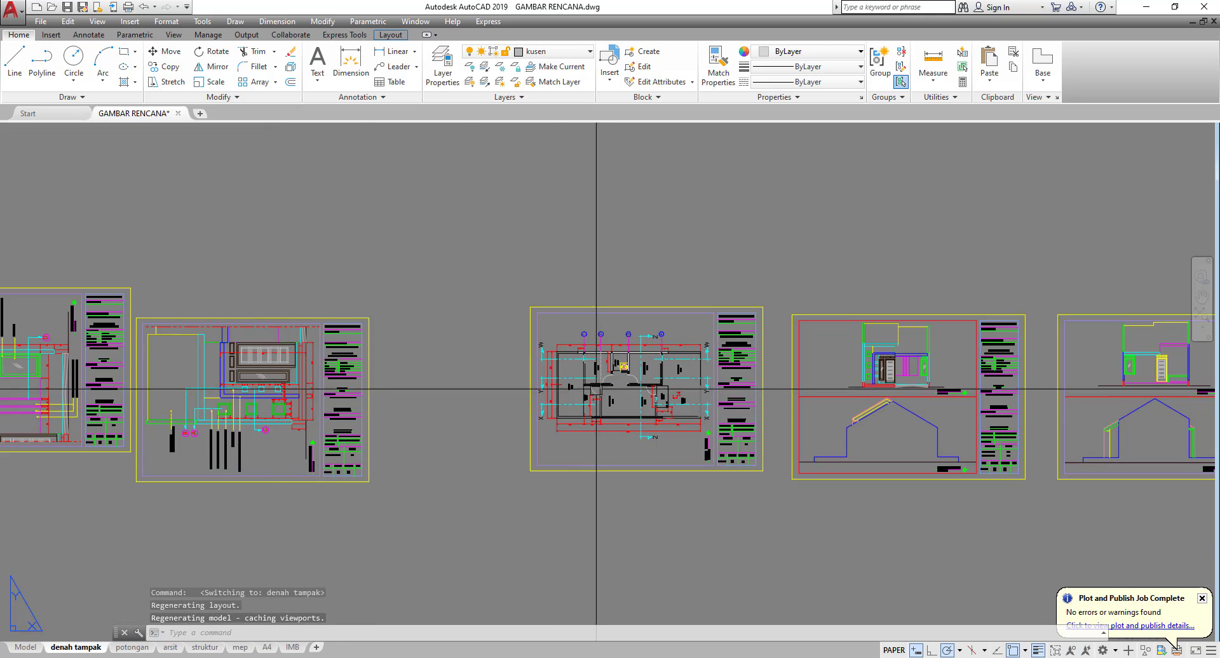
scroll(580, 404, "down", 4)
middle_click_drag(562, 423, 611, 404)
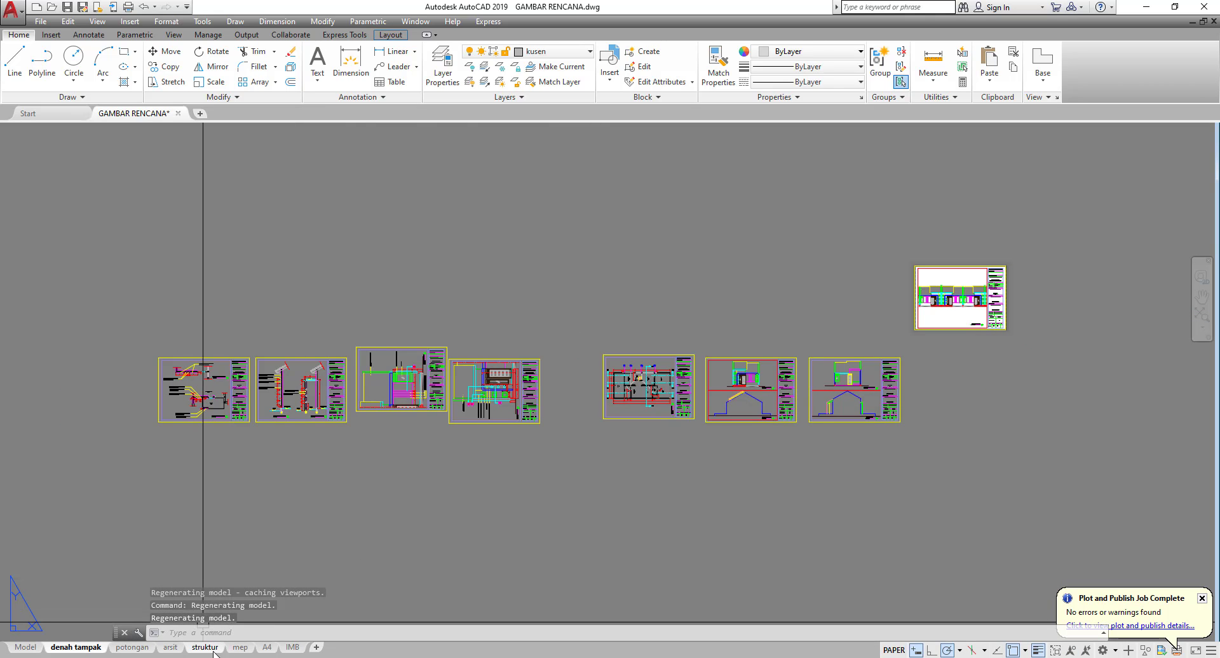
Open the potongan layout and bring the full POTONGAN X-X sheet into view.
left_click(146, 648)
scroll(484, 326, "up", 4)
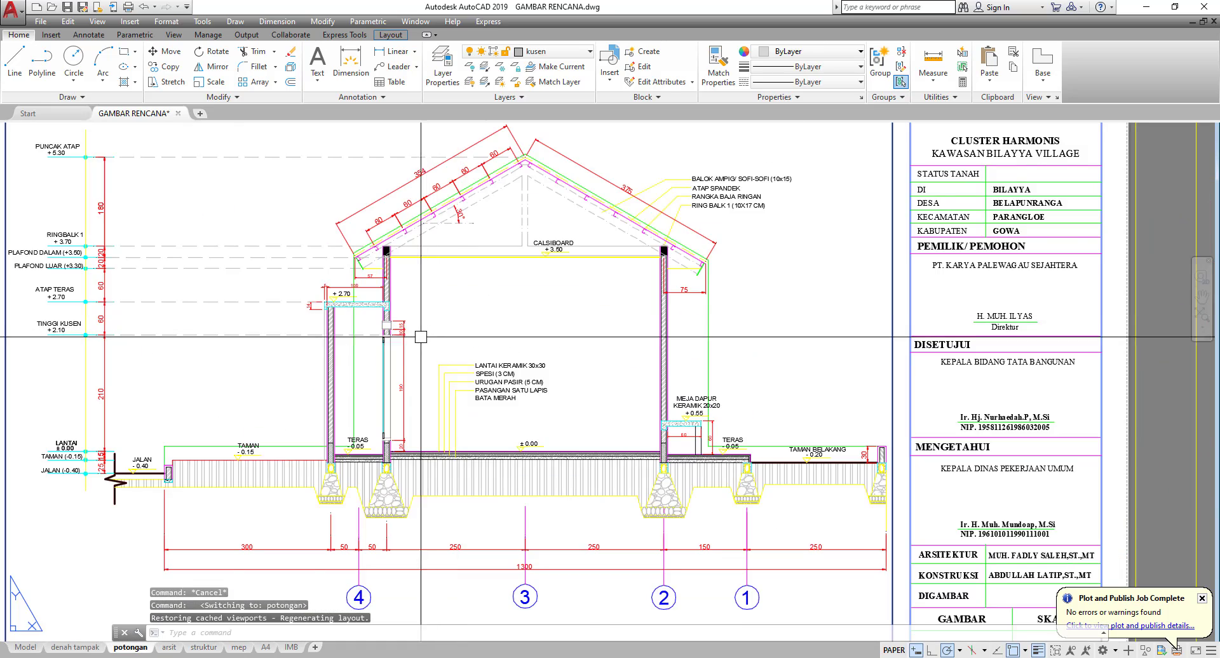
middle_click_drag(416, 337, 594, 402)
scroll(421, 370, "down", 2)
middle_click_drag(391, 370, 373, 370)
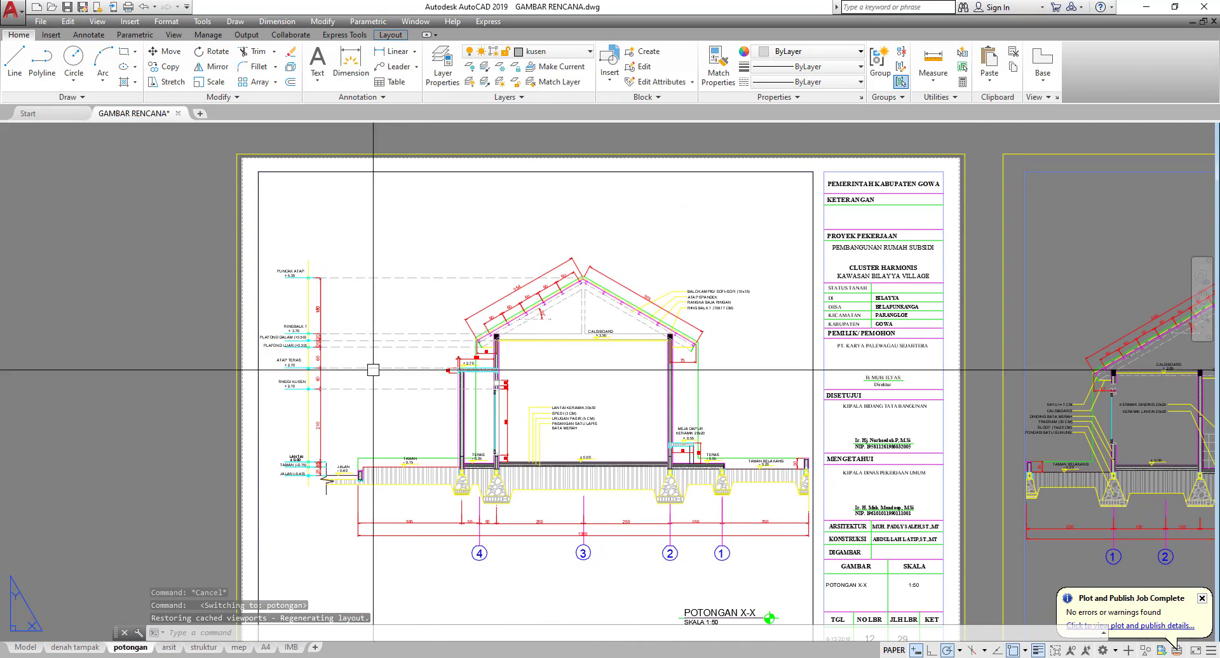
Select the sheet frame and title block of POTONGAN X-X to inspect it, and clear the selection.
left_click(967, 169)
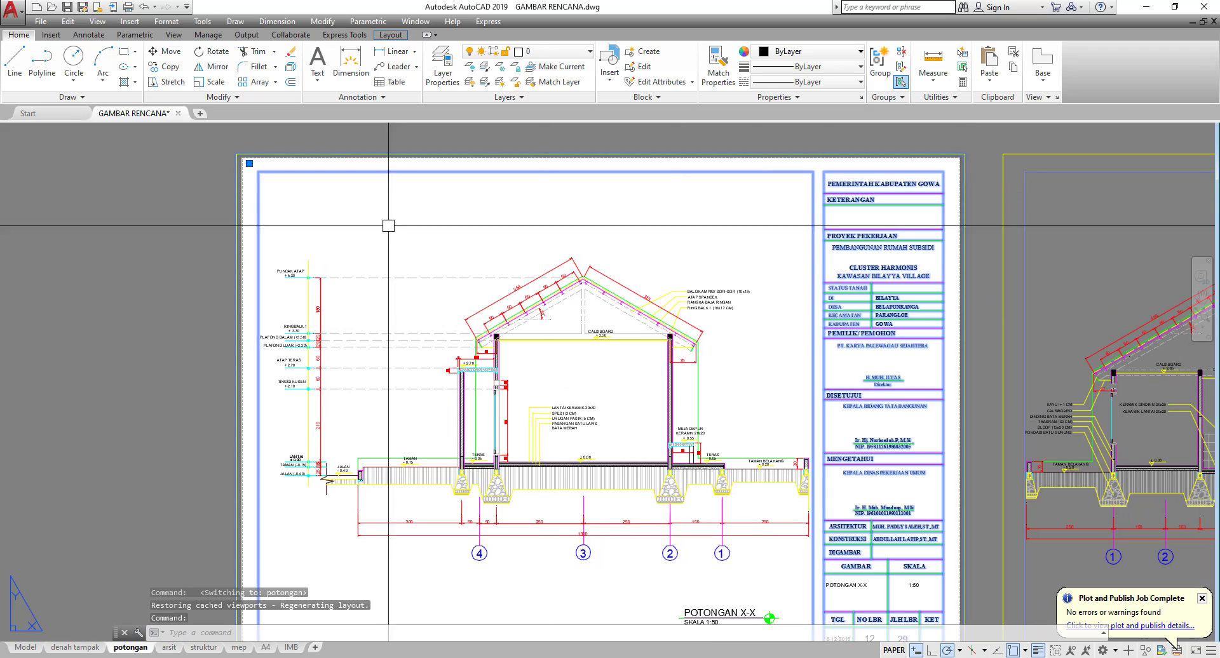
middle_click_drag(236, 300, 204, 232)
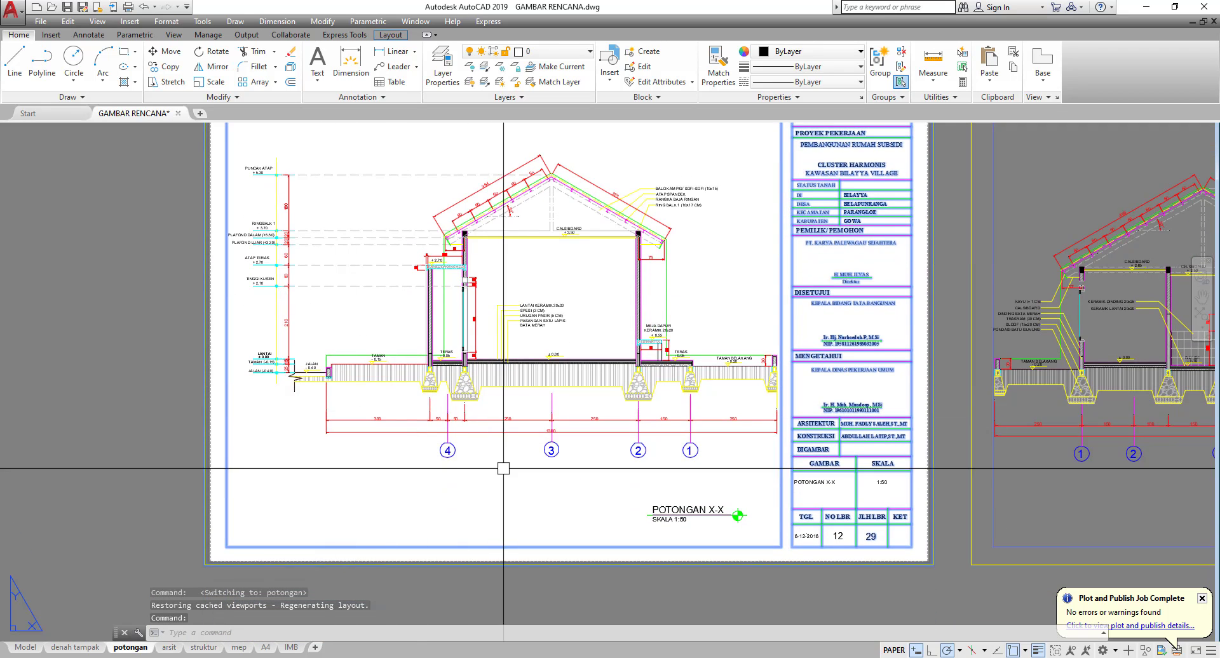
middle_click_drag(501, 467, 482, 483)
middle_click_drag(705, 541, 705, 542)
key("Escape")
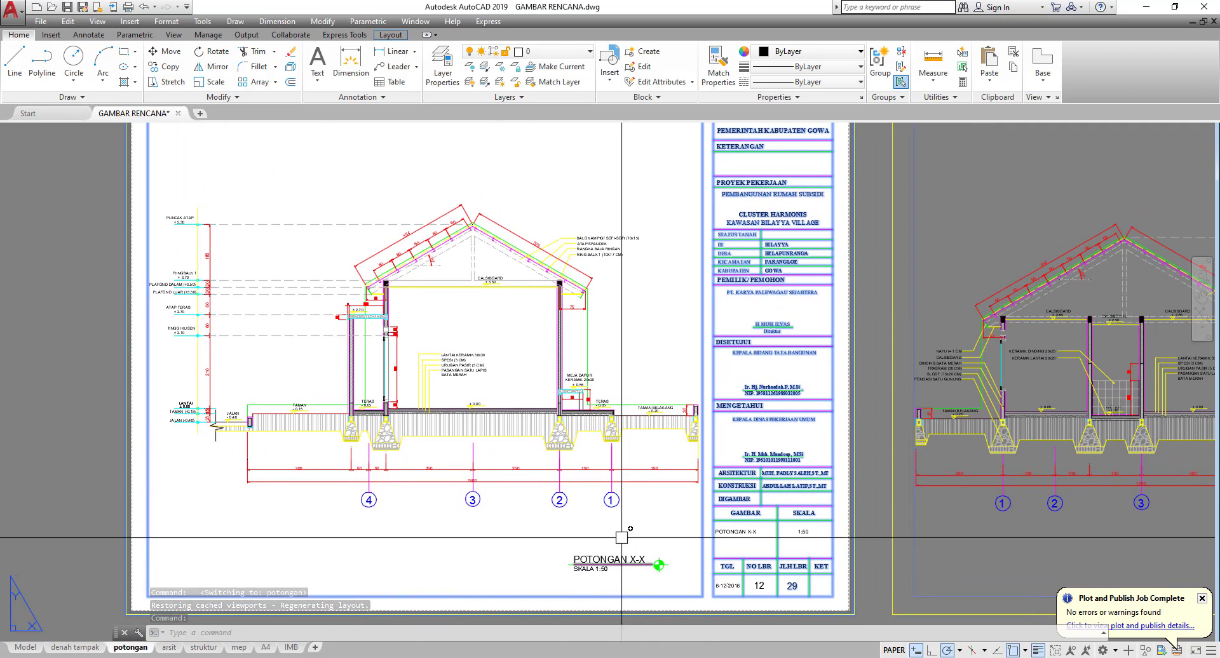
Start a DWG To PDF plot of the POTONGAN X-X sheet with paper size ISO full bleed A3 (297.00 x 420.00 MM).
middle_click_drag(280, 304, 278, 366)
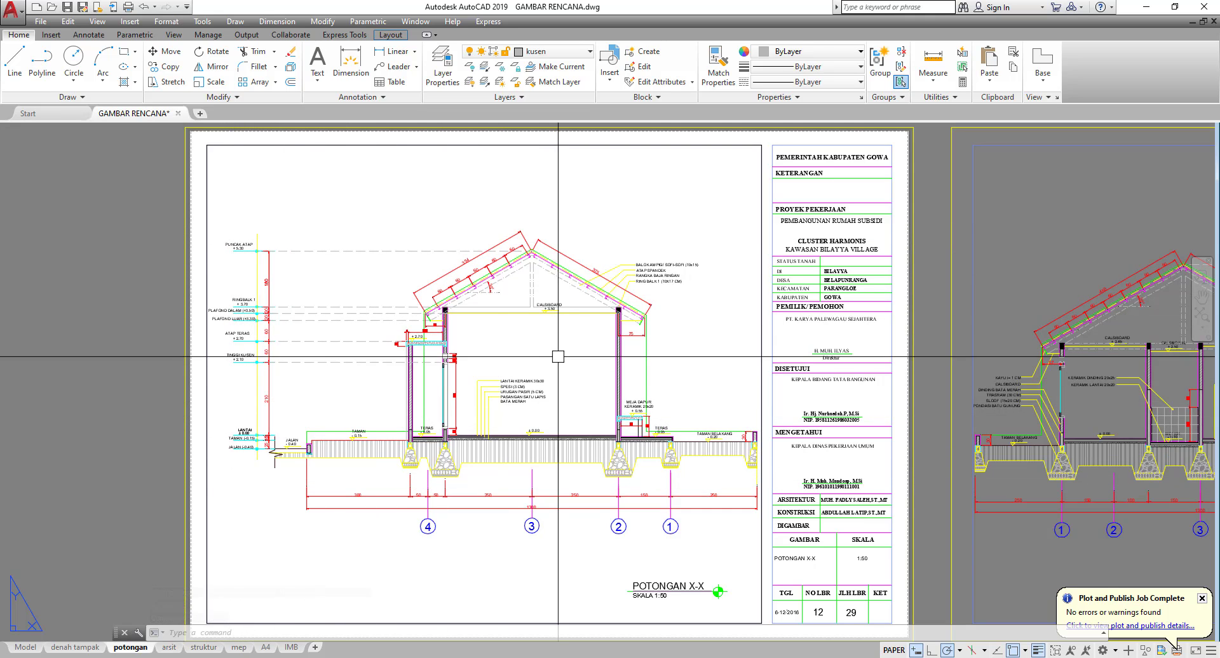
middle_click_drag(512, 390, 499, 426)
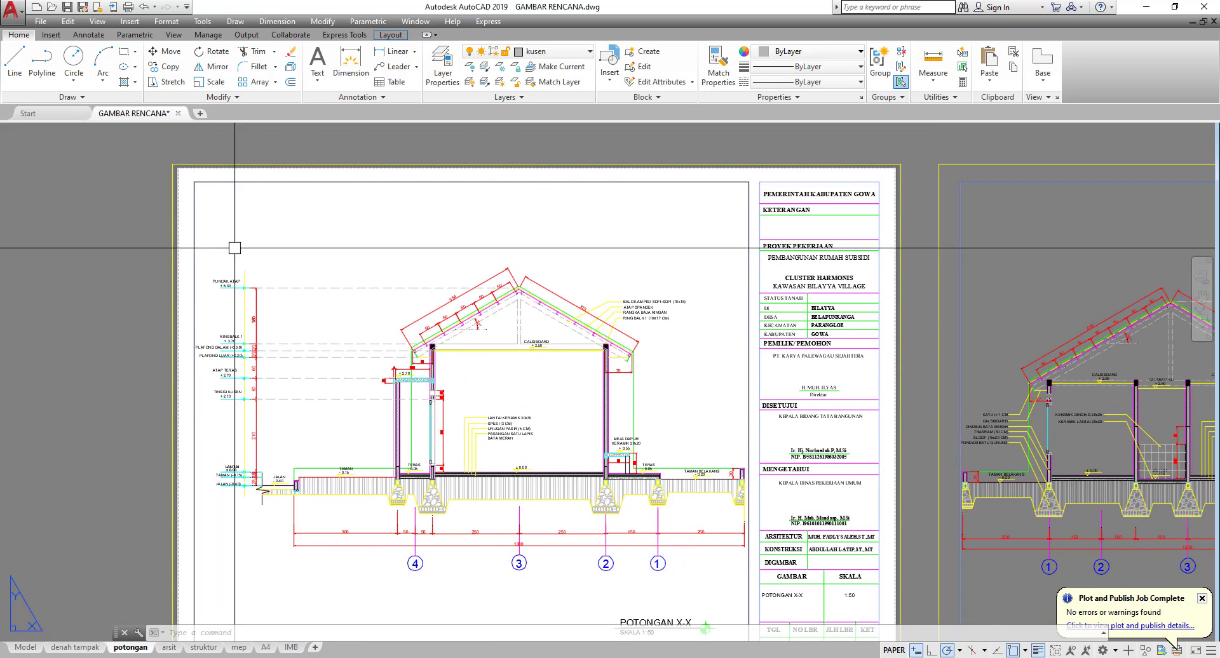
left_click(129, 7)
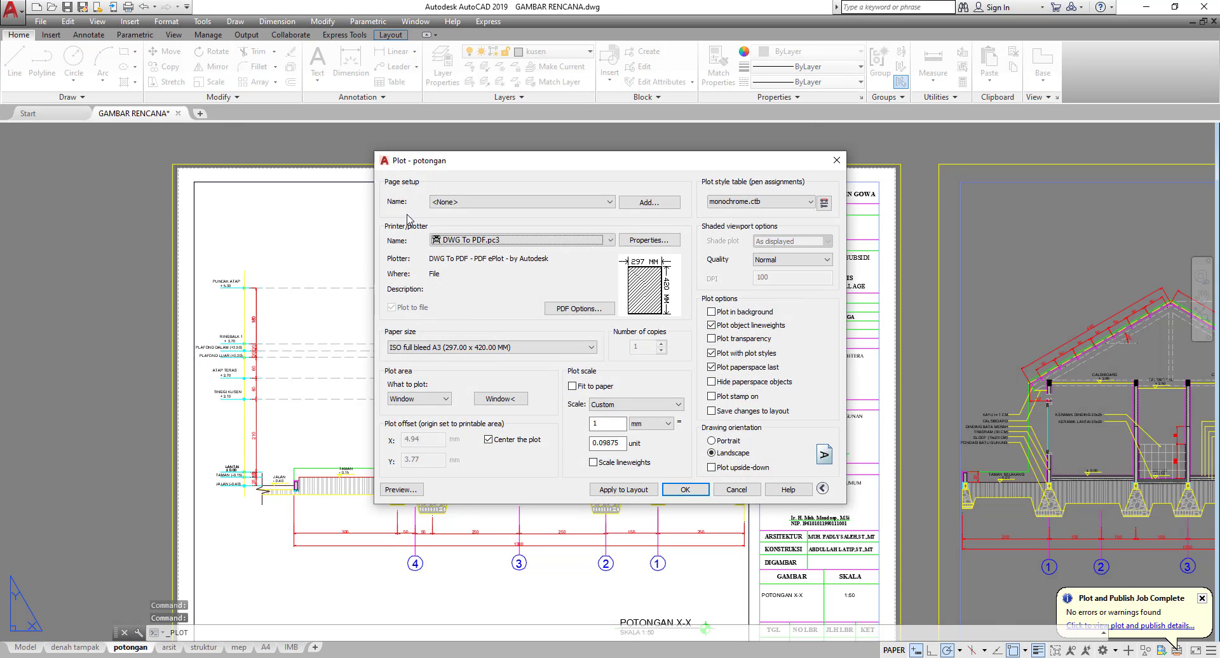
left_click_drag(550, 174, 447, 148)
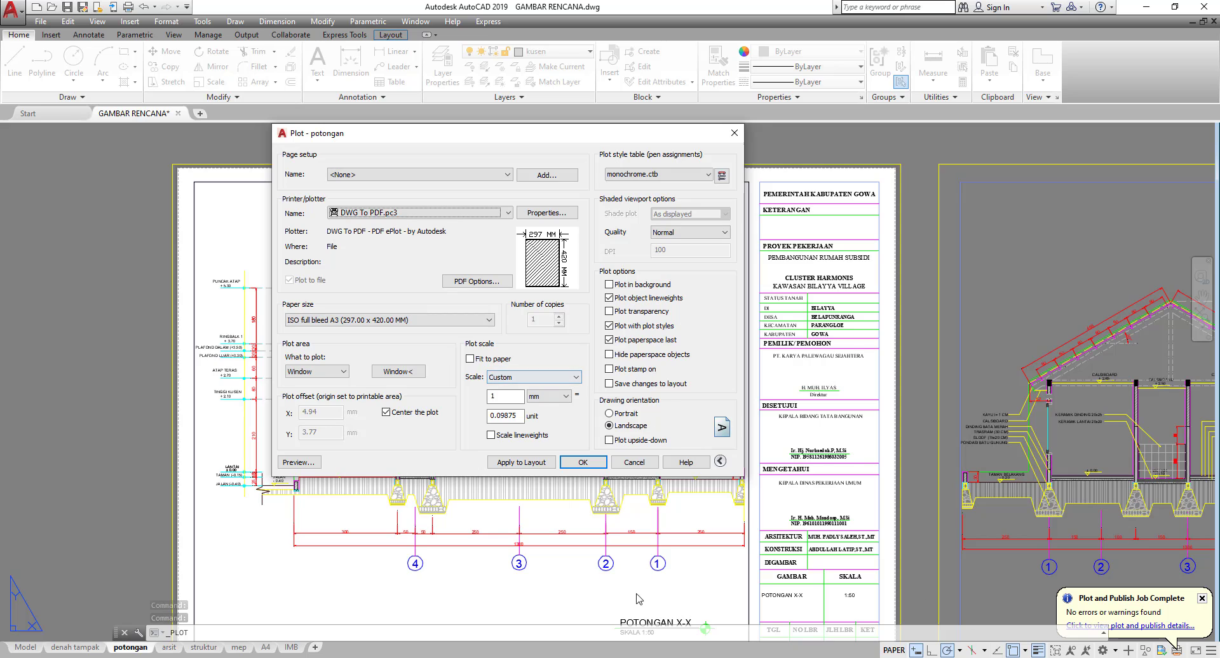
left_click(312, 320)
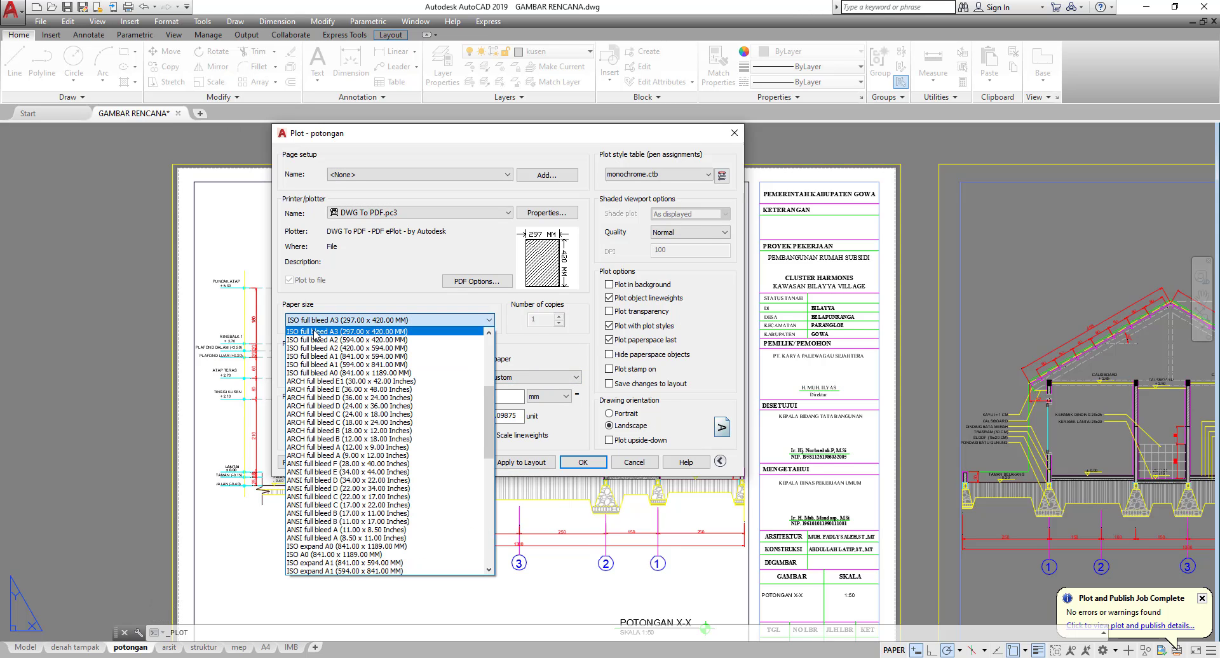
left_click(315, 332)
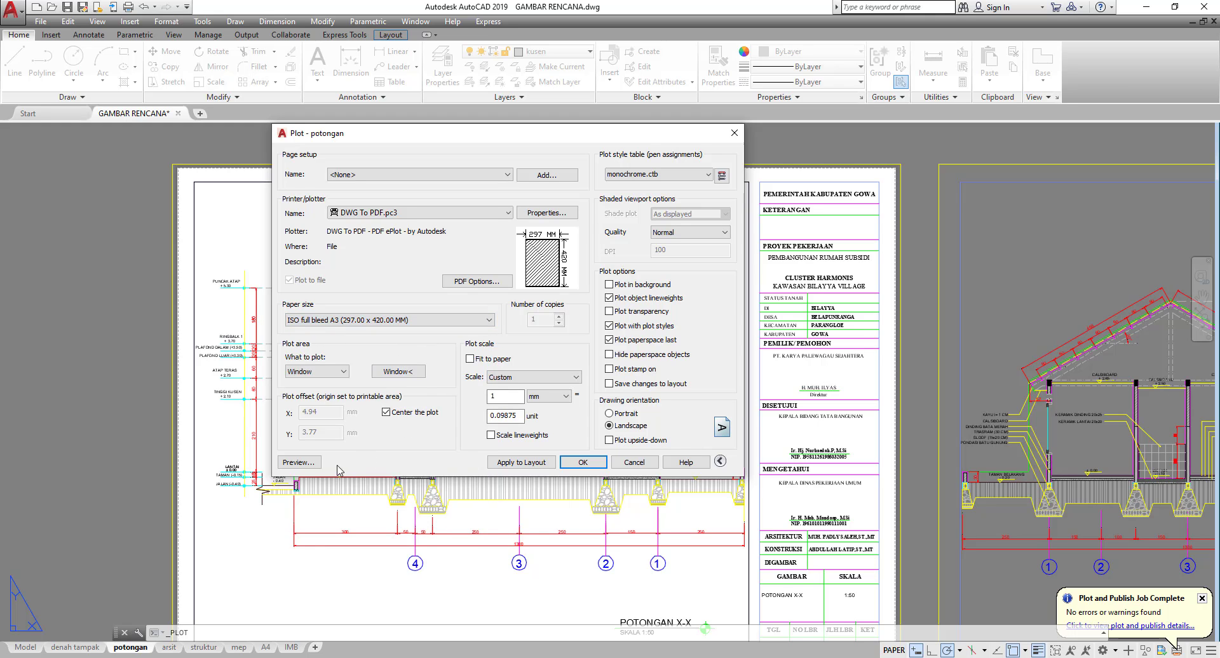
Preview the plot with the monochrome.ctb plot style, inspect the section up close, and exit the preview.
left_click(298, 463)
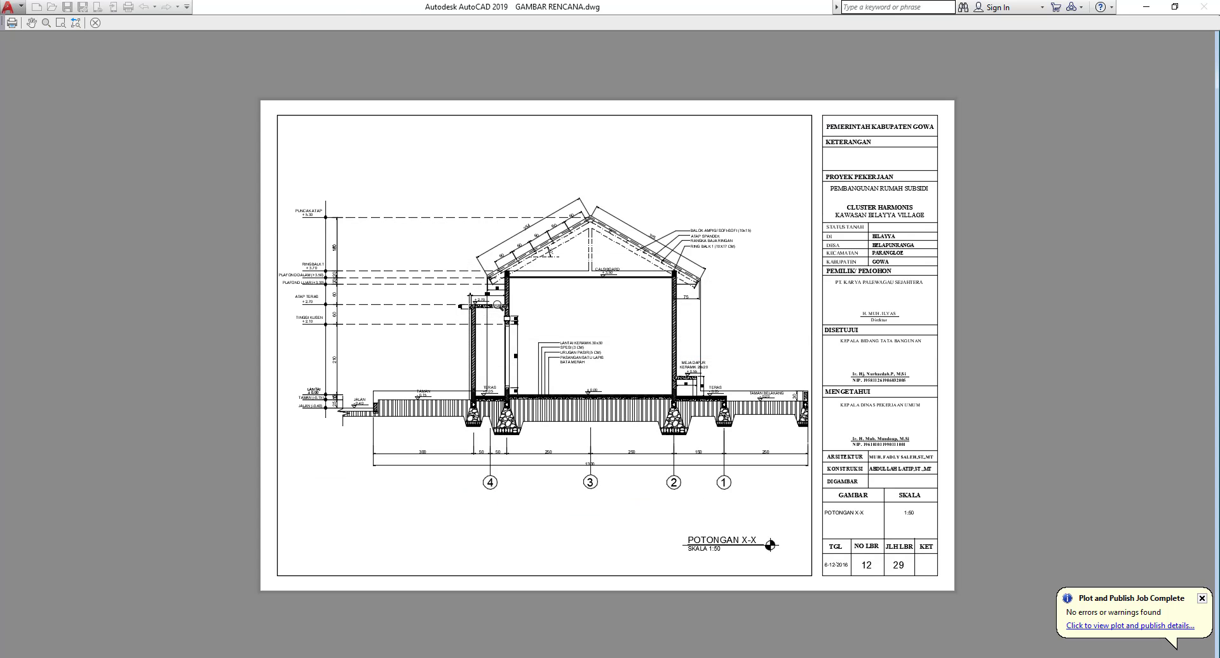
scroll(498, 305, "up", 5)
scroll(394, 258, "down", 3)
scroll(531, 272, "up", 2)
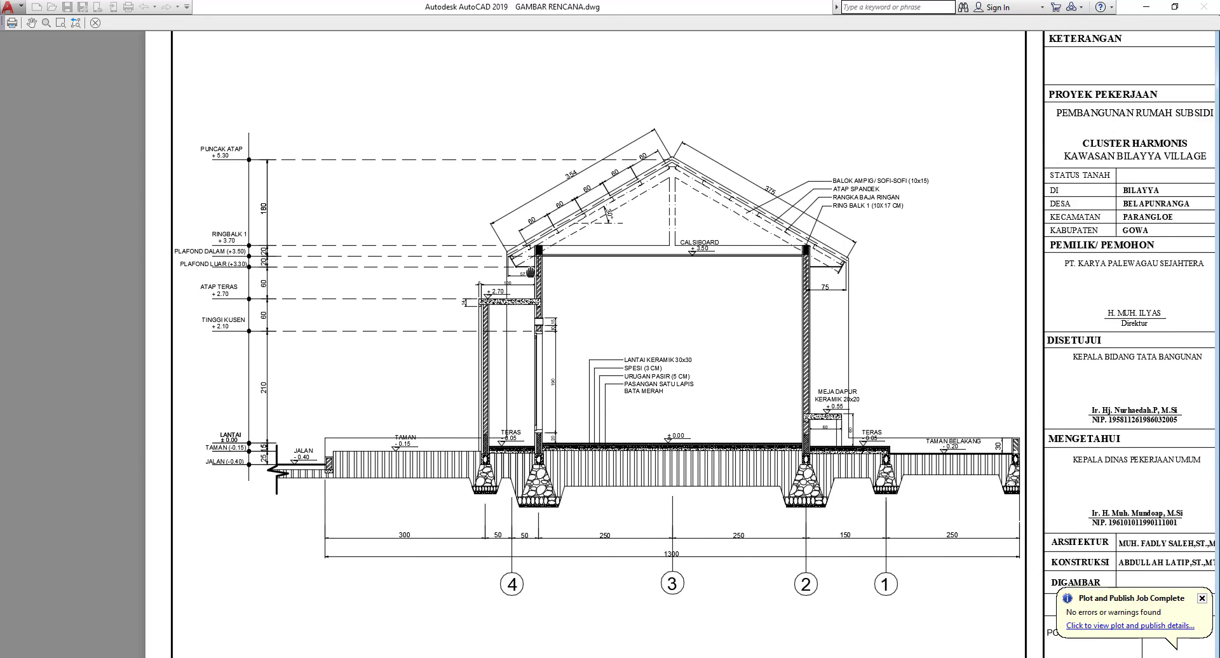
left_click_drag(531, 272, 525, 295)
left_click(93, 24)
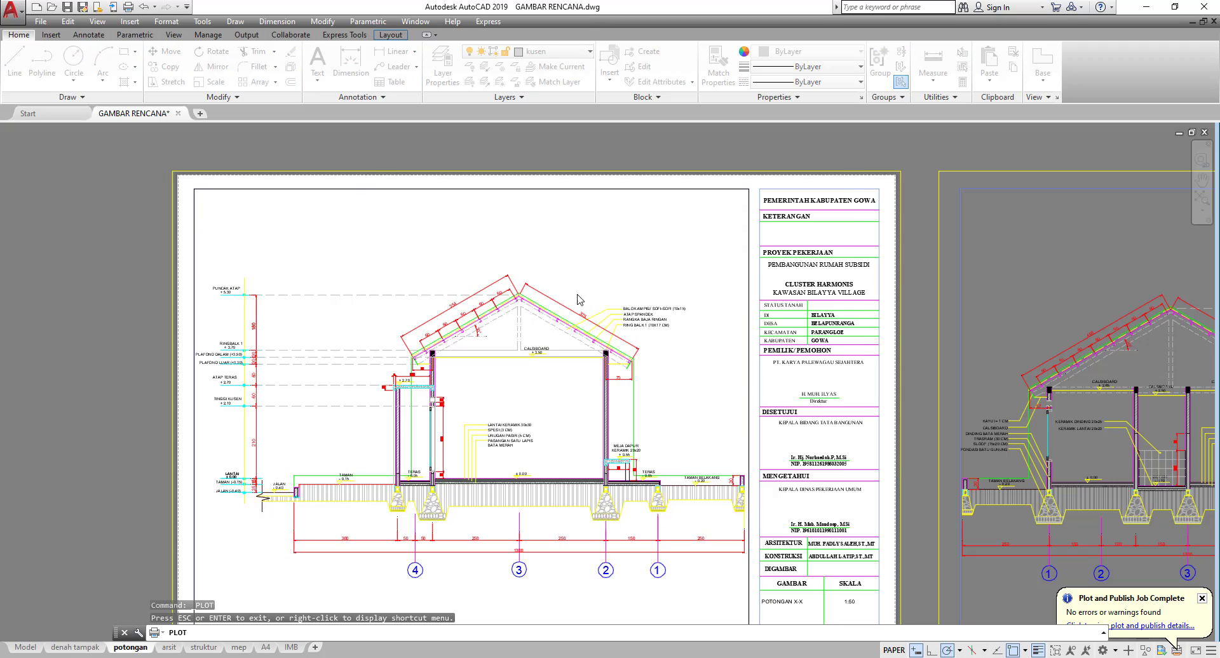
Set the plot style table for the potongan plot to None.
left_click(770, 203)
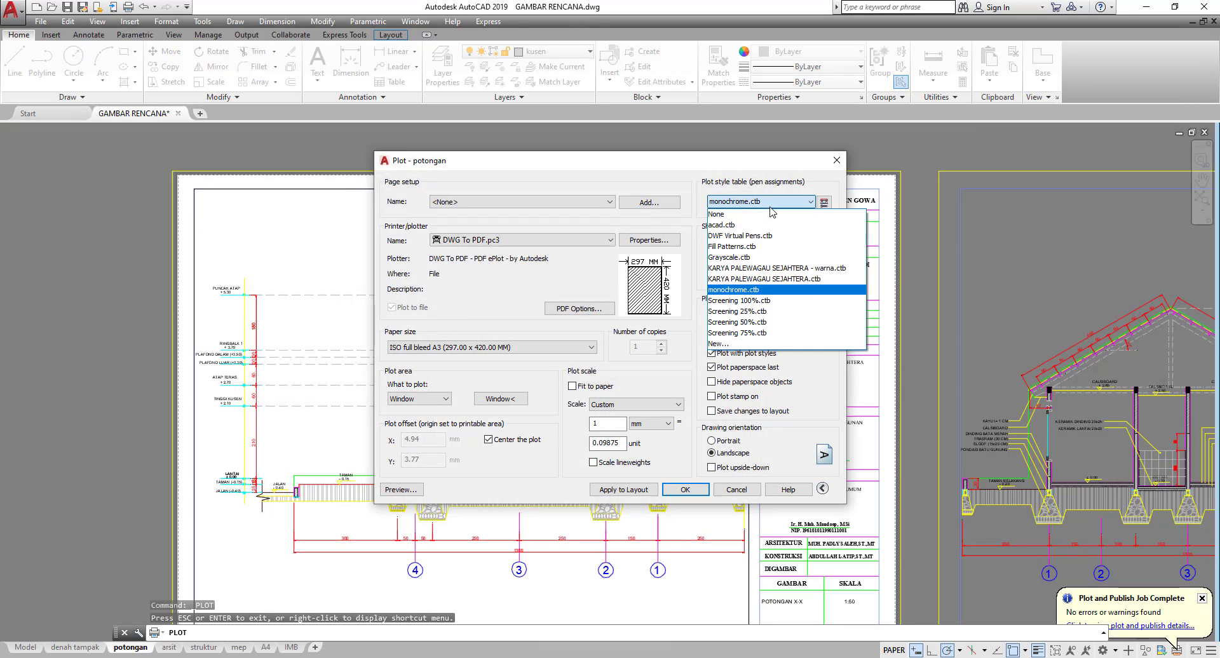
left_click(742, 216)
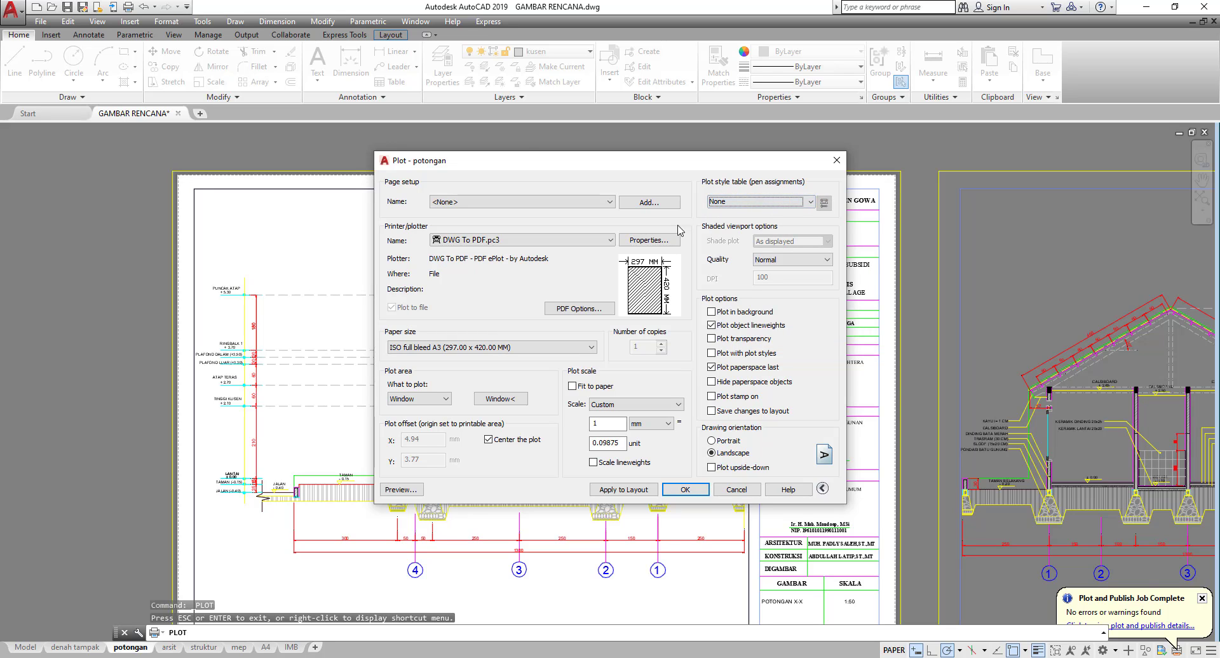
left_click_drag(541, 169, 565, 116)
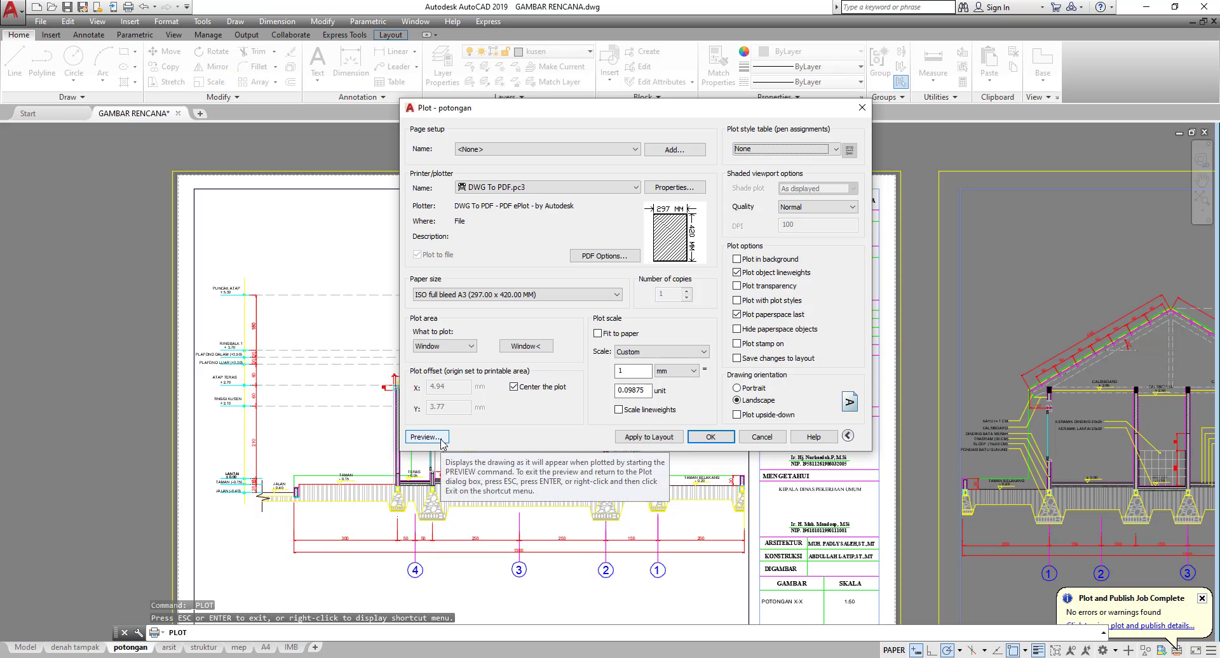
left_click(765, 152)
left_click(761, 164)
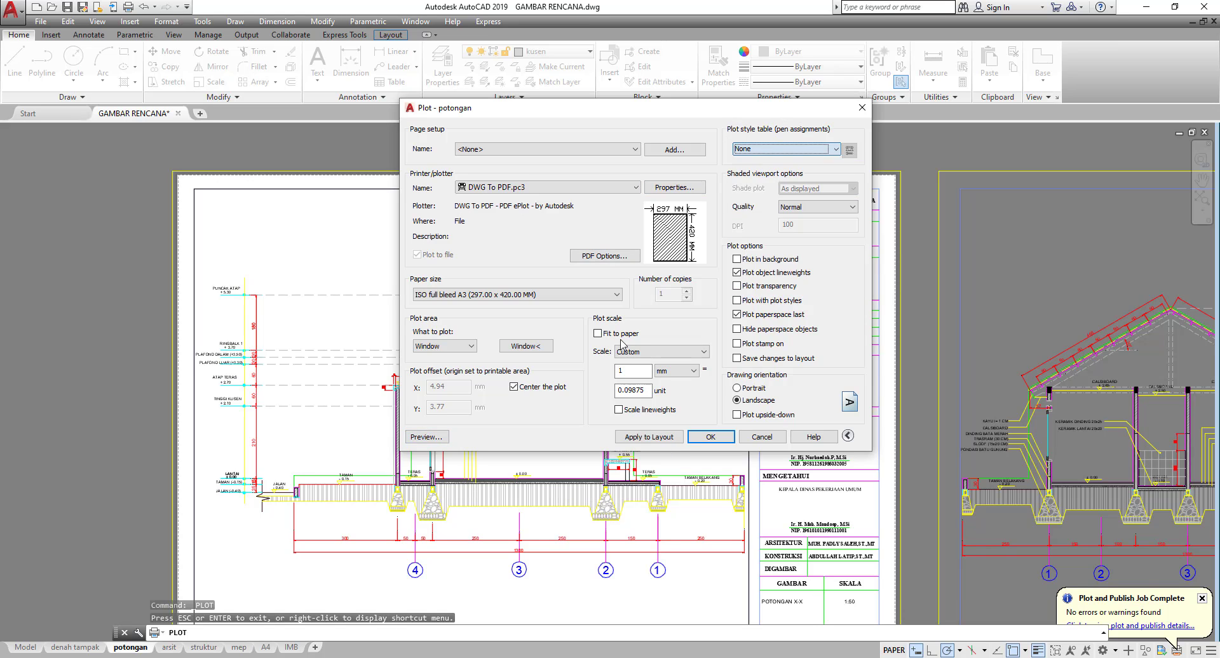
Preview the plot of the POTONGAN X-X sheet without a plot style table.
left_click(426, 437)
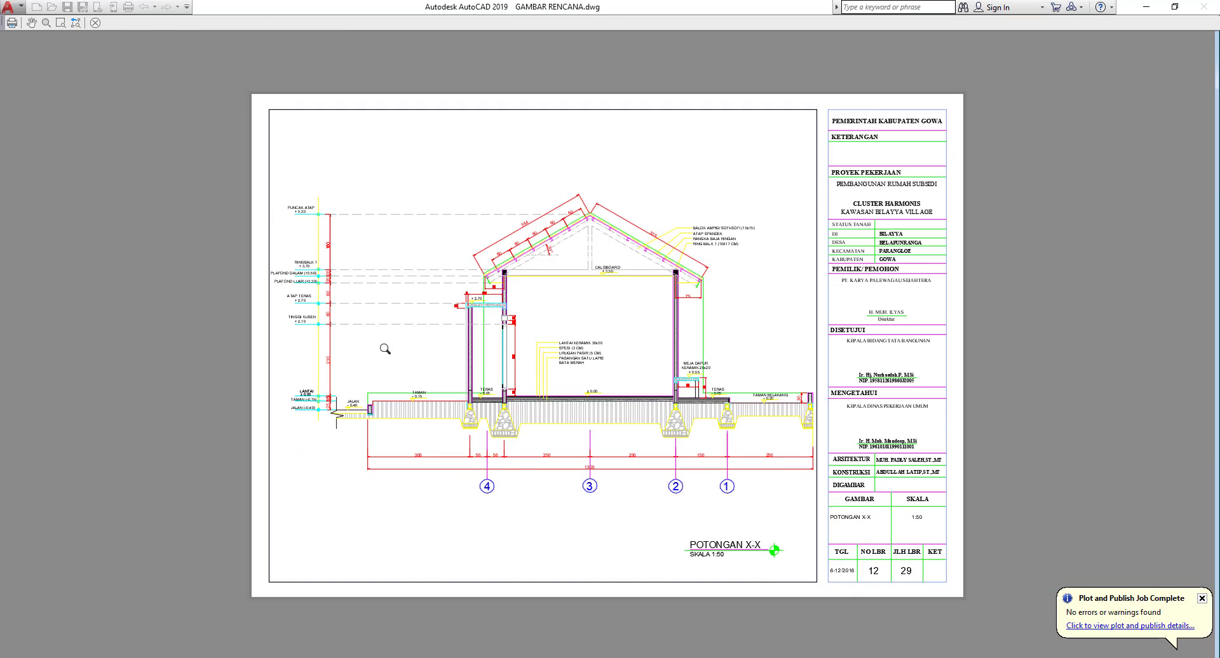
scroll(387, 234, "up", 3)
scroll(388, 340, "down", 5)
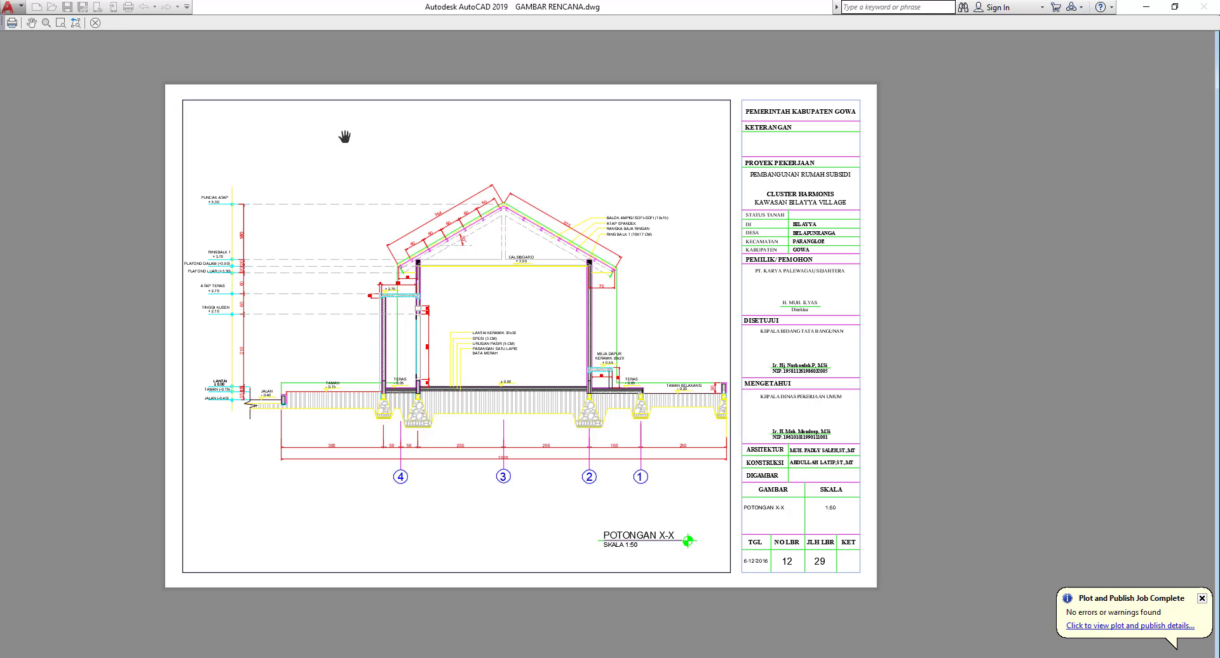
Plot the previewed sheet to GAMBAR RENCANA-potongan.pdf in Documents, overwriting the existing file.
right_click(380, 141)
left_click(410, 164)
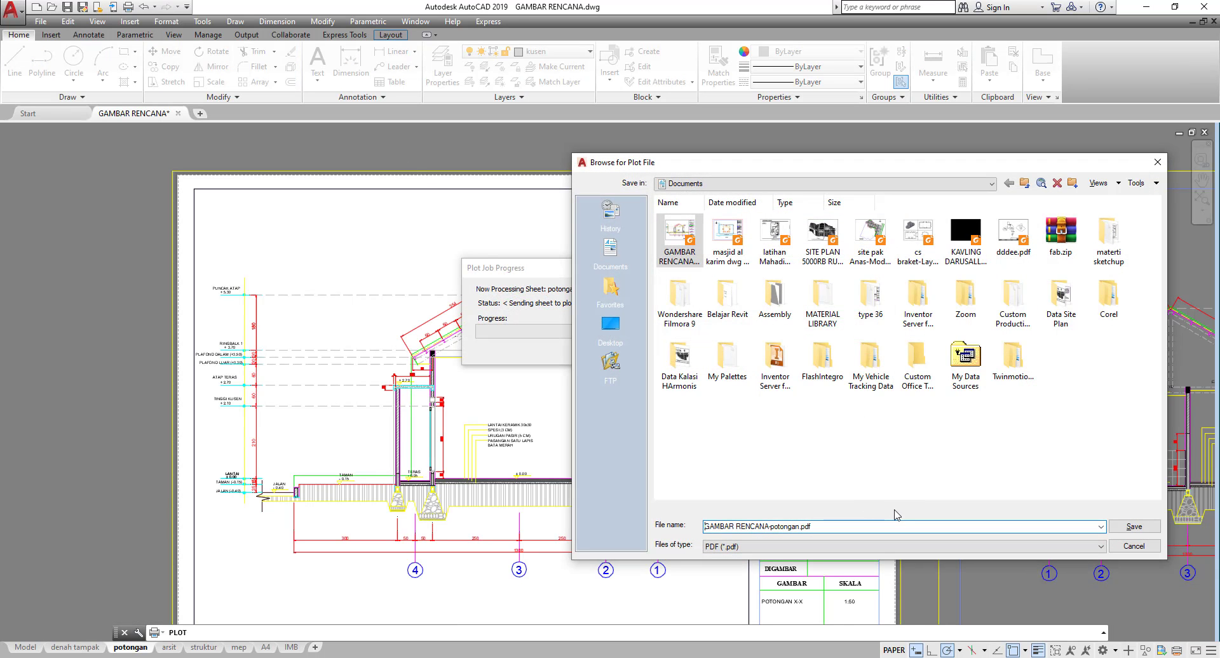
left_click(679, 245)
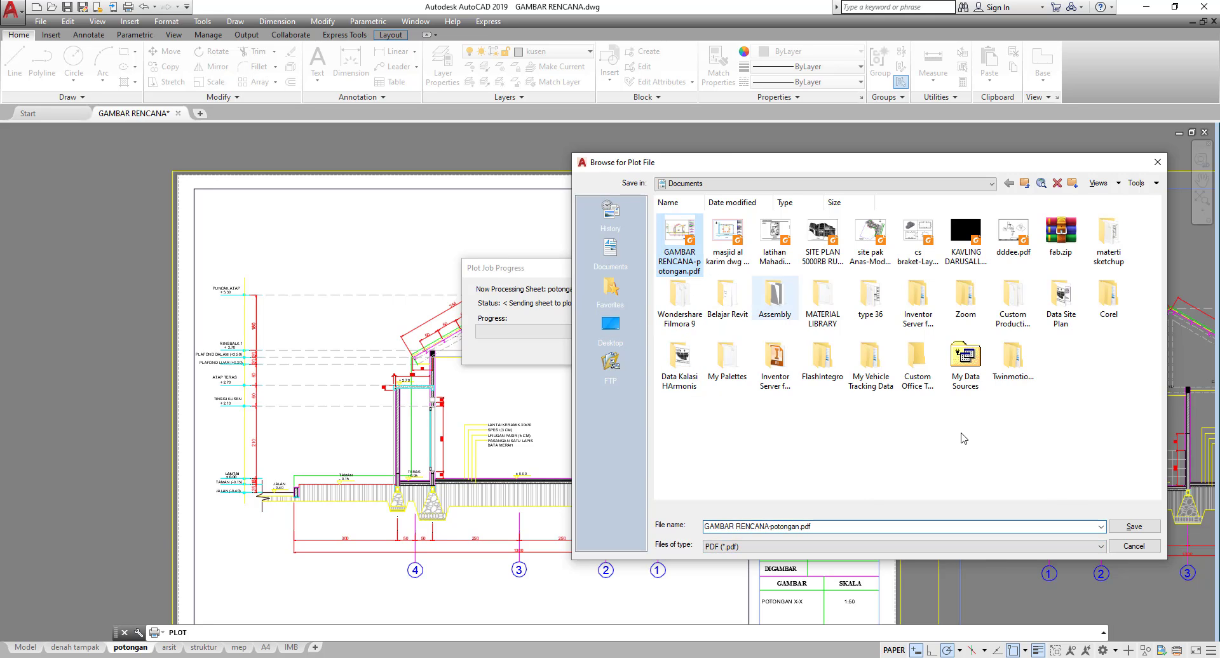
left_click(1133, 527)
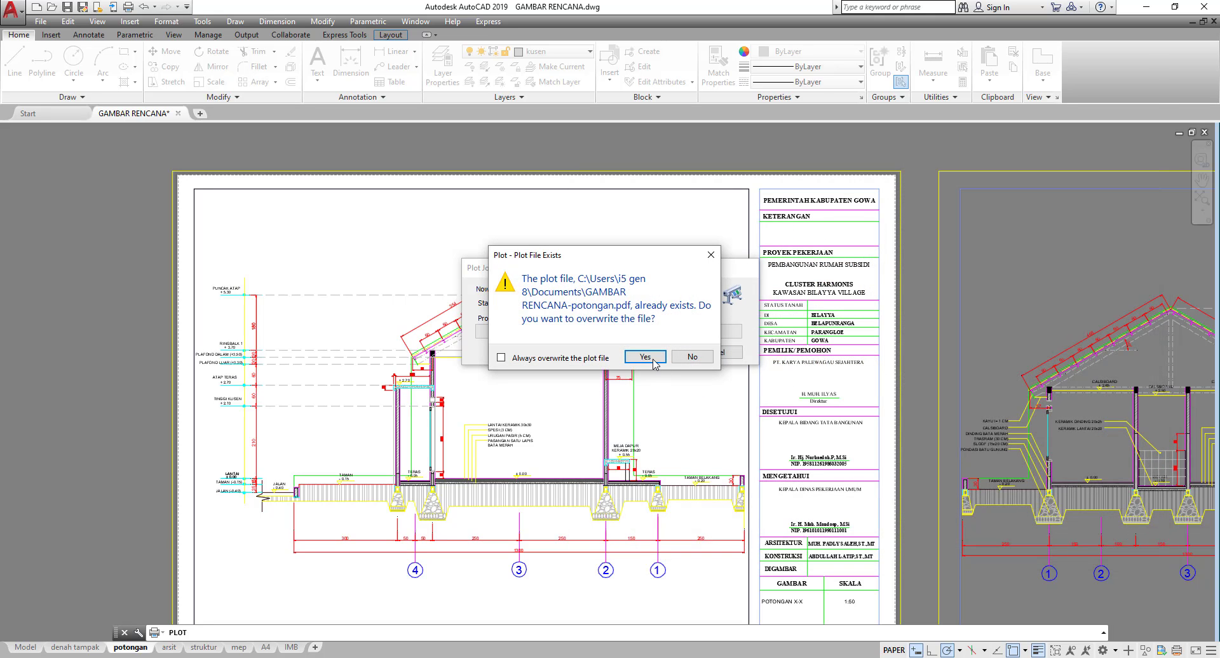
left_click(652, 360)
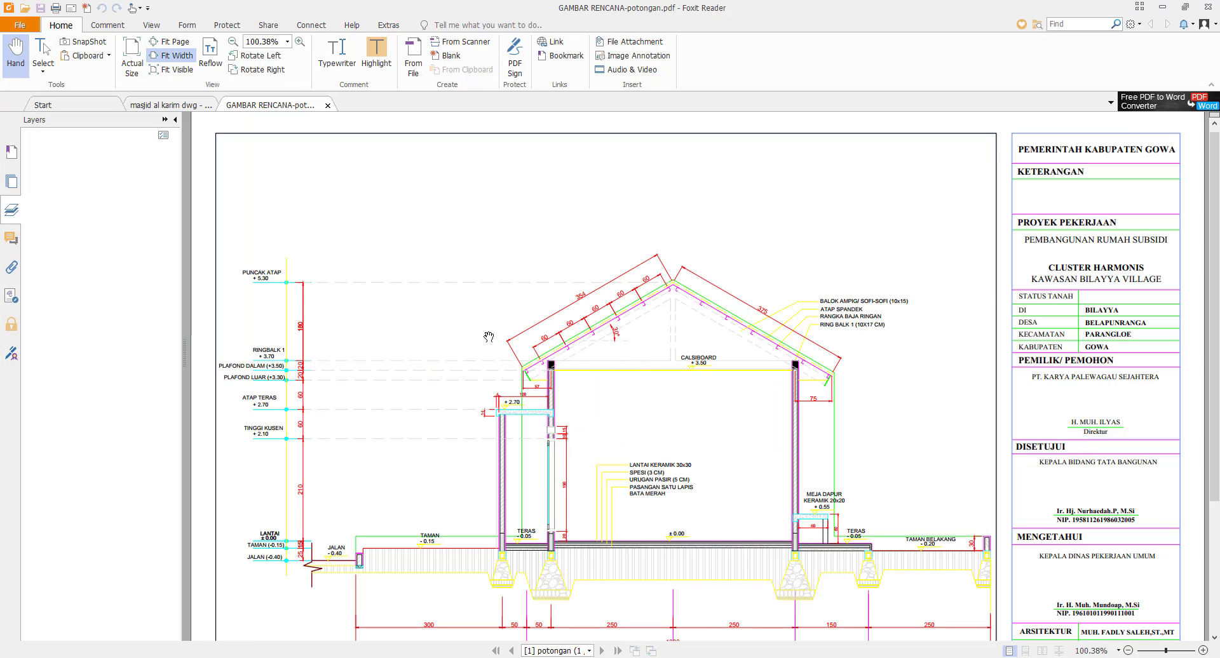
Examine the plotted section and its layer list in the PDF in Foxit Reader, and close the document.
scroll(397, 311, "down", 3)
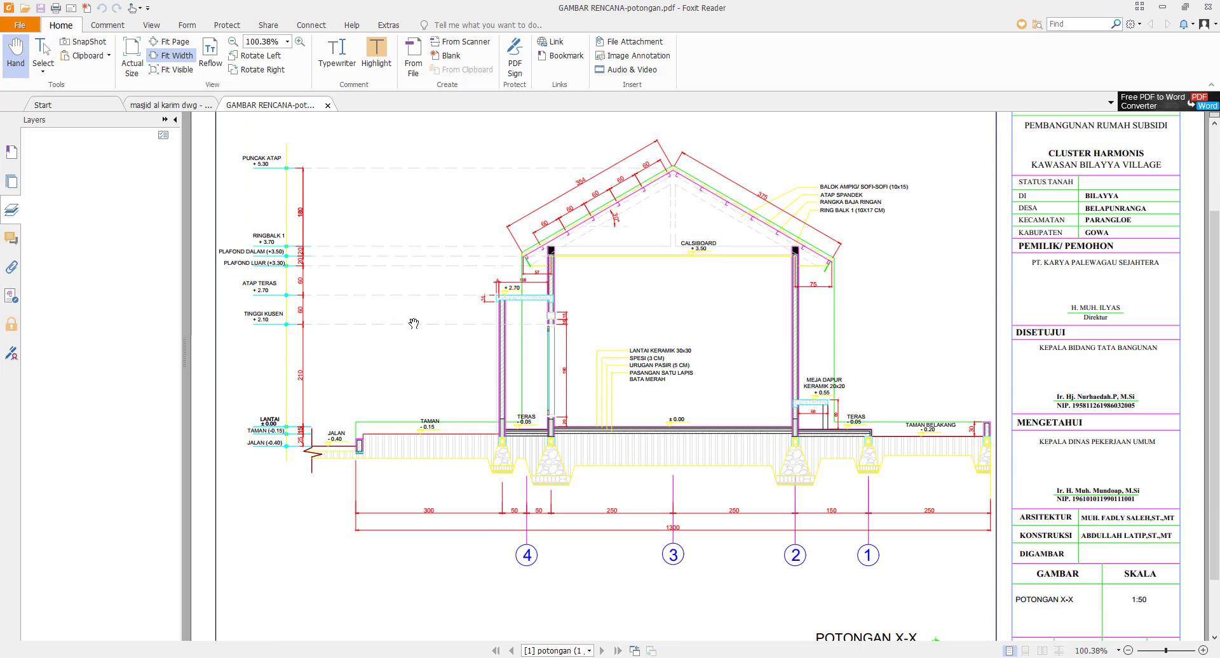
scroll(413, 324, "down", 2, "ctrl")
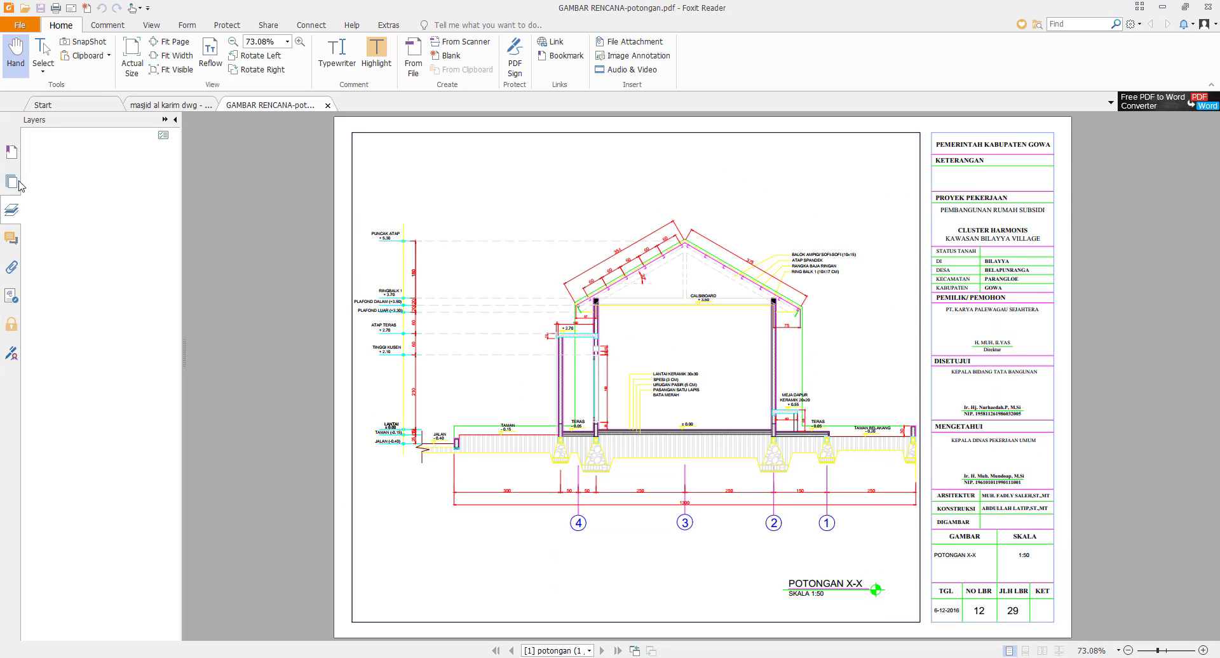
left_click(12, 212)
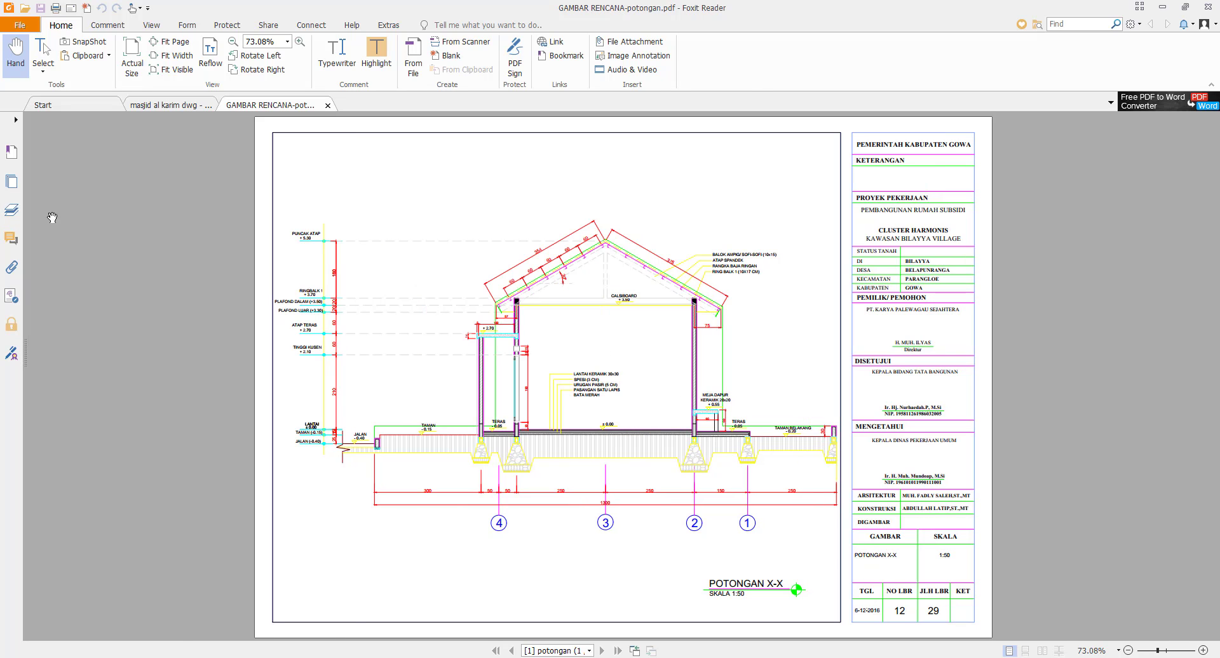
left_click(12, 212)
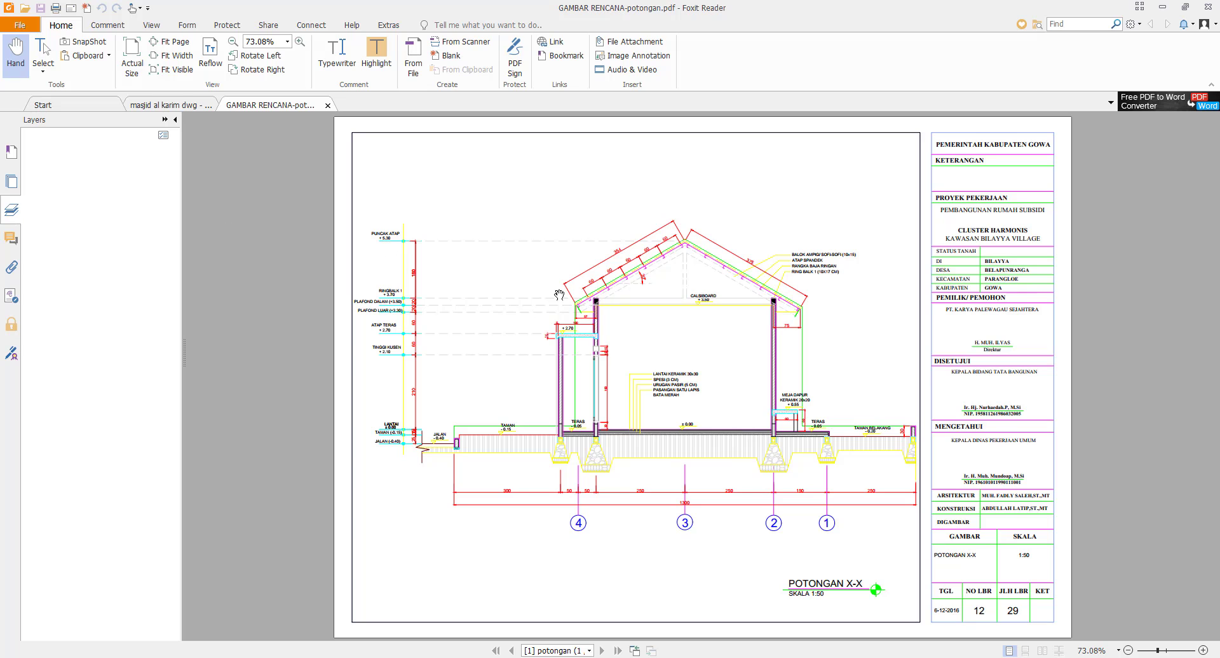
scroll(399, 269, "up", 3, "ctrl")
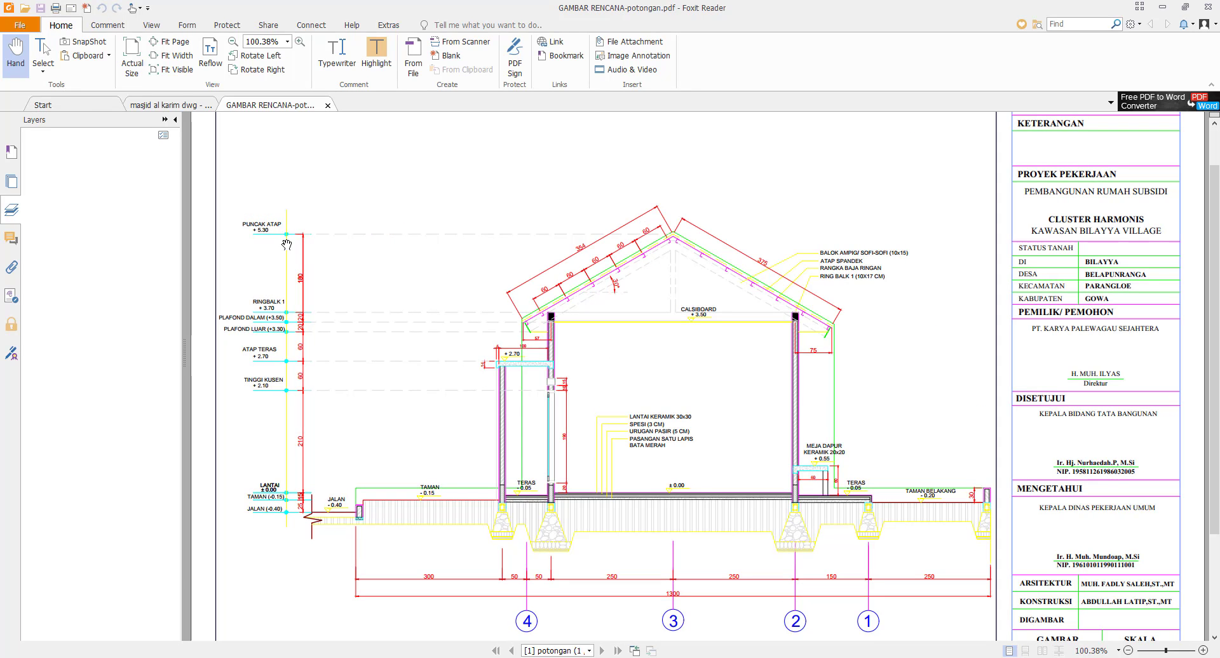
scroll(273, 254, "down", 3, "ctrl")
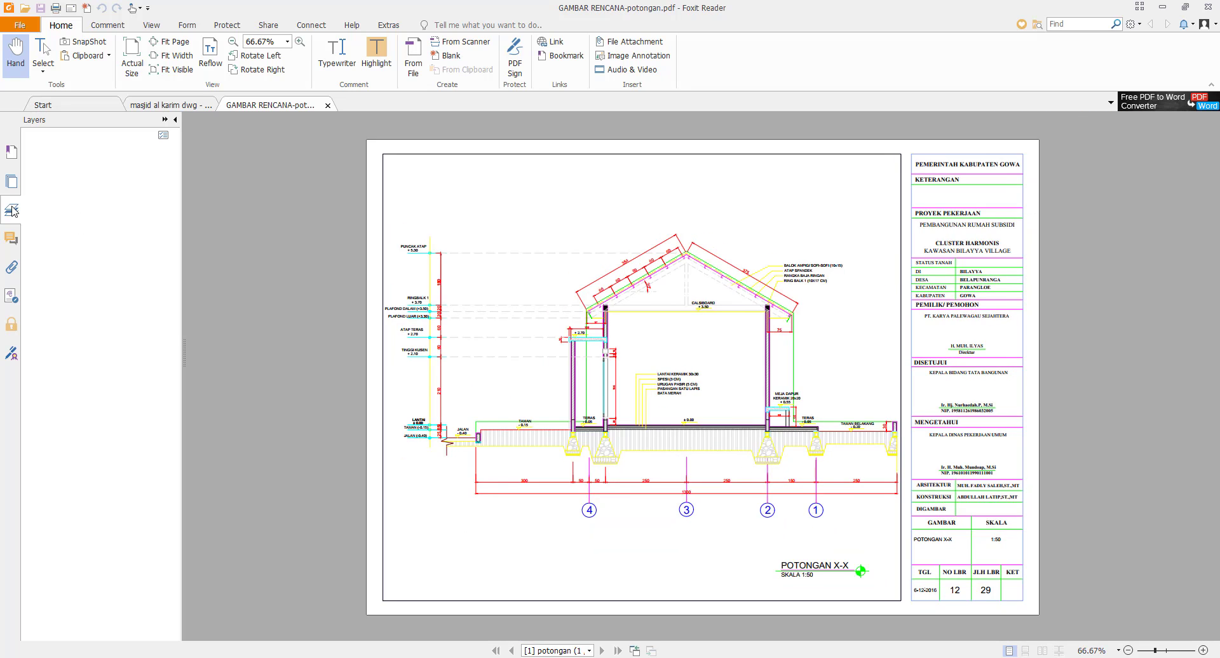
left_click(11, 212)
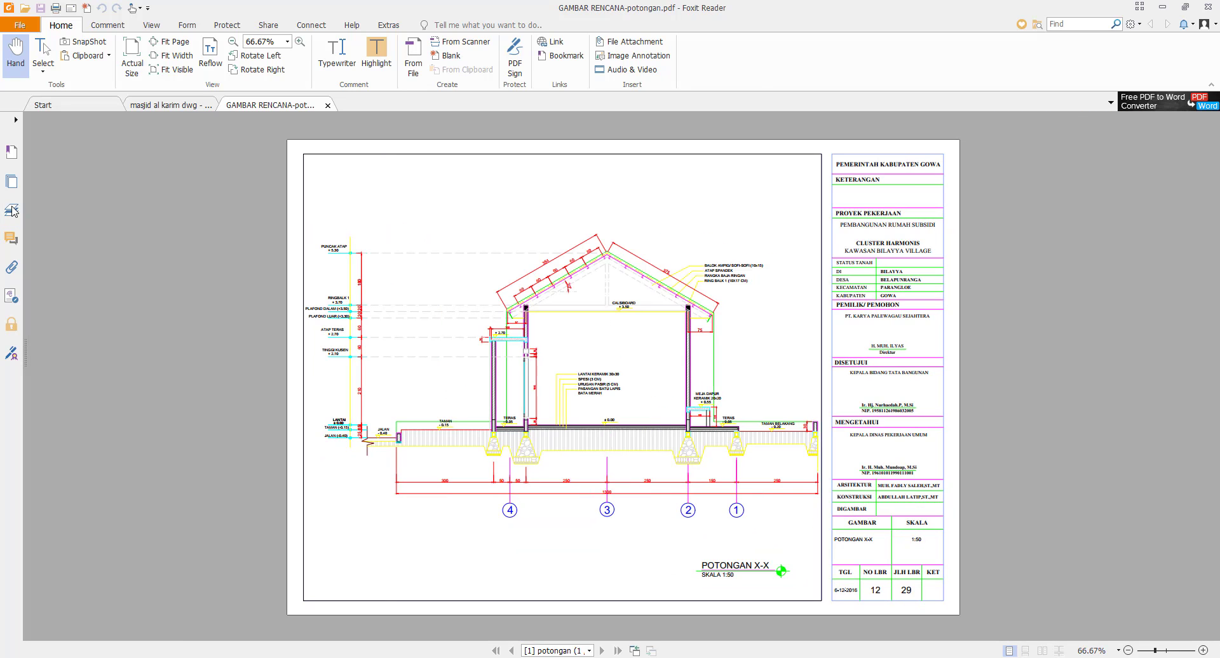
scroll(334, 310, "up", 1, "ctrl")
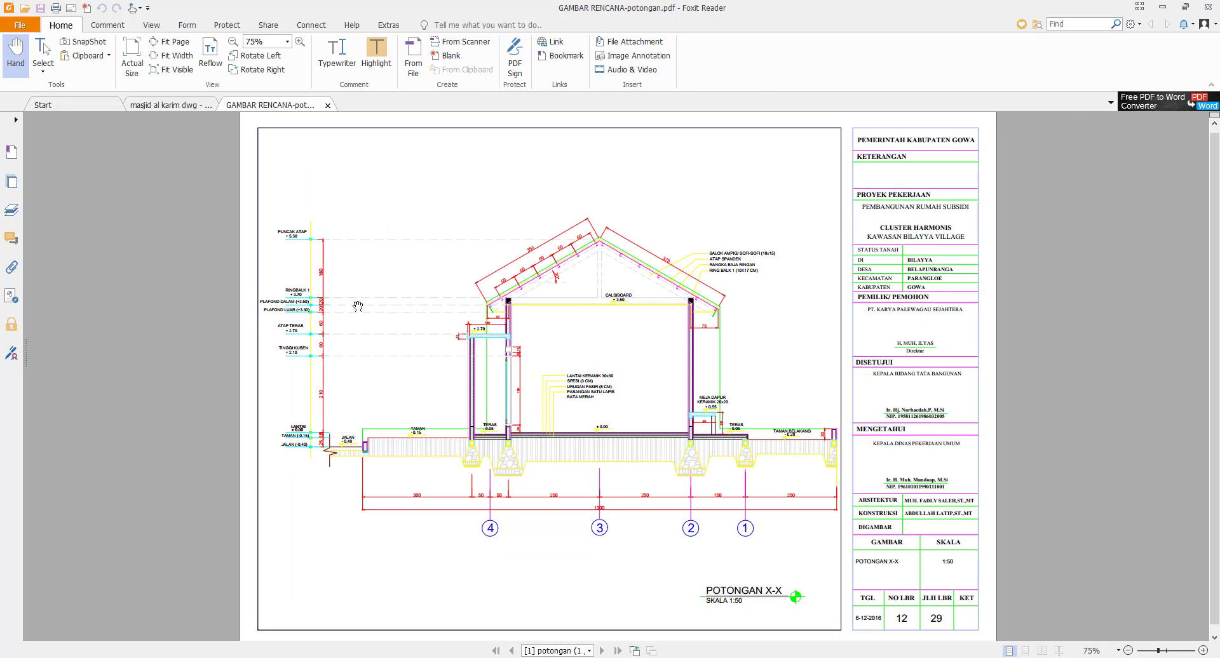
scroll(307, 296, "down", 1, "ctrl")
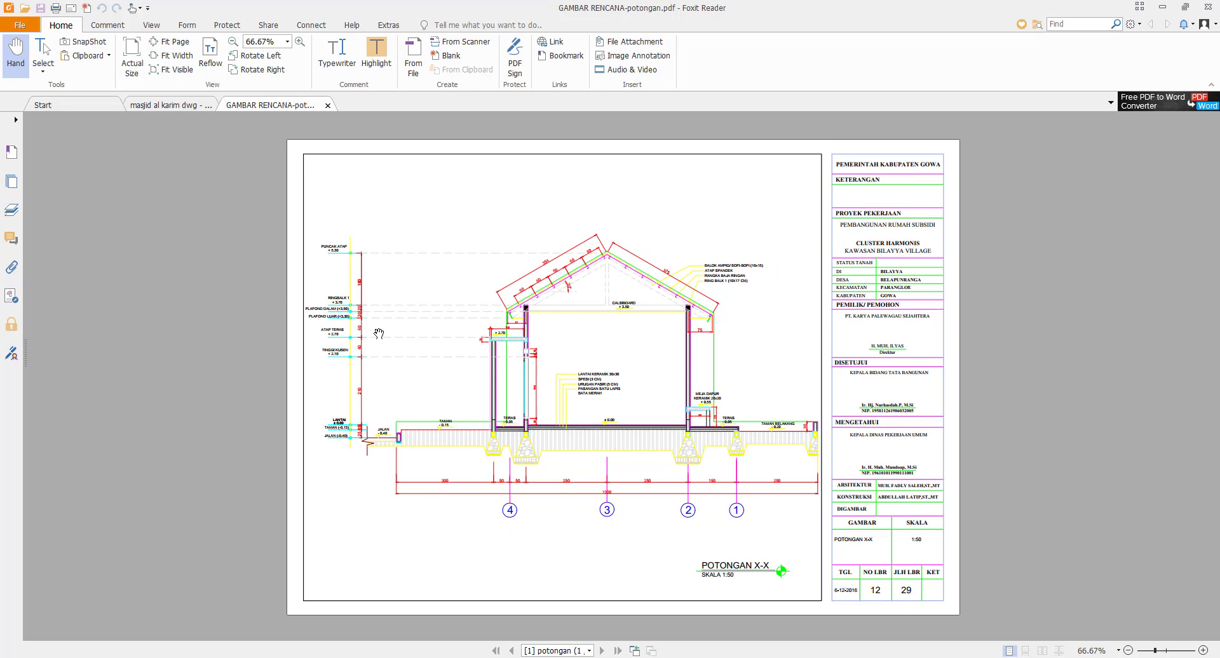
scroll(375, 333, "up", 1, "ctrl")
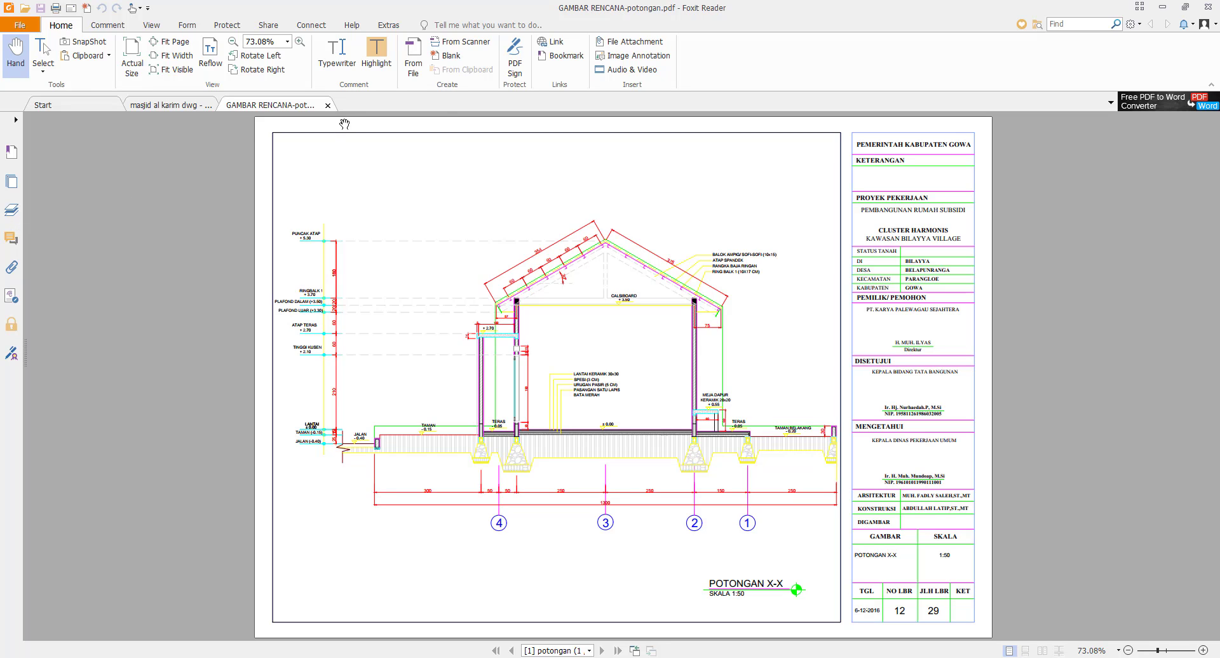
left_click(328, 106)
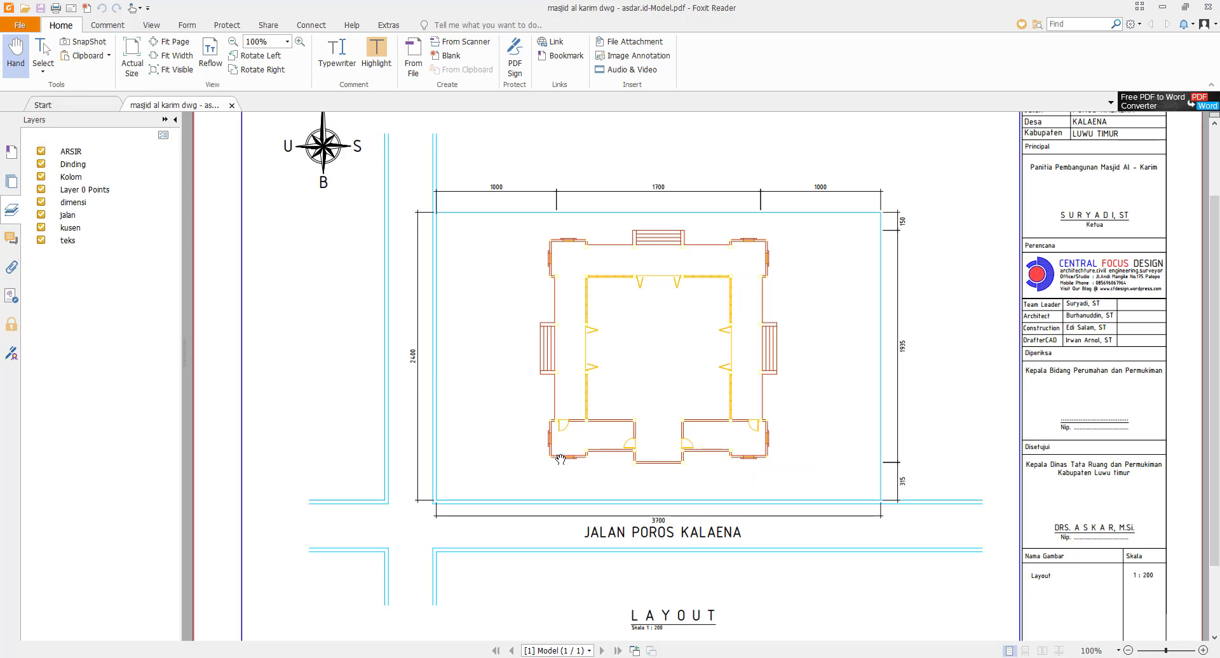
Switch back to AutoCAD and activate model space inside the viewport of the POTONGAN X-X sheet.
key("alt+Tab")
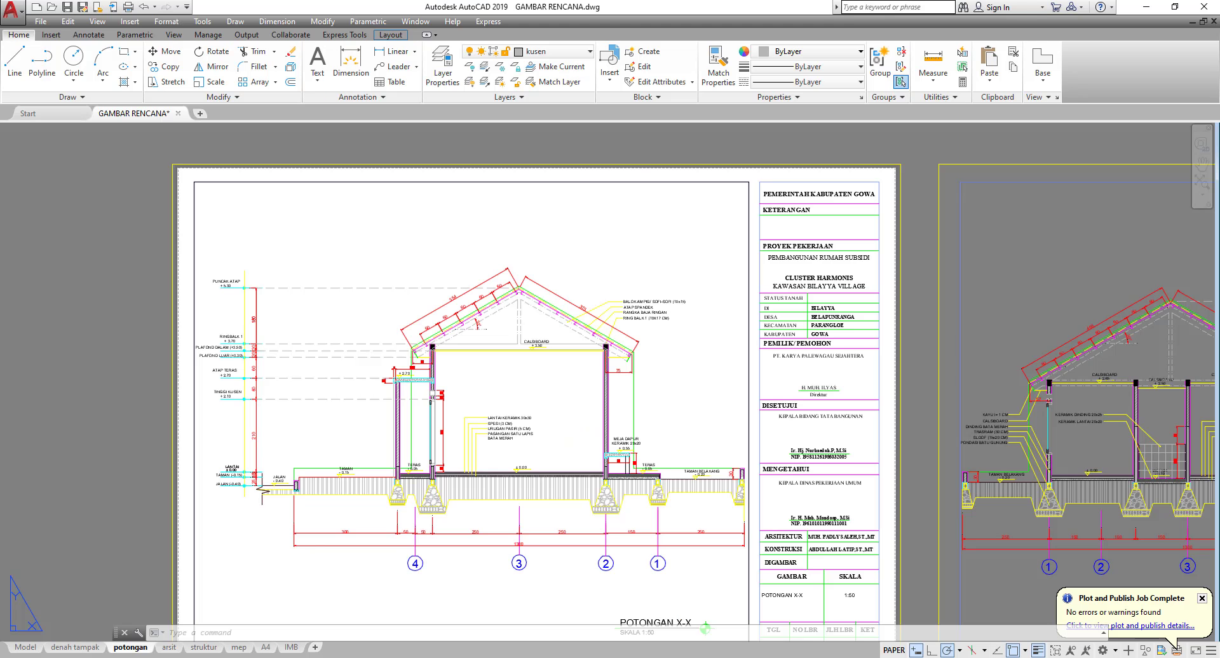
middle_click_drag(488, 441, 556, 375)
scroll(298, 286, "up", 4)
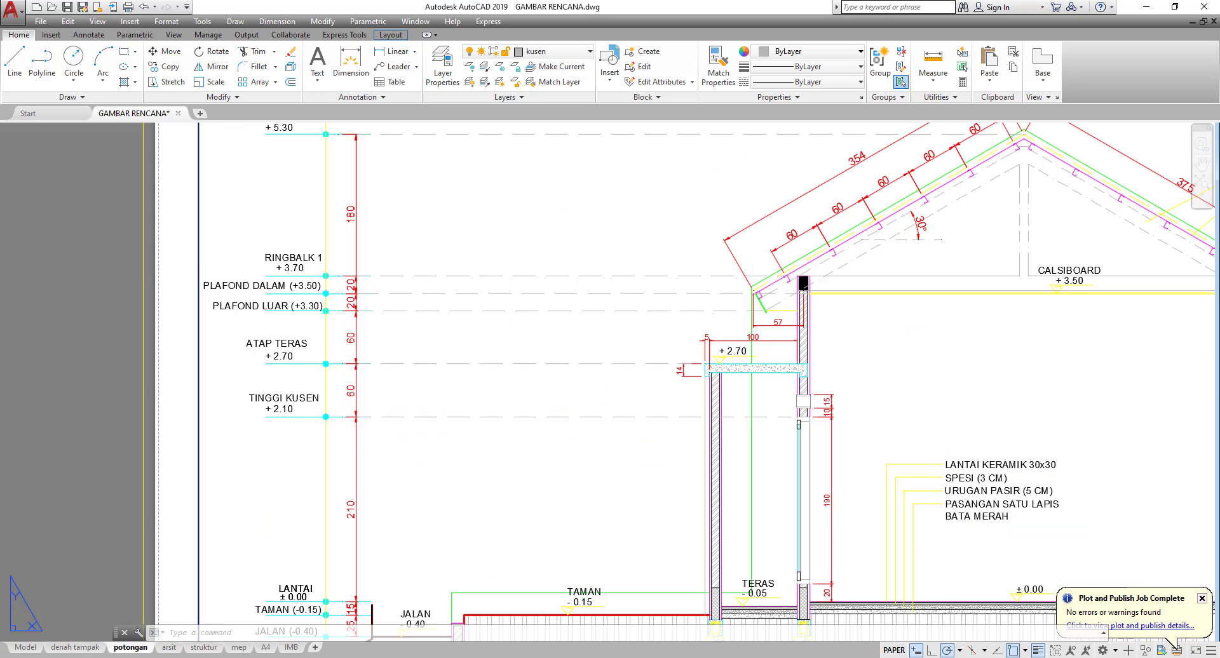
scroll(390, 352, "down", 4)
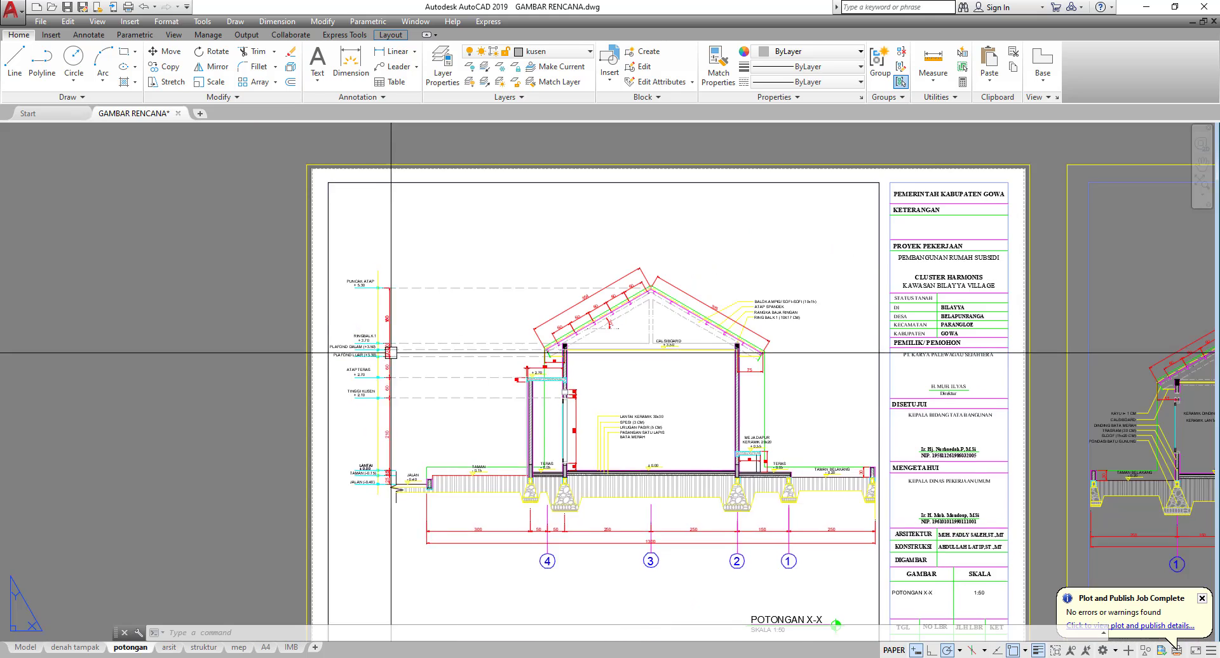
middle_click_drag(390, 353, 317, 313)
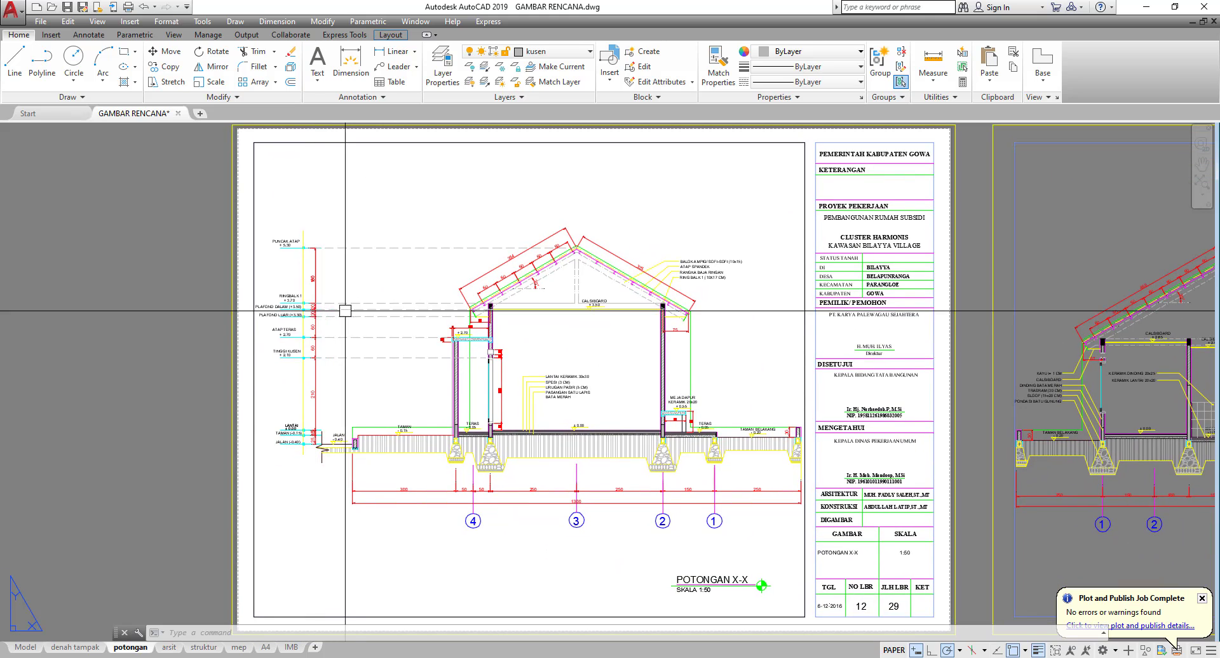
double_click(395, 384)
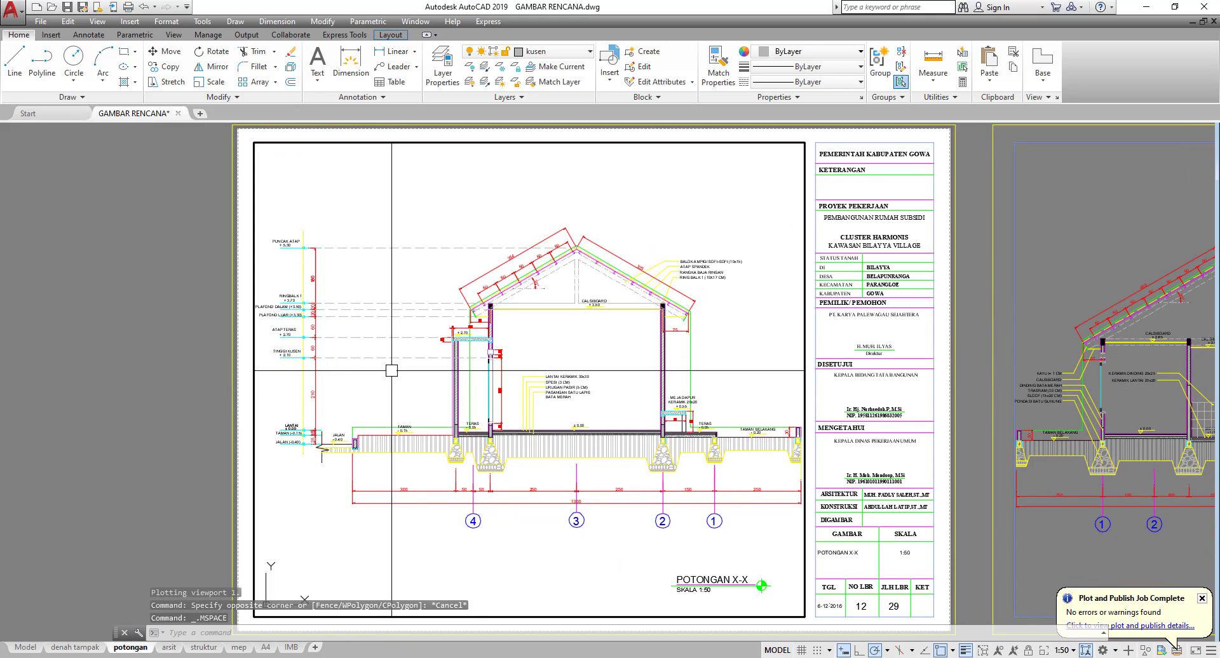
Select a dashed level line, a sloped roof dimension and axis bubble 4 to check their layers, and return to paper space.
left_click(397, 358)
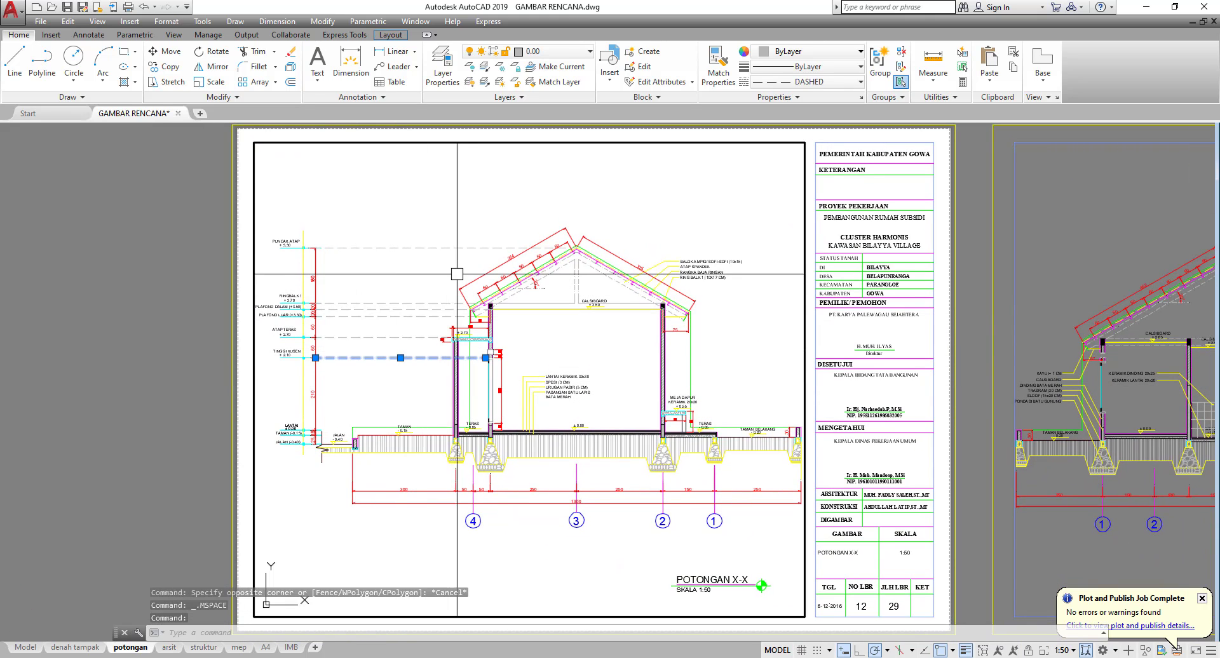
left_click(485, 271)
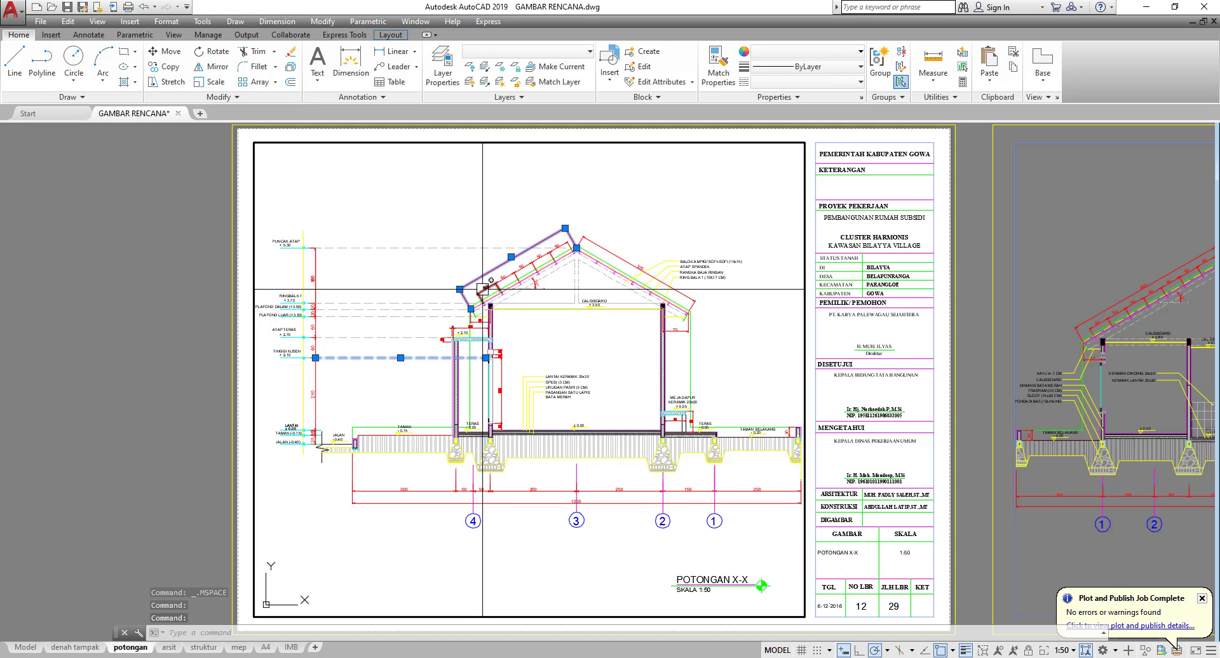
key("Escape")
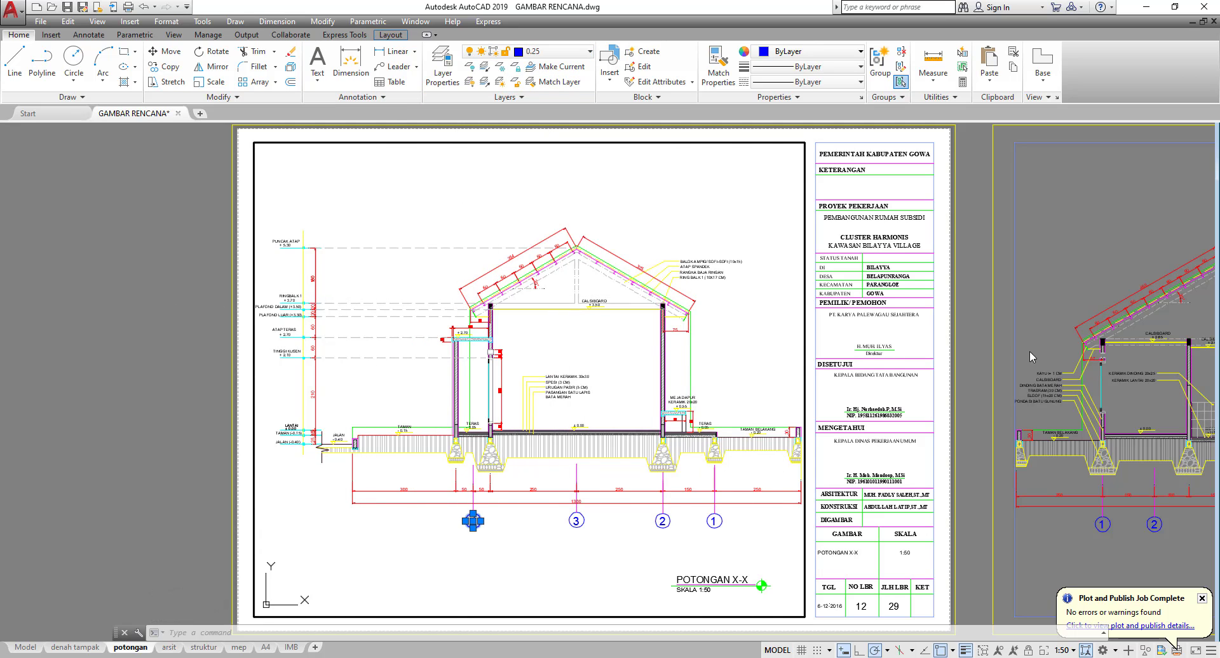
double_click(978, 300)
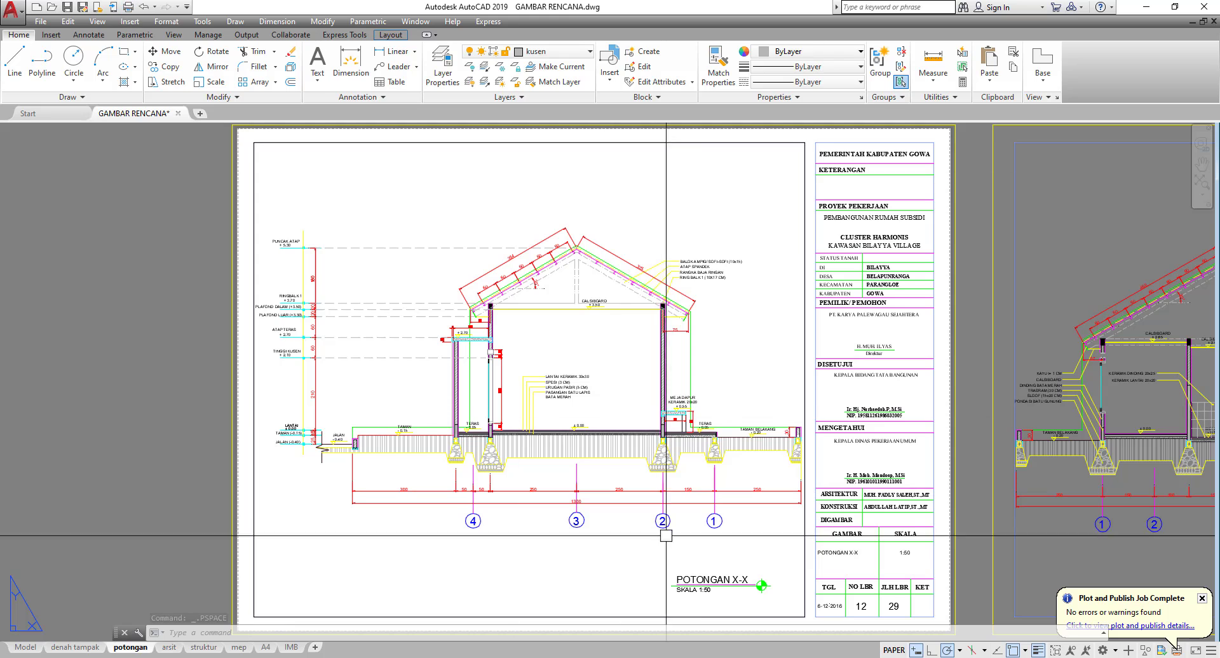
left_click(759, 657)
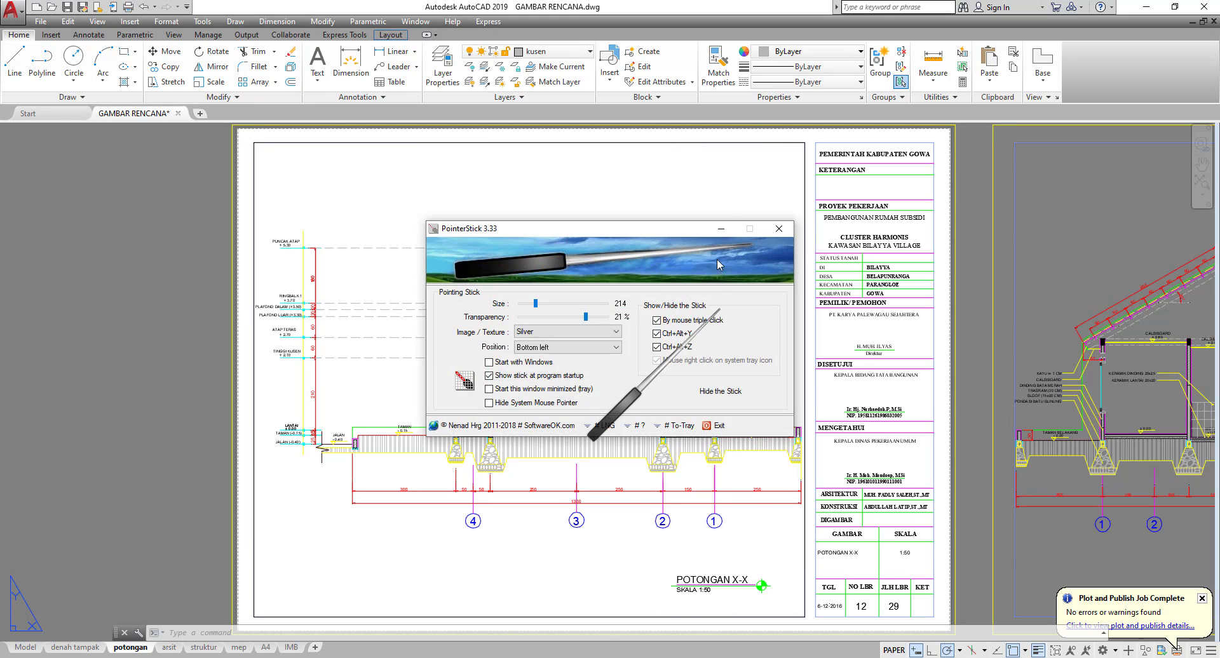
left_click(721, 232)
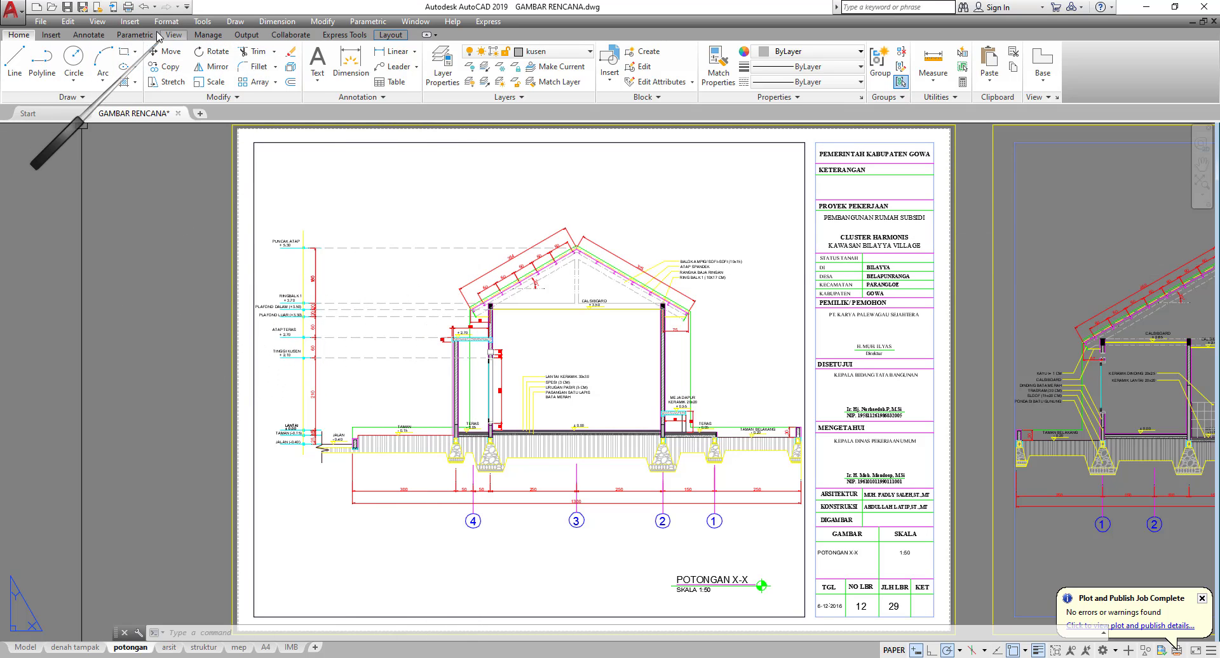
Start a plot of the potongan layout with the previous plot's page setup.
left_click(129, 11)
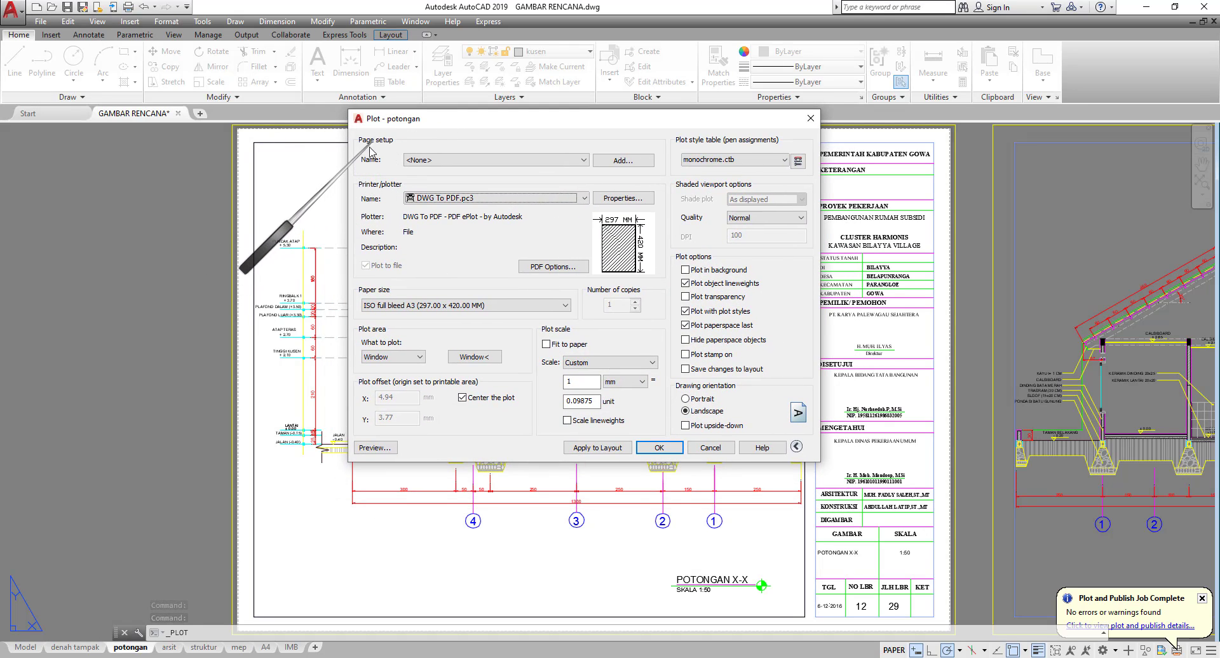
left_click(445, 160)
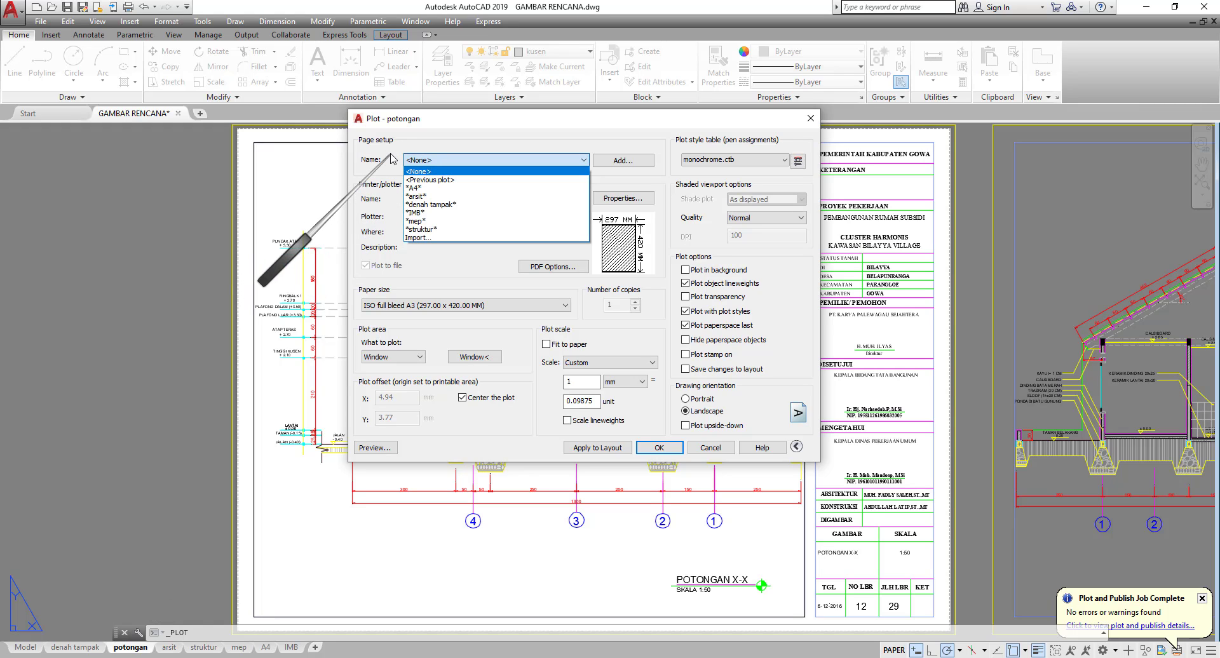
left_click(432, 180)
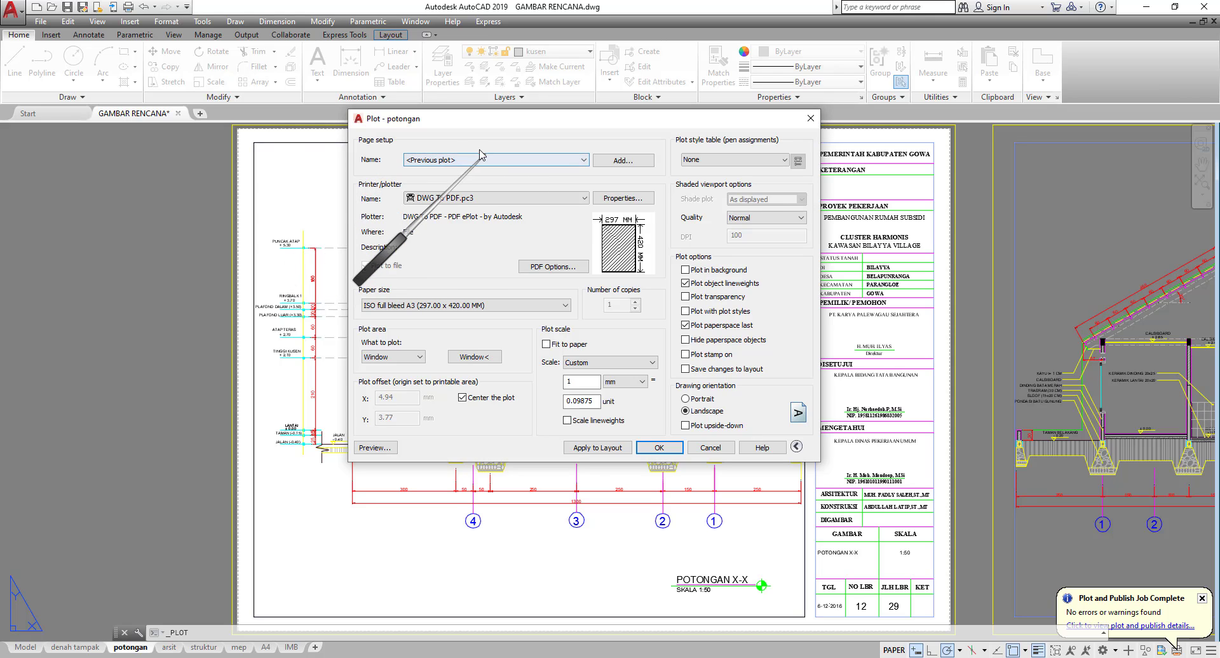
Turn on Include layer information in the PDF options and save the change to the DWG To PDF printer configuration file.
left_click(546, 270)
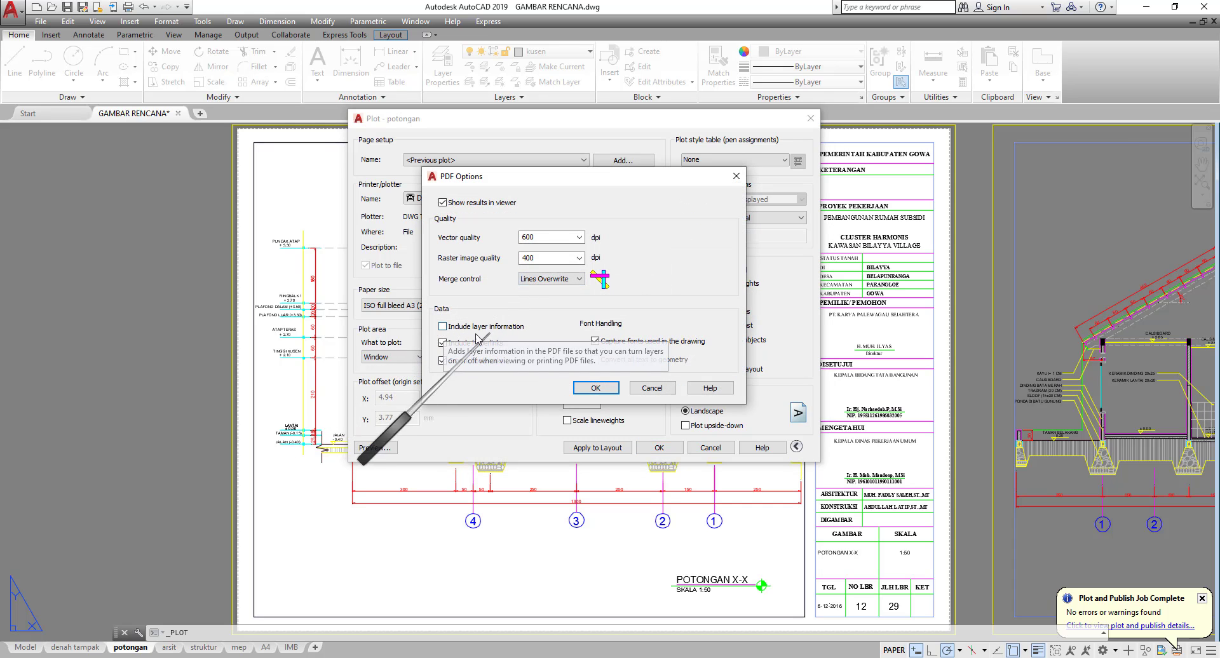
left_click(443, 327)
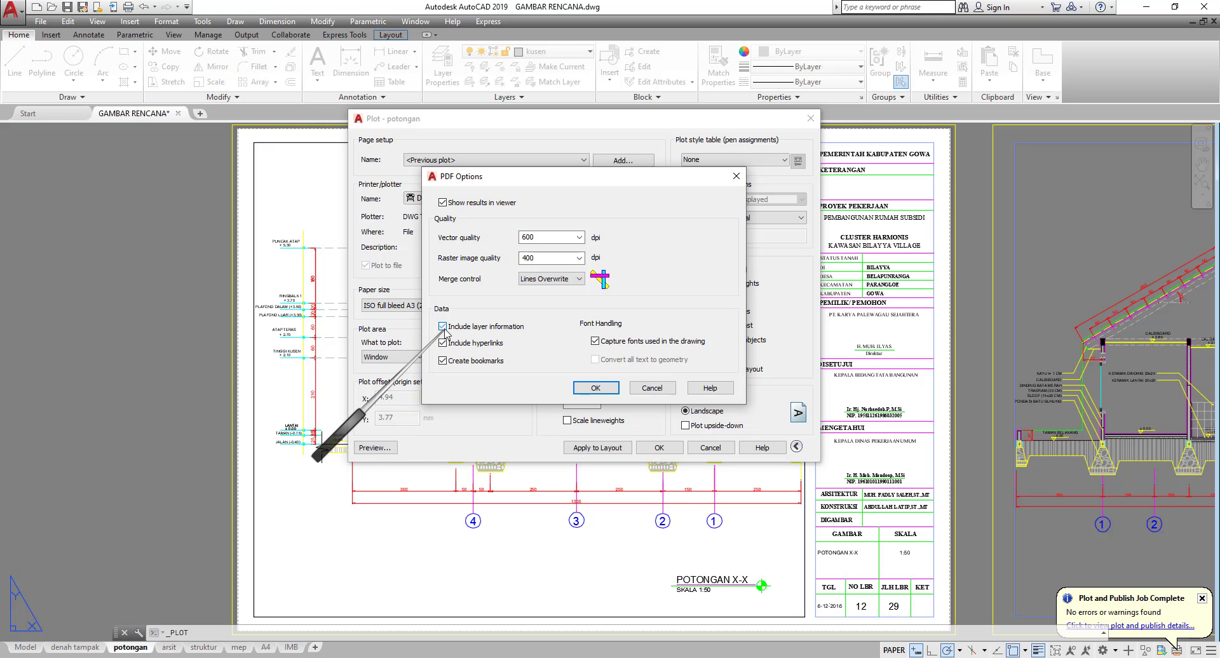
left_click(451, 343)
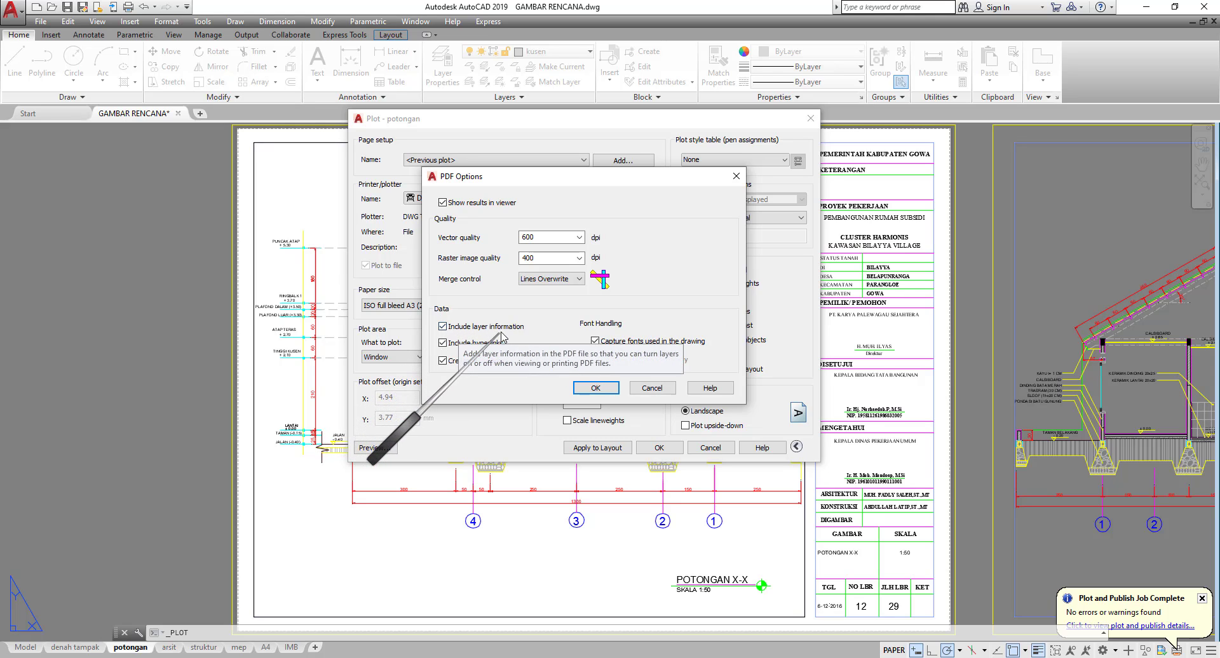
left_click(594, 388)
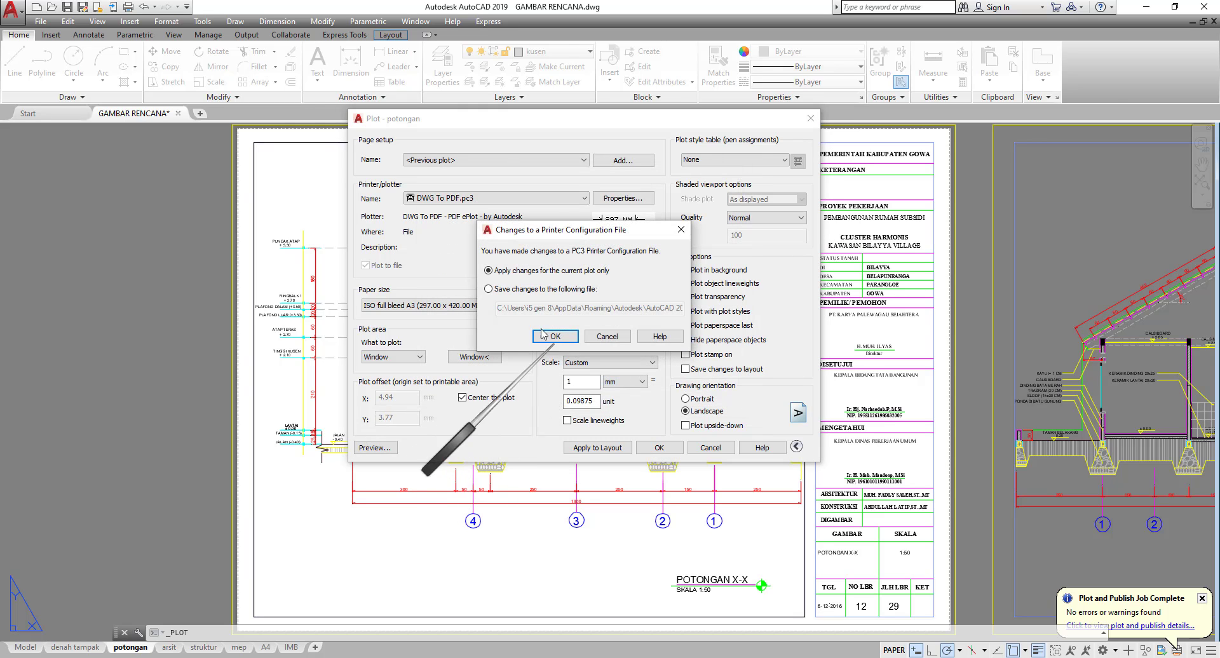
left_click(488, 289)
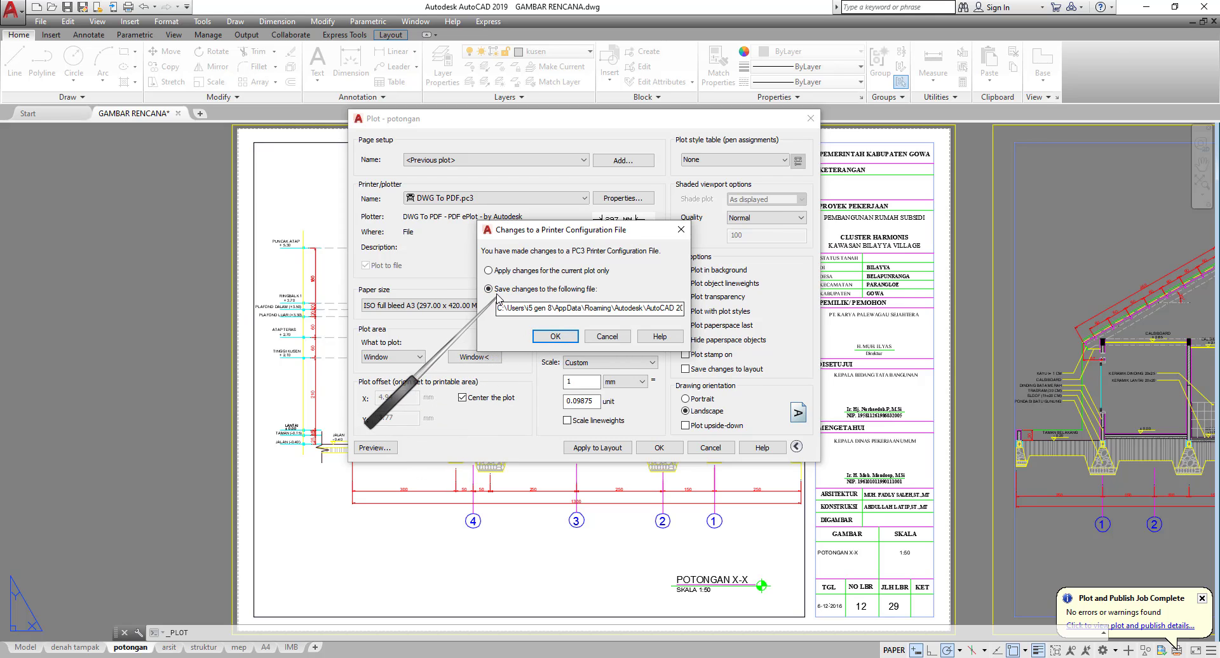
left_click(557, 337)
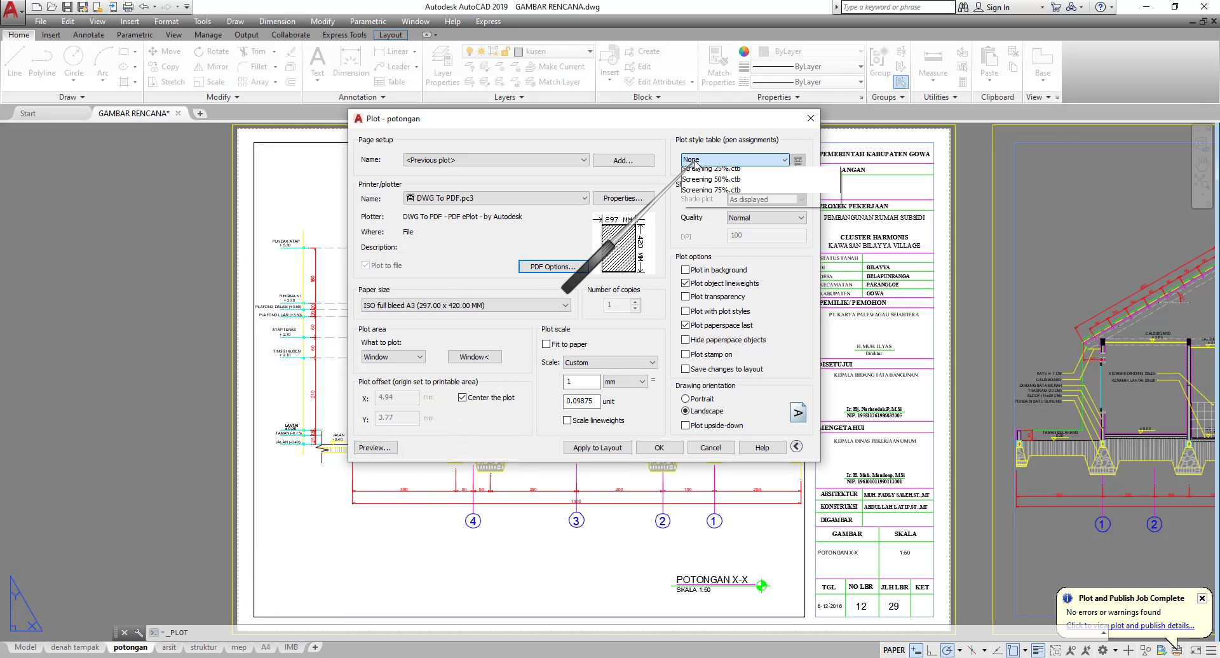
Preview the plot with the plot style table set to None and examine the POTONGAN X-X sheet overall and in detail.
left_click(696, 160)
left_click(695, 172)
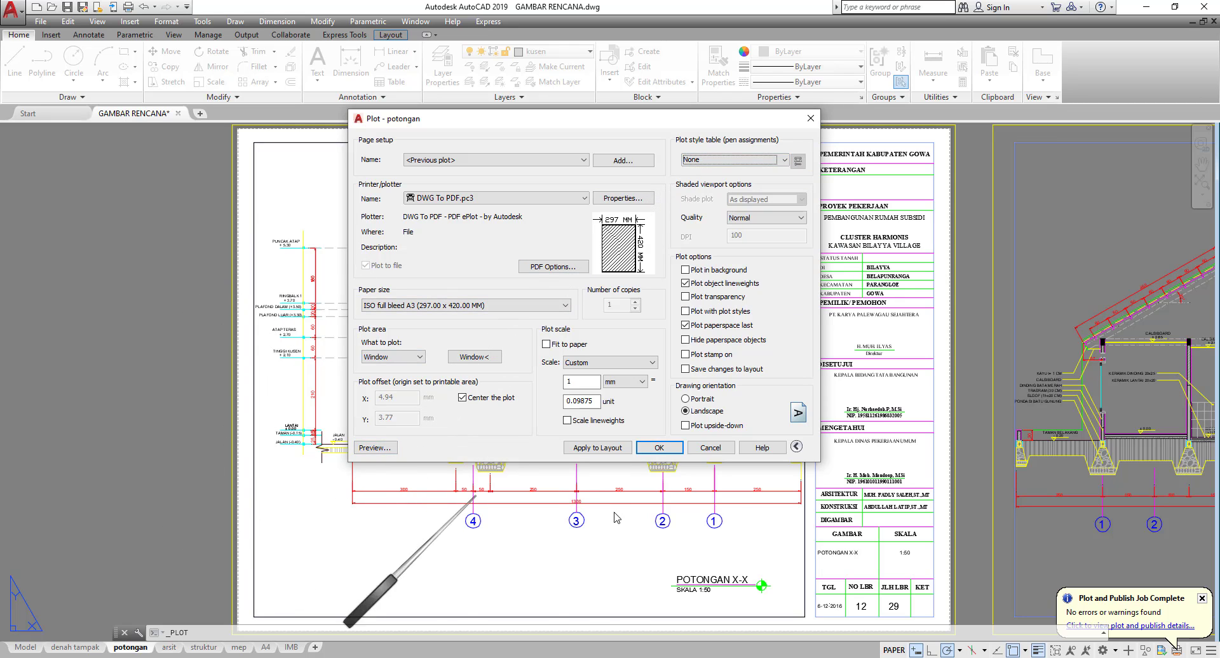
left_click(380, 447)
scroll(315, 419, "up", 10)
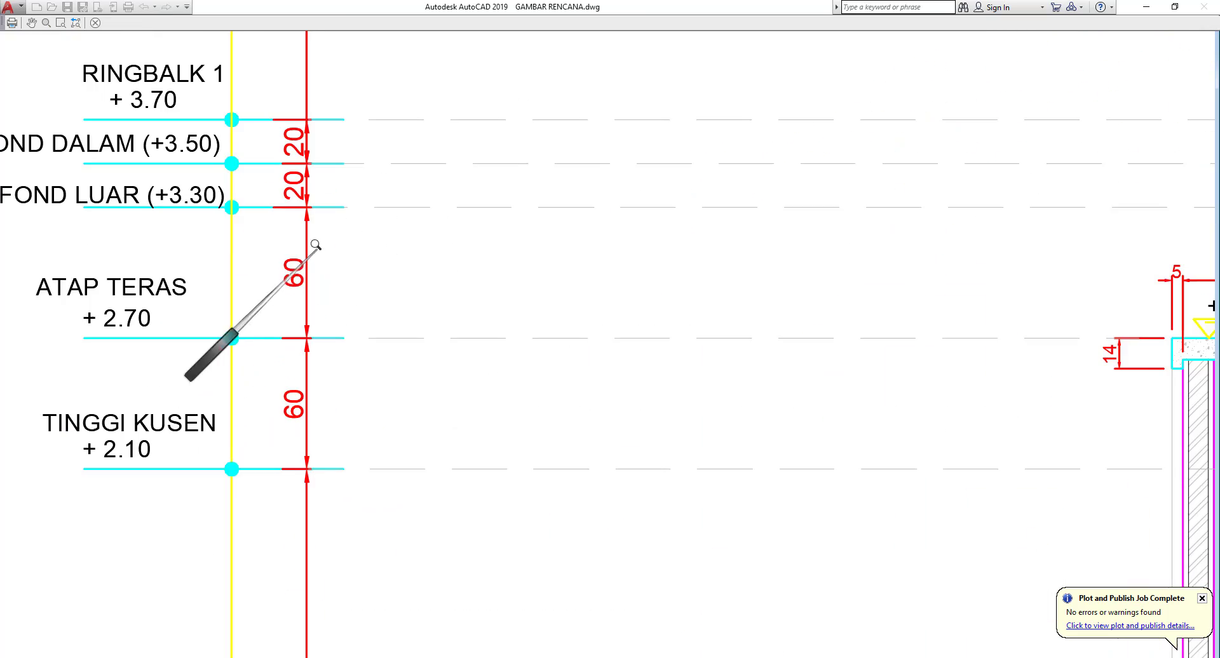
scroll(356, 394, "down", 10)
scroll(381, 346, "up", 5)
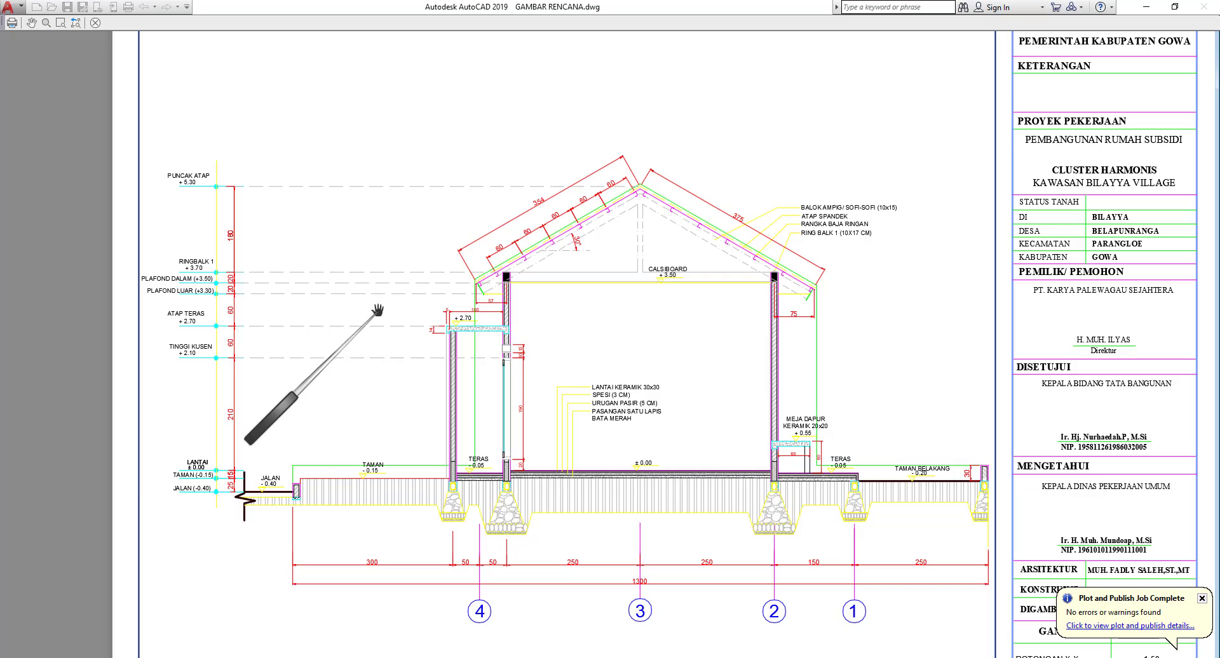
scroll(381, 406, "down", 5)
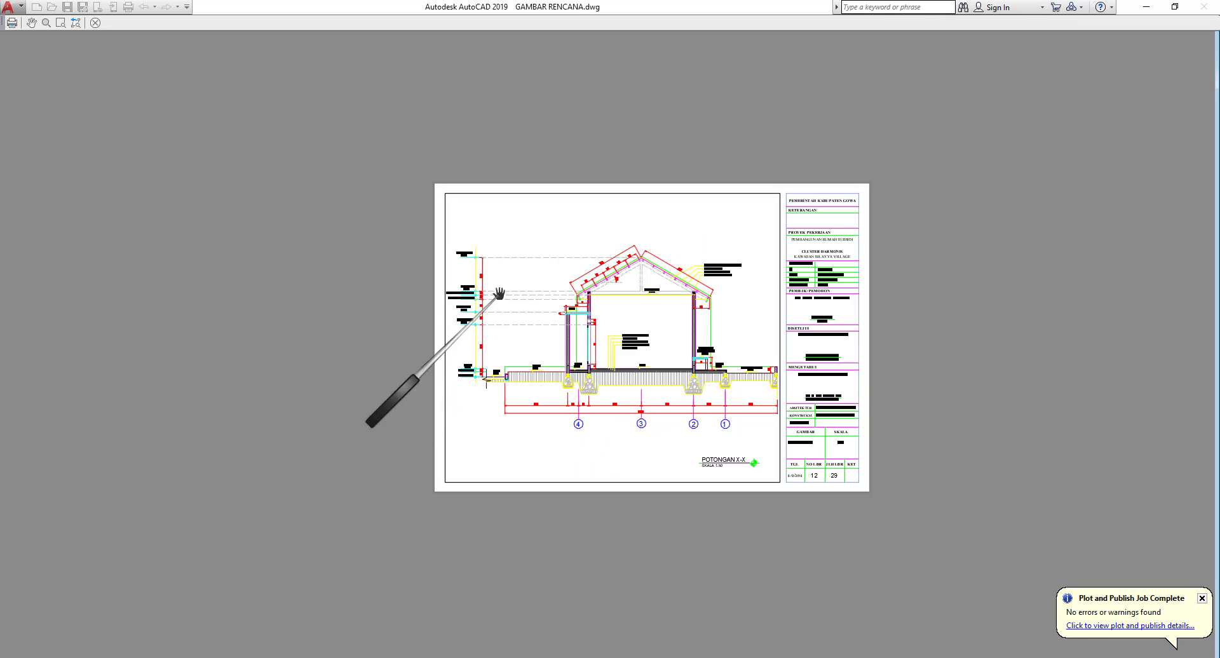
scroll(436, 317, "up", 8)
scroll(381, 355, "down", 8)
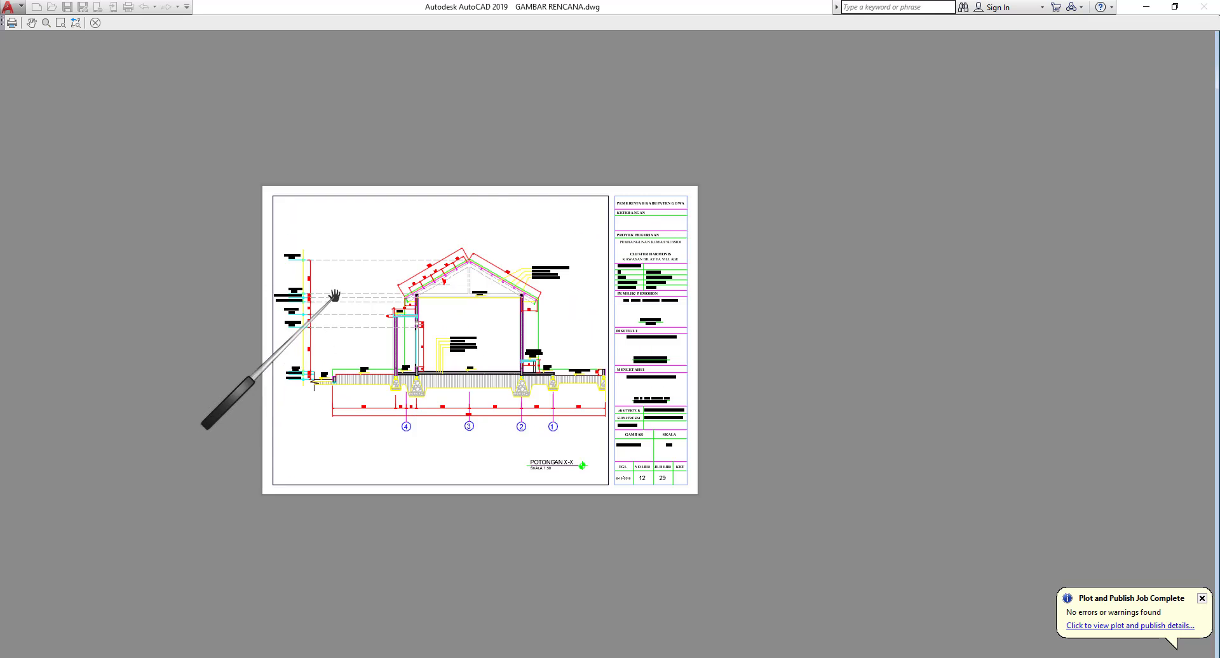
scroll(394, 337, "up", 4)
middle_click_drag(308, 330, 268, 324)
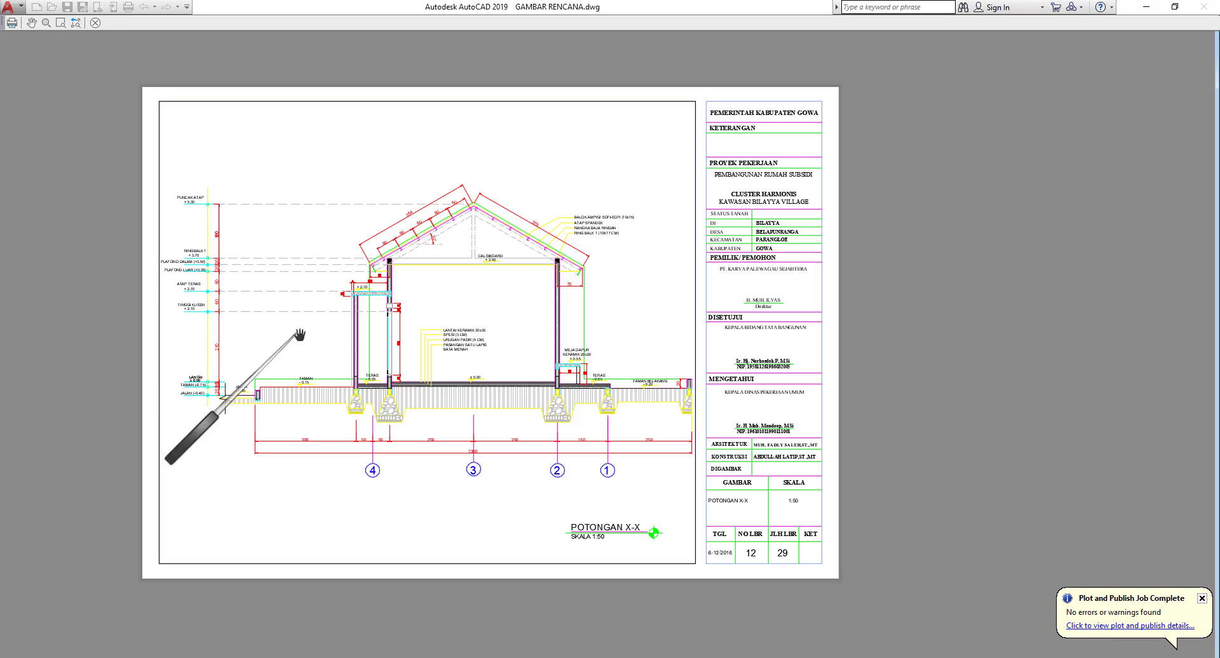
scroll(444, 337, "up", 2)
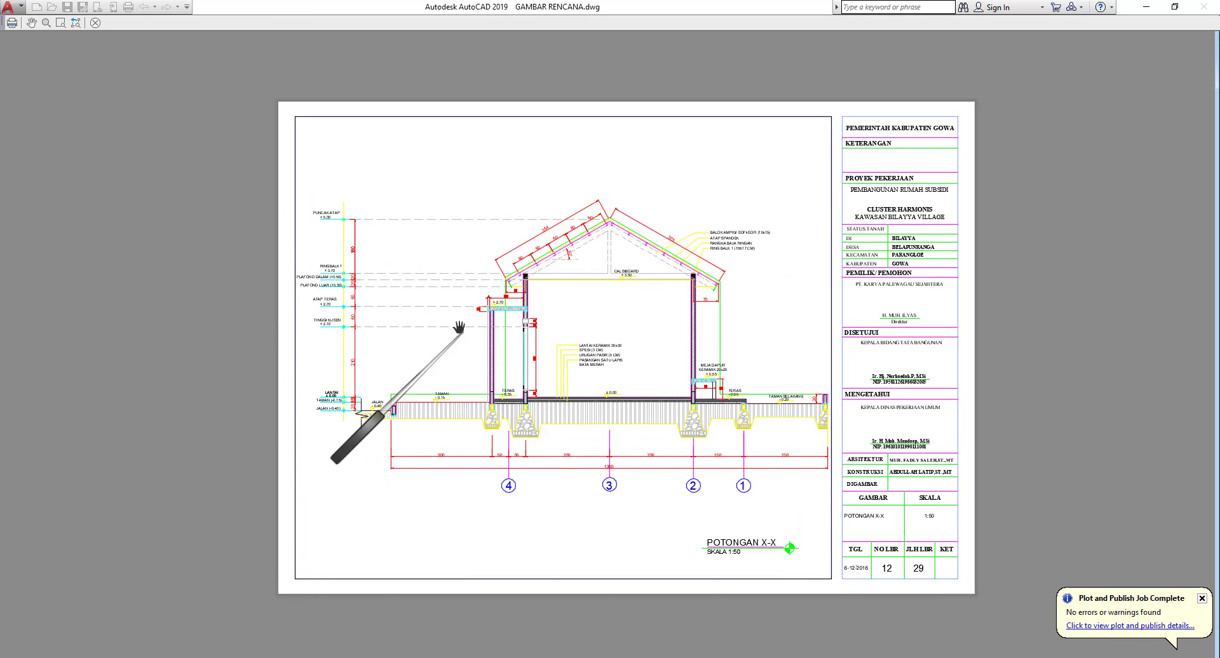
scroll(422, 320, "down", 4)
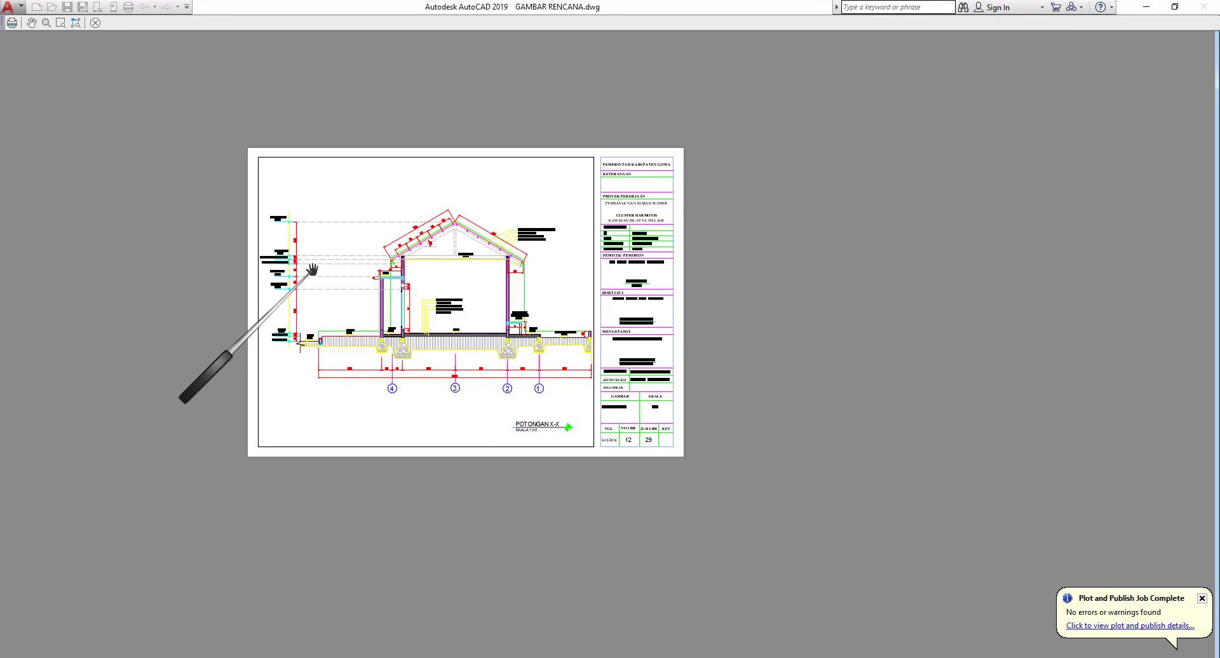
scroll(317, 272, "up", 2)
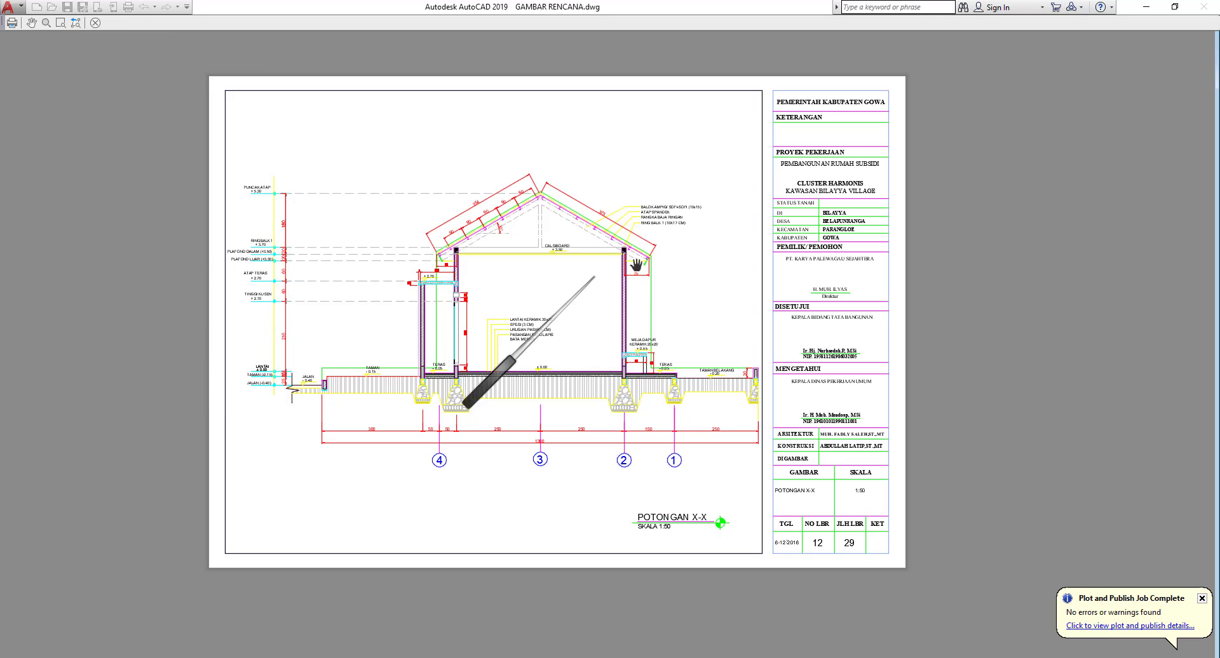
Plot the previewed sheet with its layer information to GAMBAR RENCANA-potongan.pdf in Documents, overwriting the existing file.
left_click(11, 24)
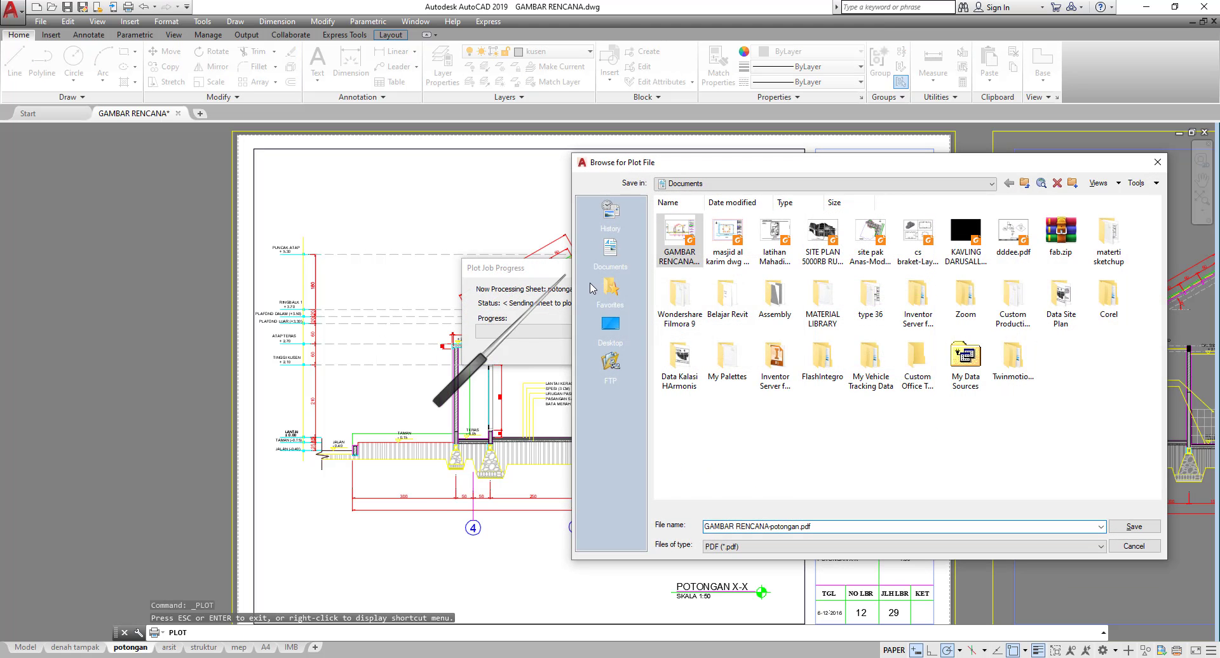
left_click(686, 244)
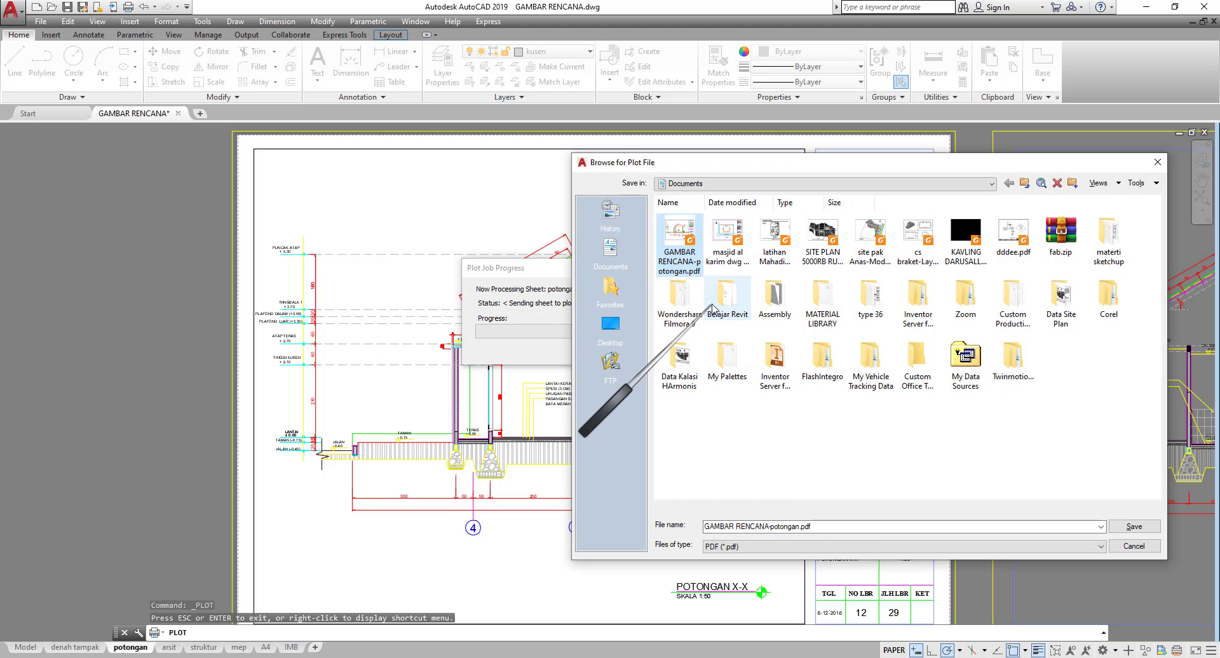
left_click(1134, 527)
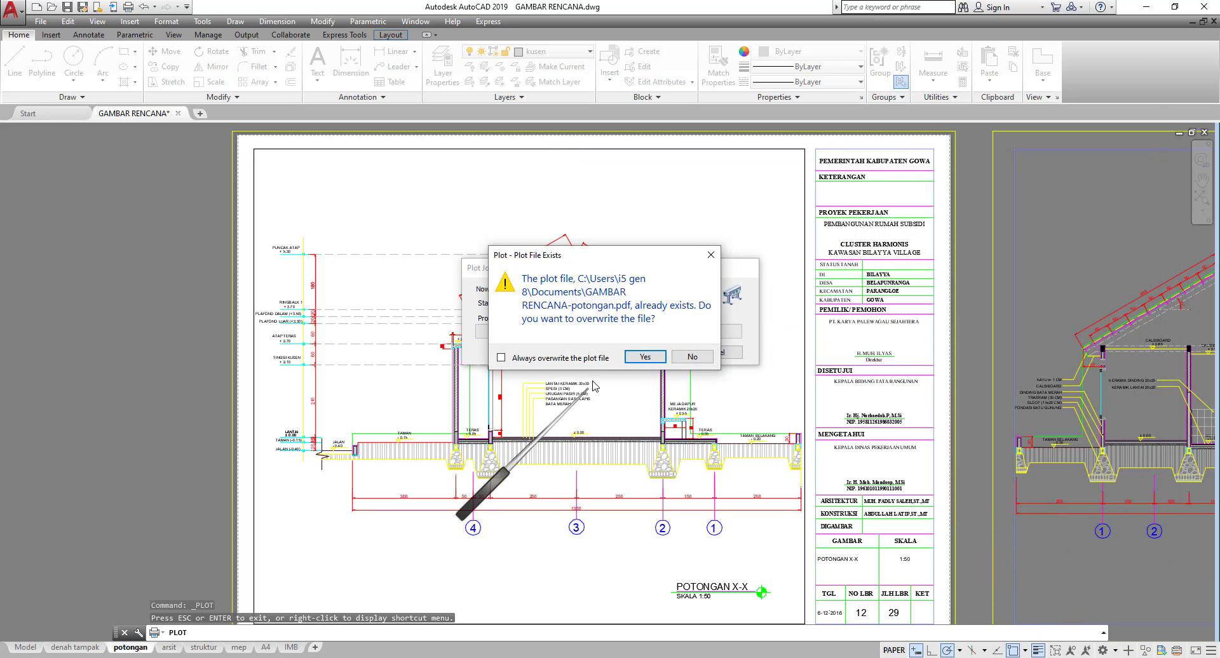
left_click(645, 355)
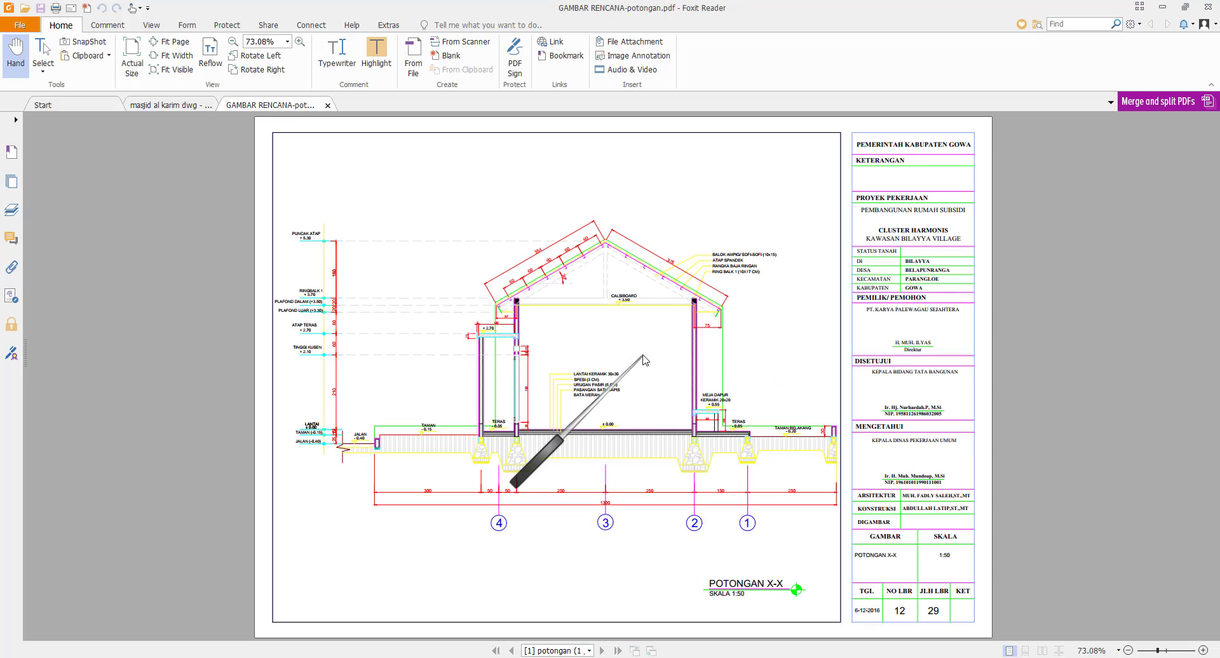
Show the layer list of the plotted PDF in Foxit Reader, and switch layer 0.00 off and back on.
left_click(11, 210)
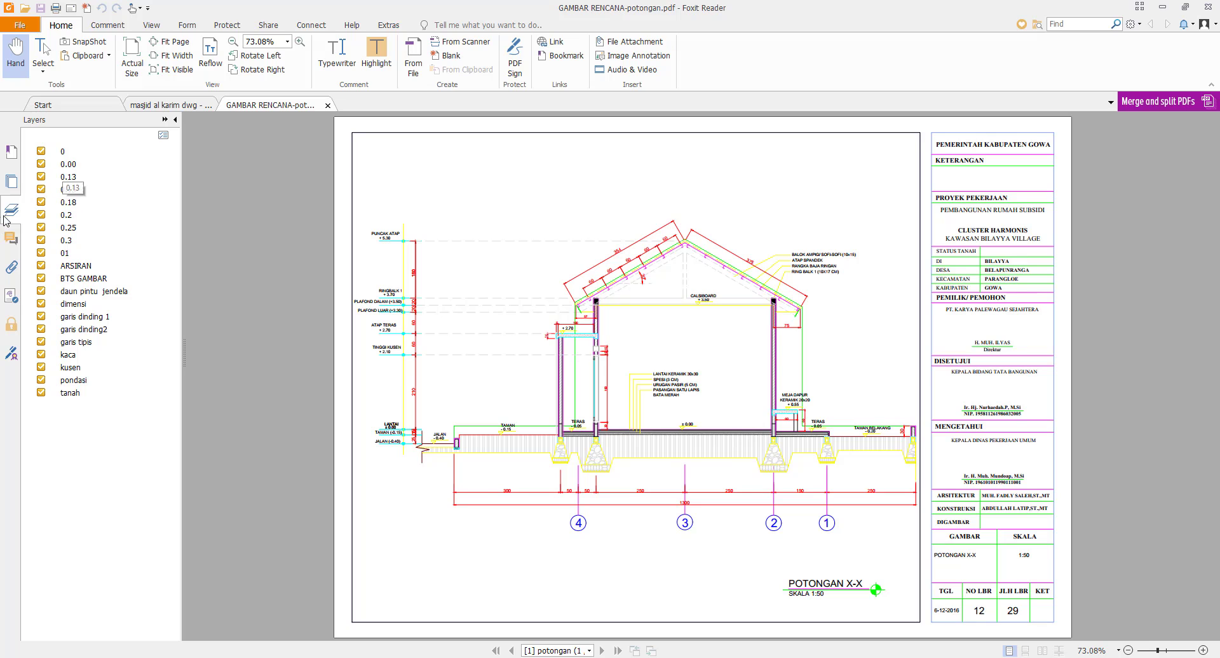
left_click(40, 164)
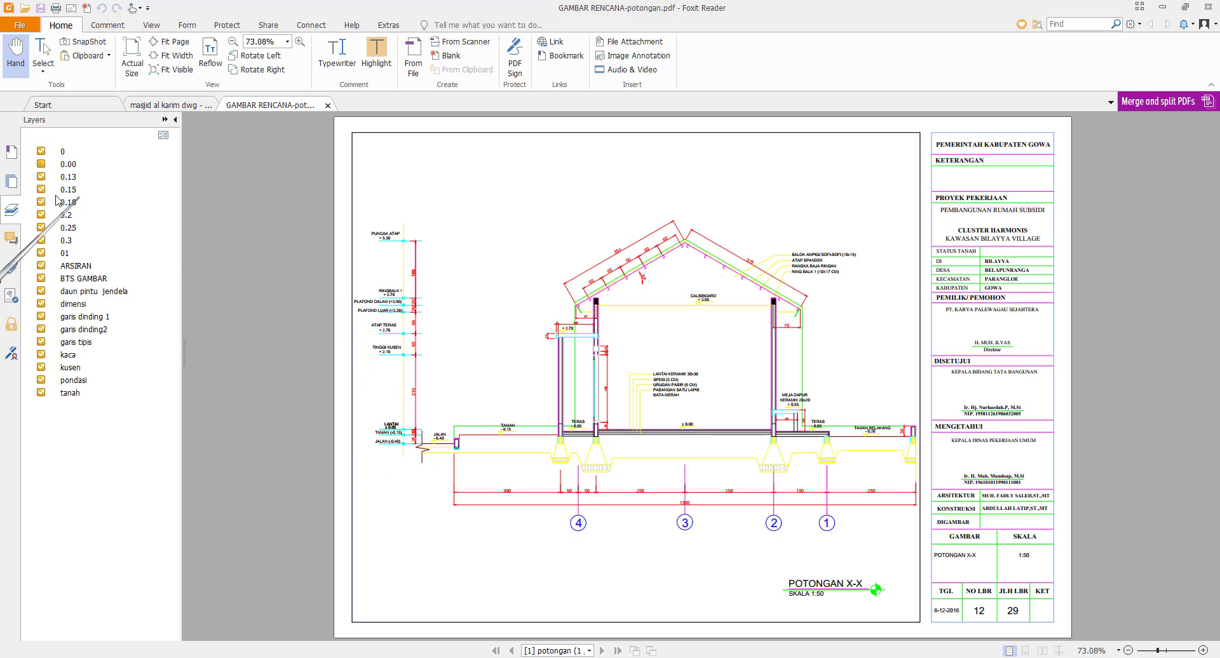
left_click(41, 164)
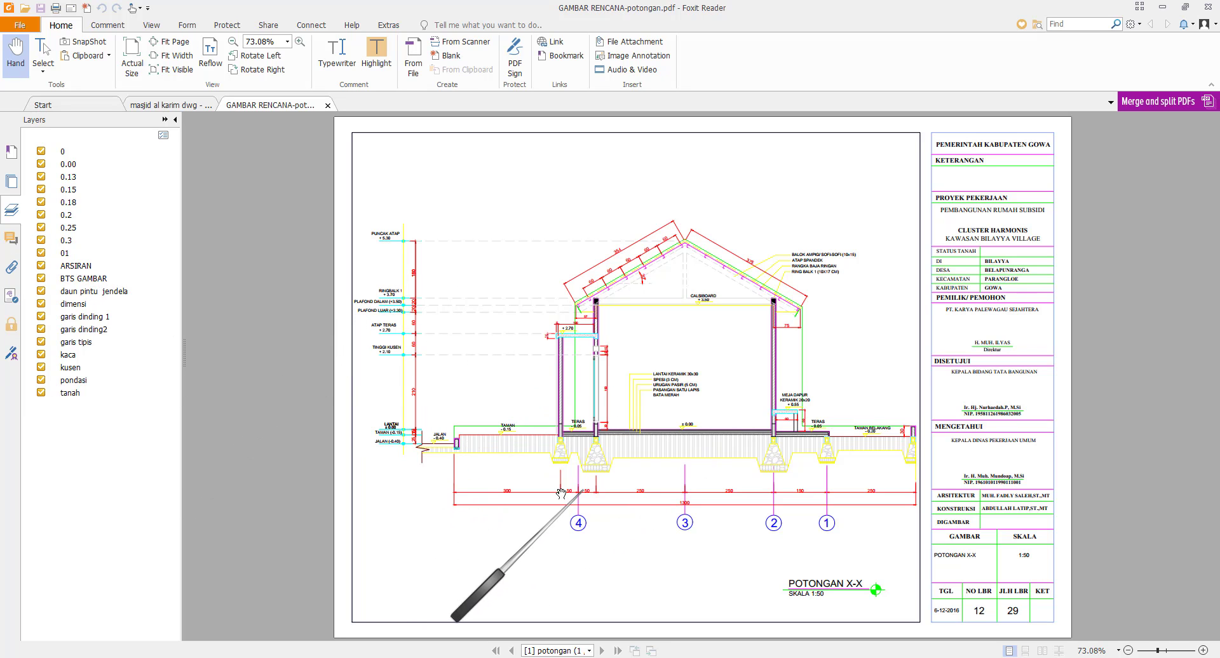
Hide the dimensi layer in the PDF, and switch layers 0.00 and 0.25 off and back on.
scroll(540, 448, "up", 2, "ctrl")
scroll(546, 448, "up", 1)
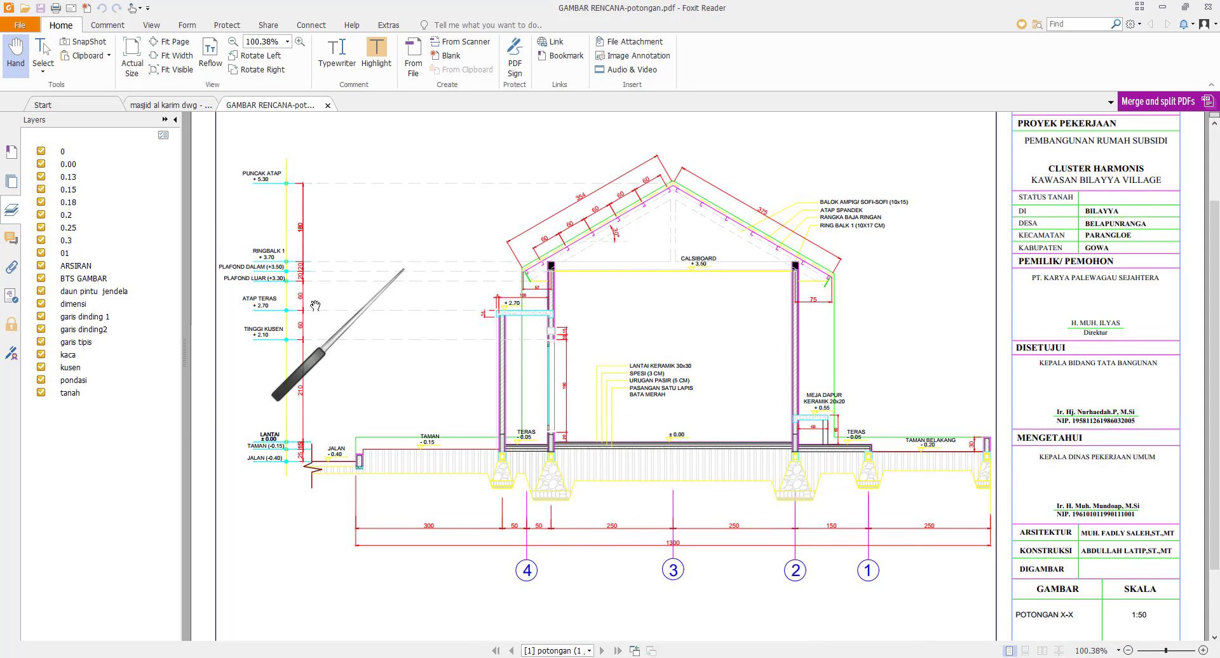
left_click(41, 304)
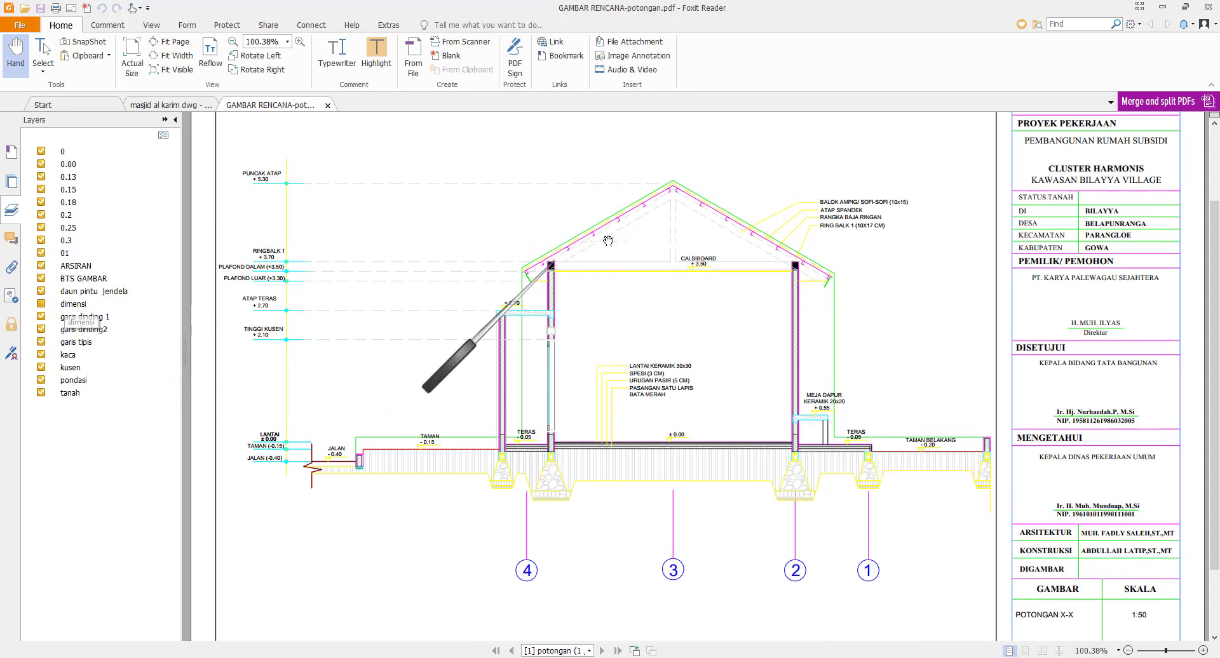
left_click(41, 165)
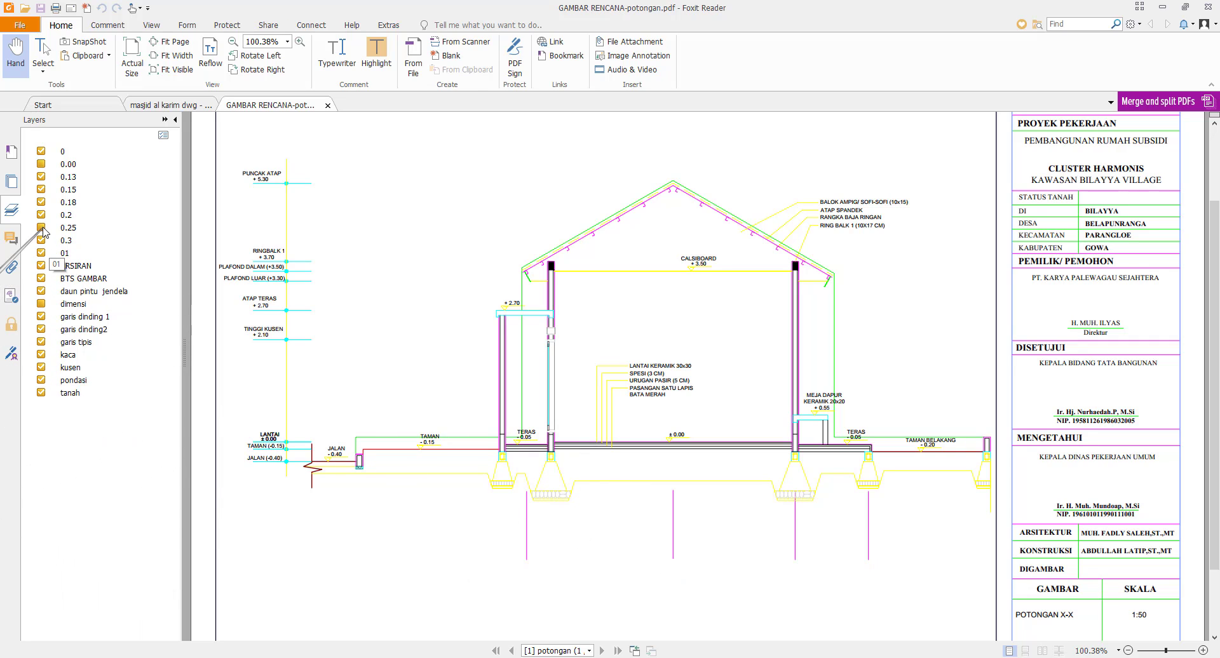
left_click(41, 164)
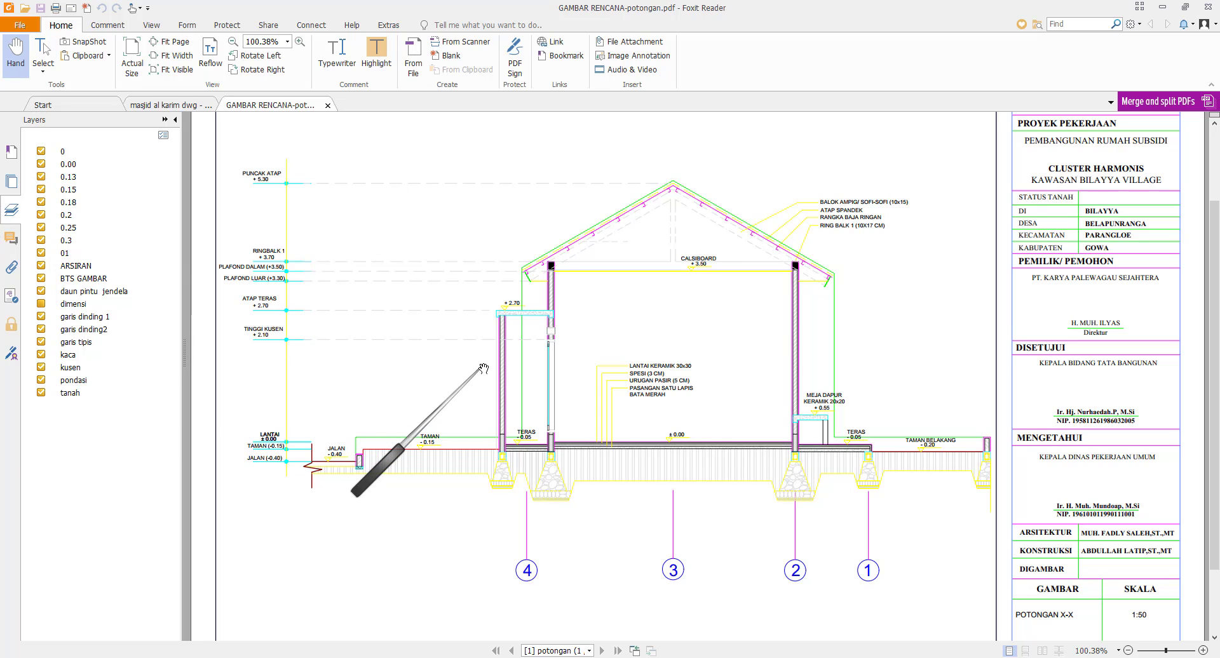
Switch from Foxit Reader back to AutoCAD and create a new blank drawing.
scroll(486, 367, "down", 2, "ctrl")
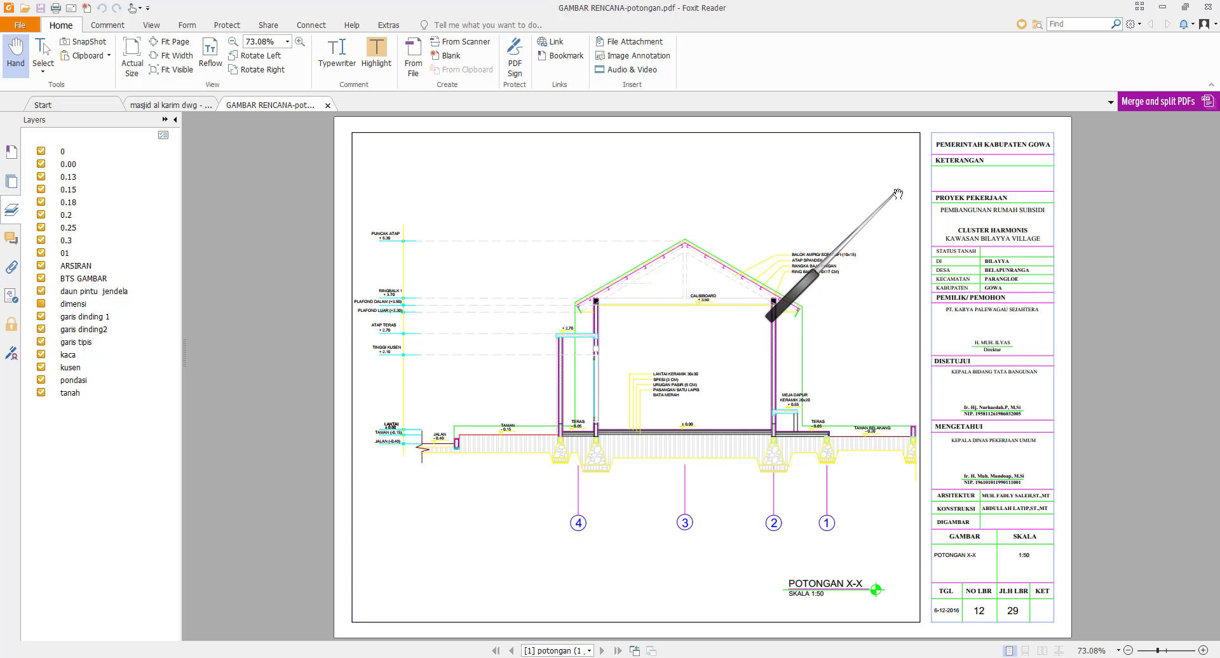
left_click(1207, 9)
left_click(542, 422)
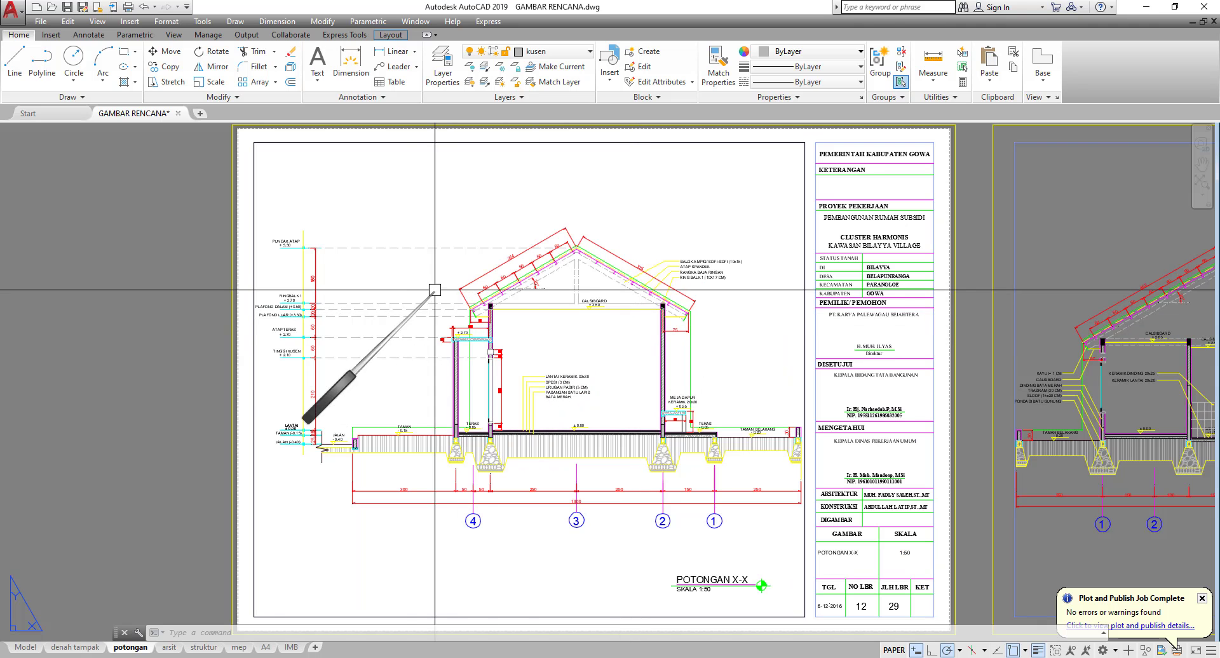
scroll(434, 290, "down", 3)
middle_click_drag(392, 306, 369, 278)
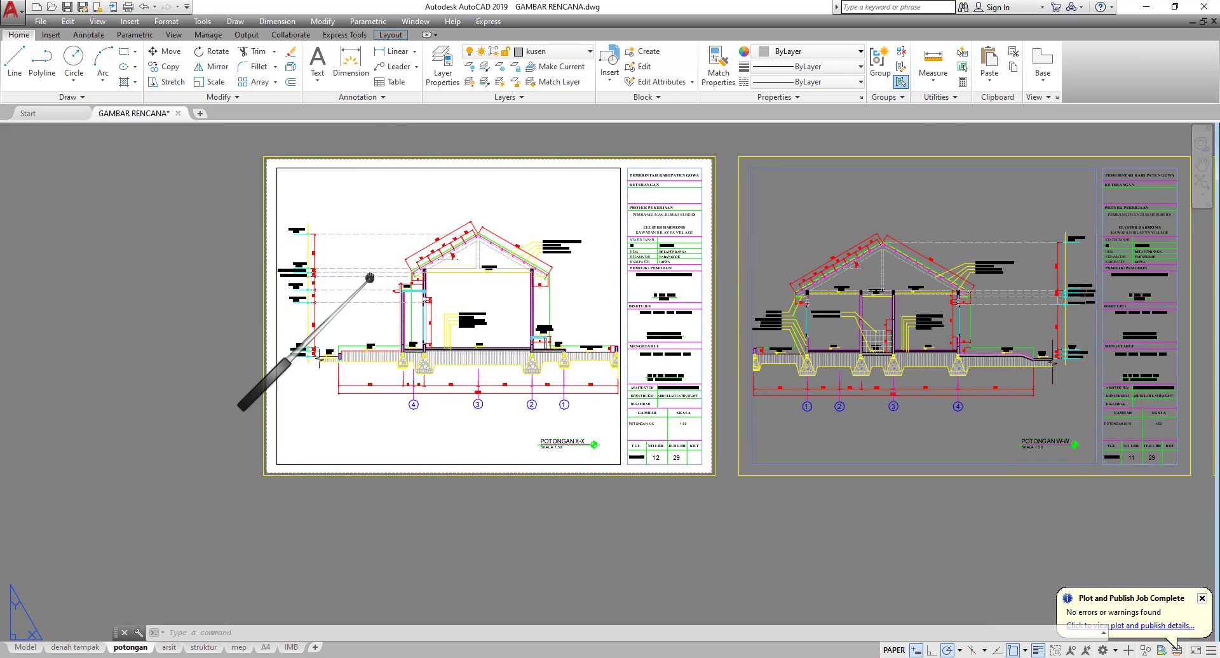
scroll(360, 257, "up", 2)
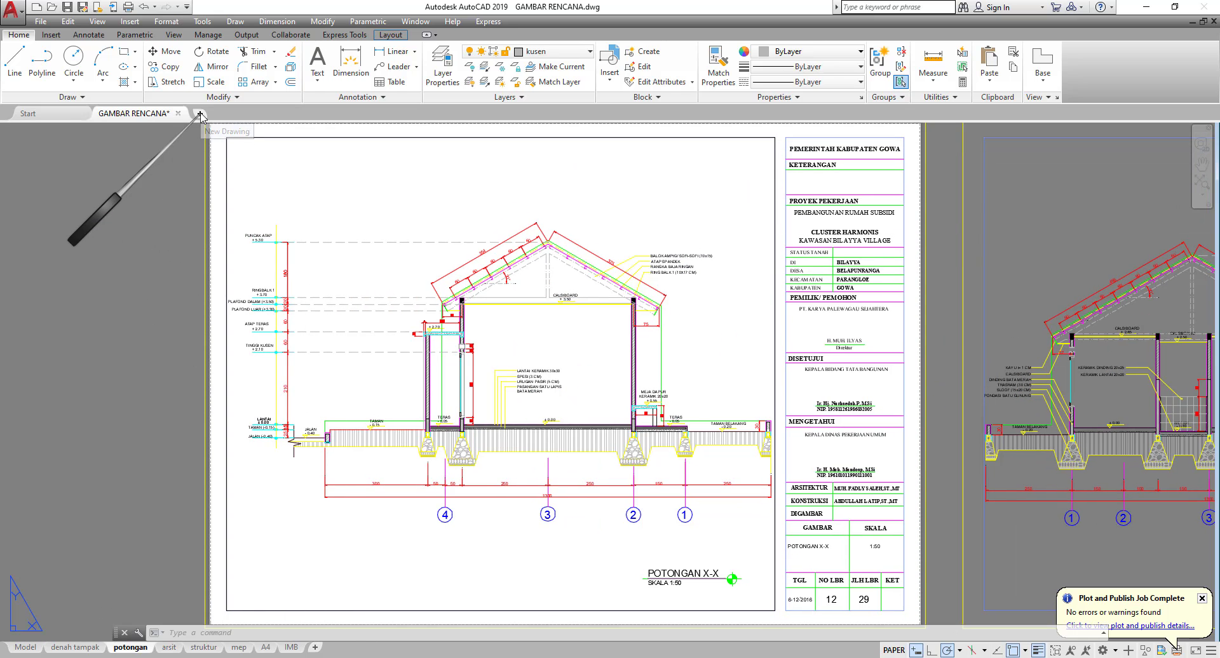
left_click(200, 115)
left_click(391, 256)
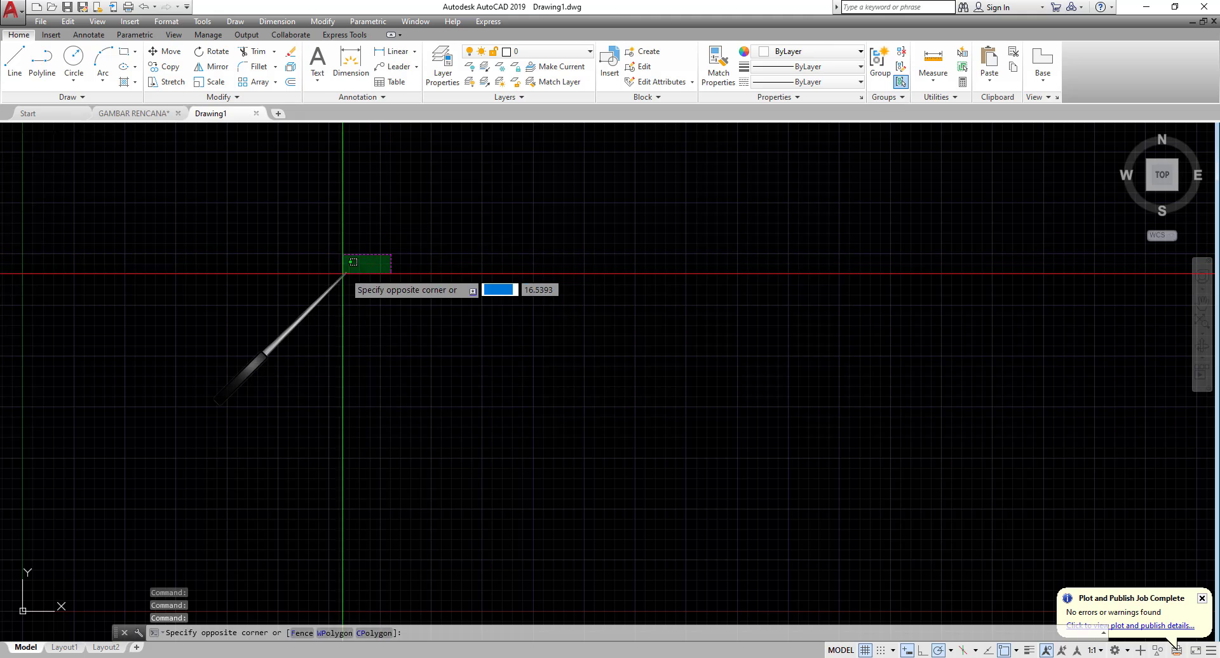
left_click(341, 276)
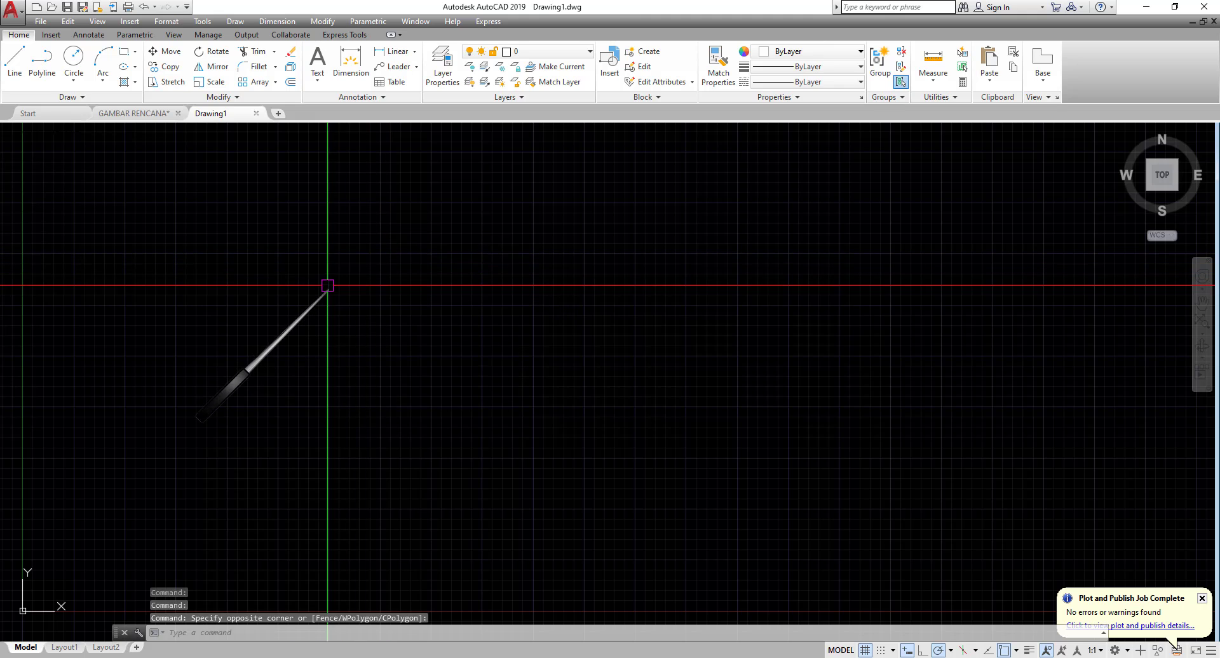
Start a PDF import into the new drawing and choose GAMBAR RENCANA-potongan.pdf from Documents as the source file.
left_click(13, 10)
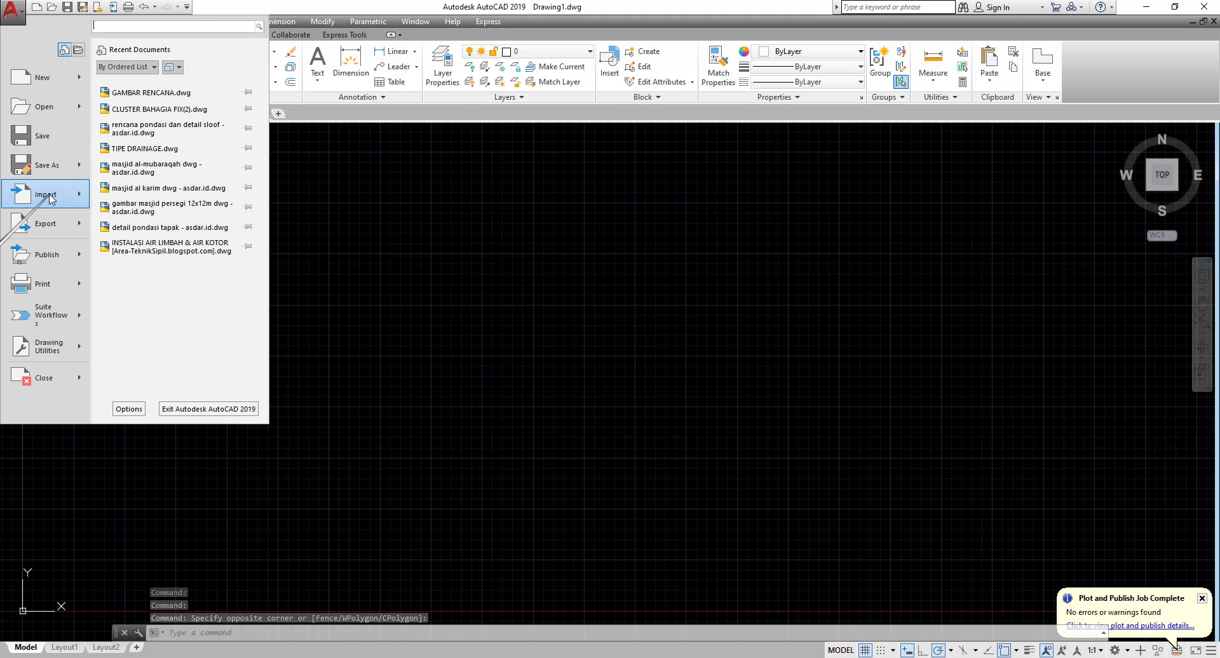
mouse_move(44, 198)
left_click(175, 96)
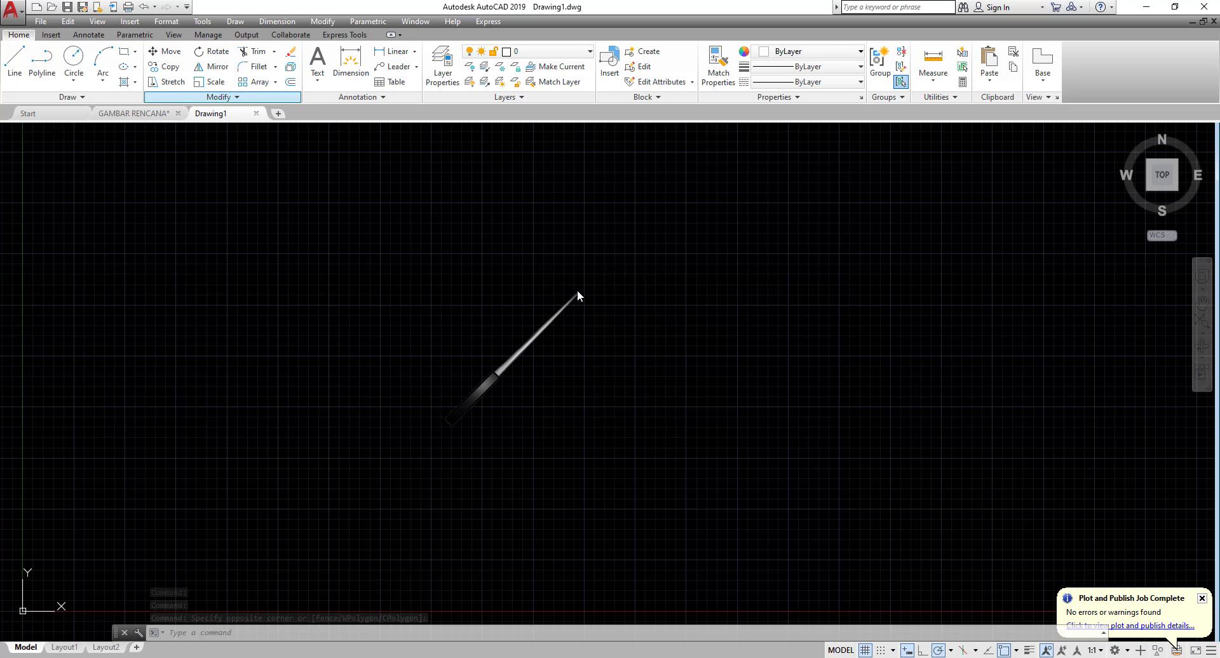
key("Return")
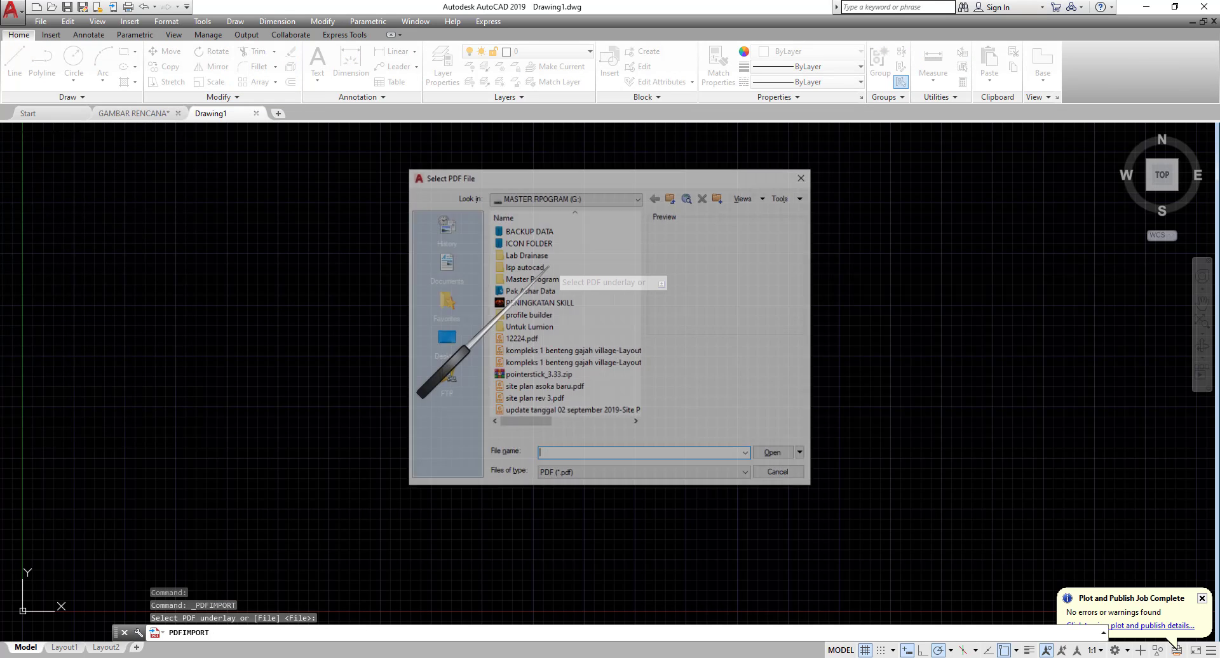
left_click(445, 266)
left_click_drag(636, 270, 634, 358)
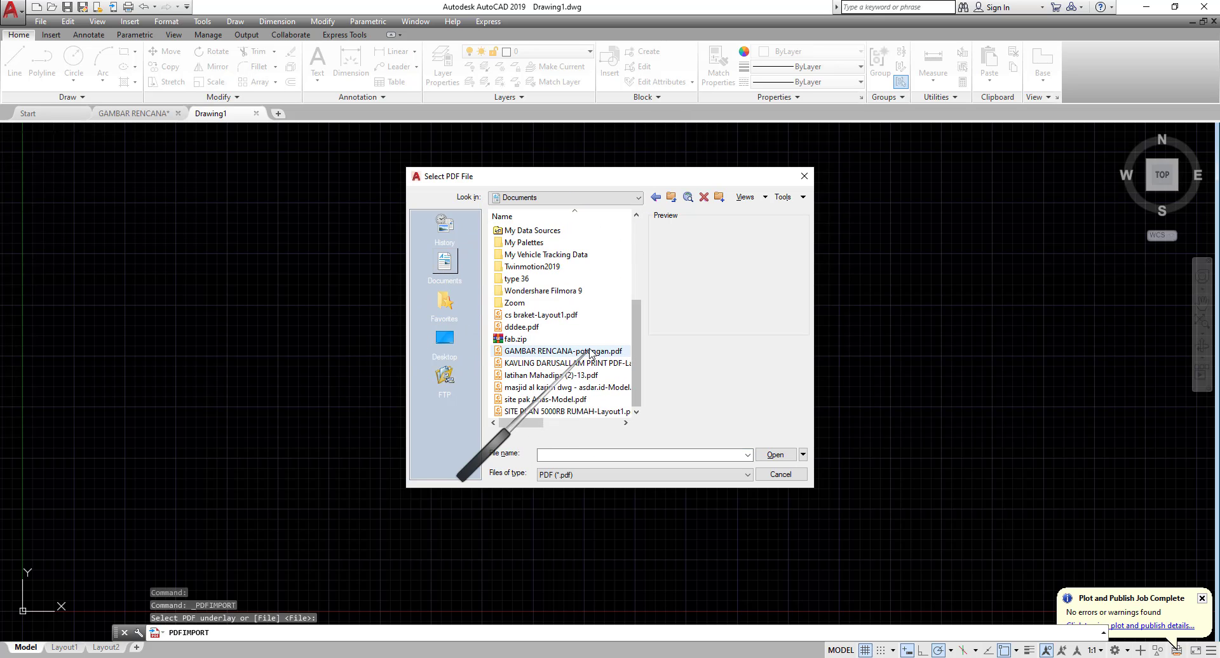
left_click(552, 350)
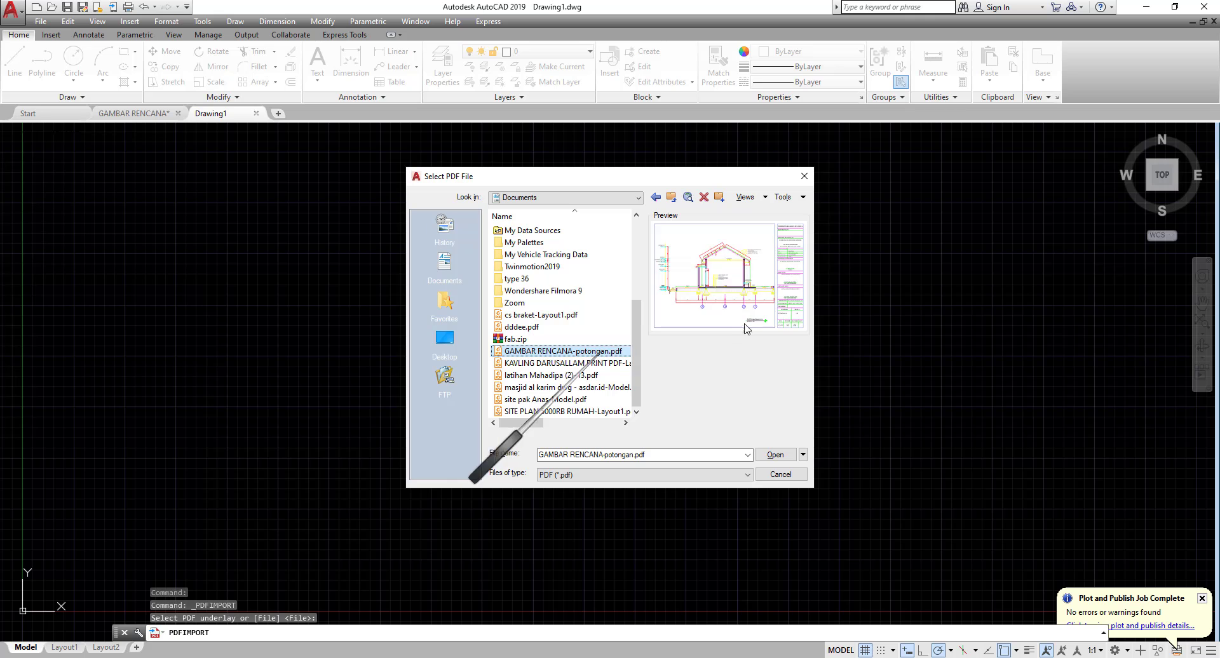
left_click(773, 455)
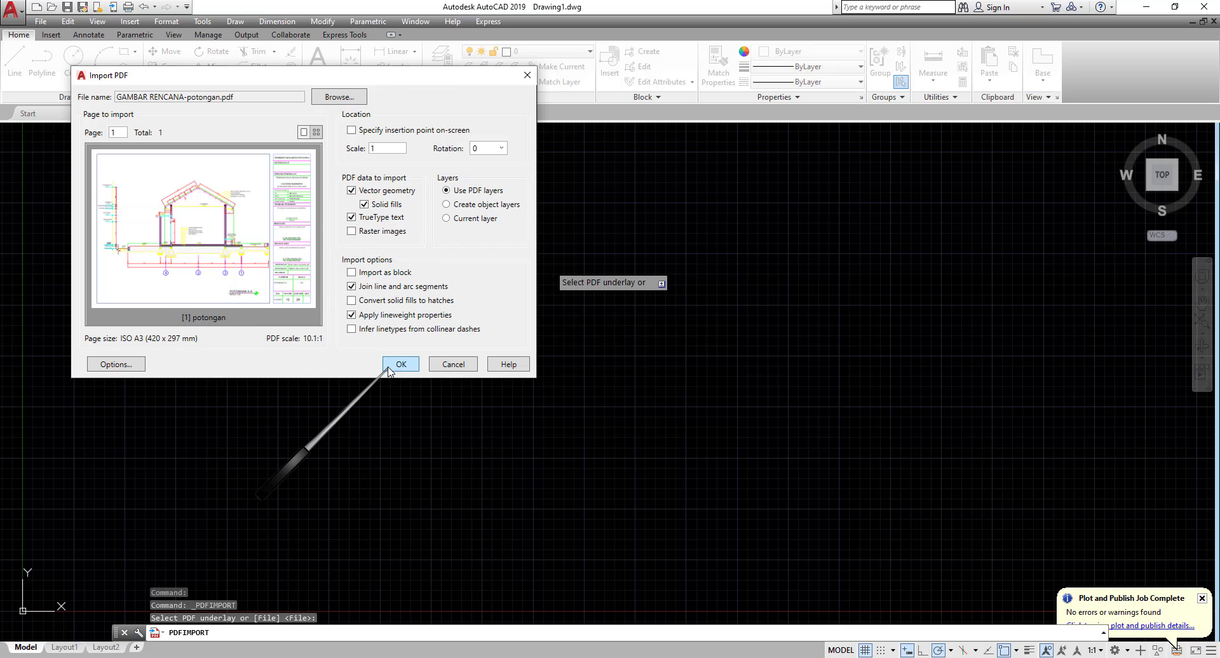
View the PDF import image location settings without changes, and import page 1 at scale 1 using the PDF layers.
left_click(125, 367)
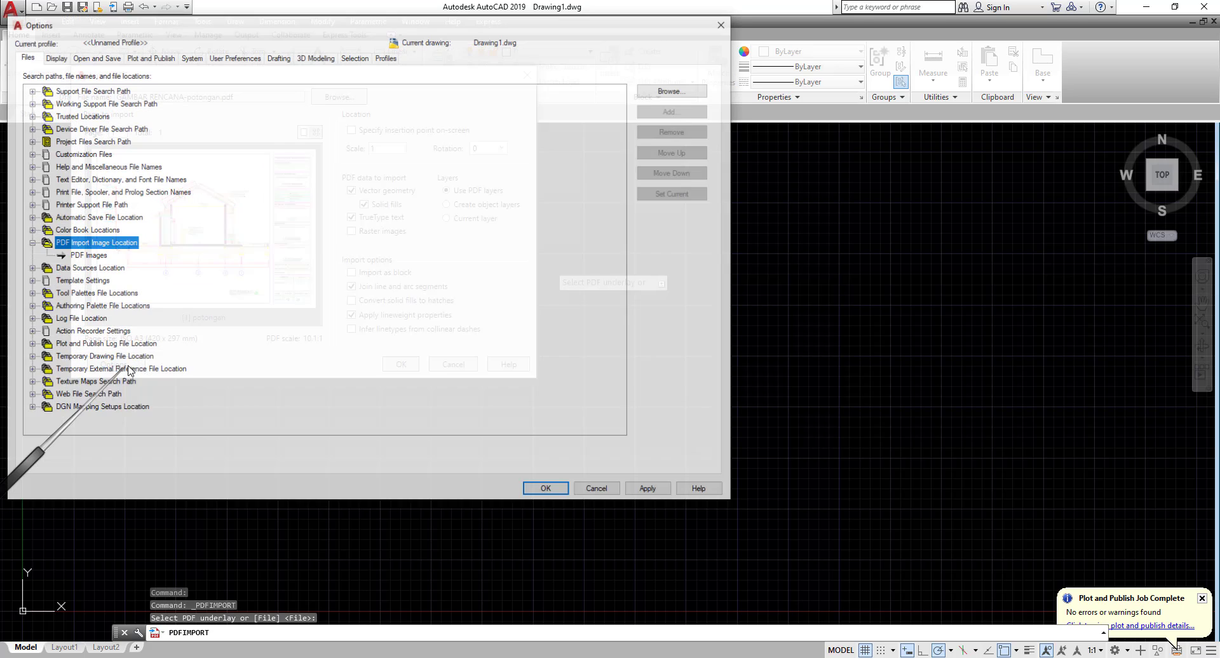
left_click(723, 24)
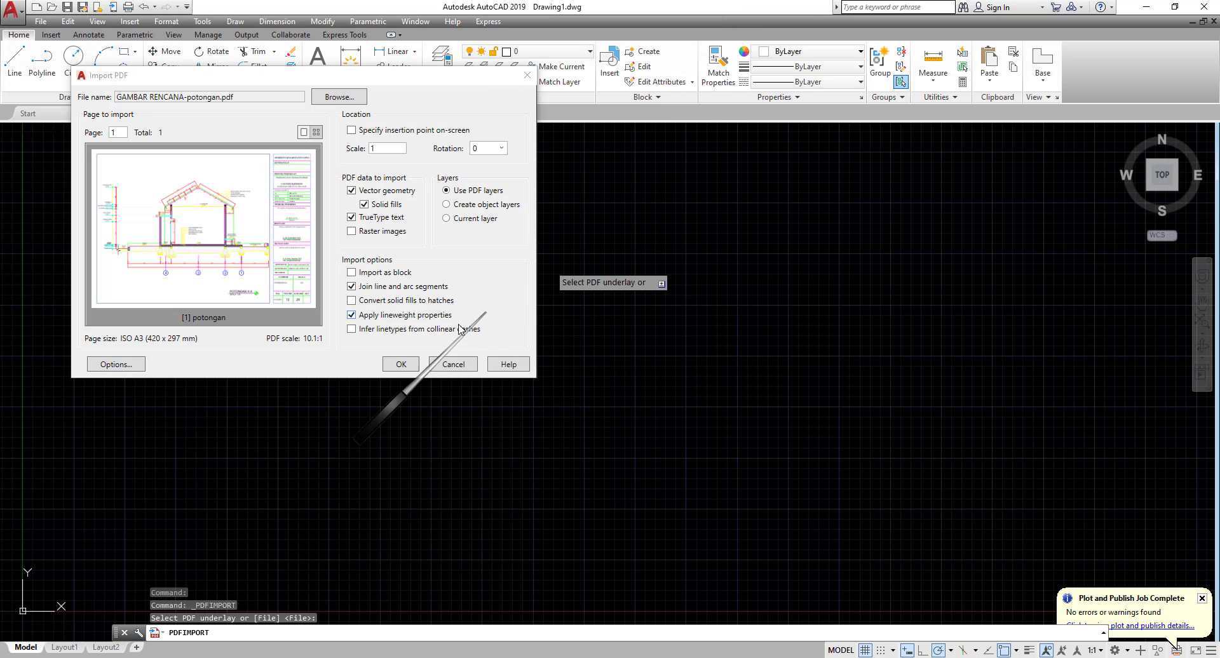
left_click(401, 364)
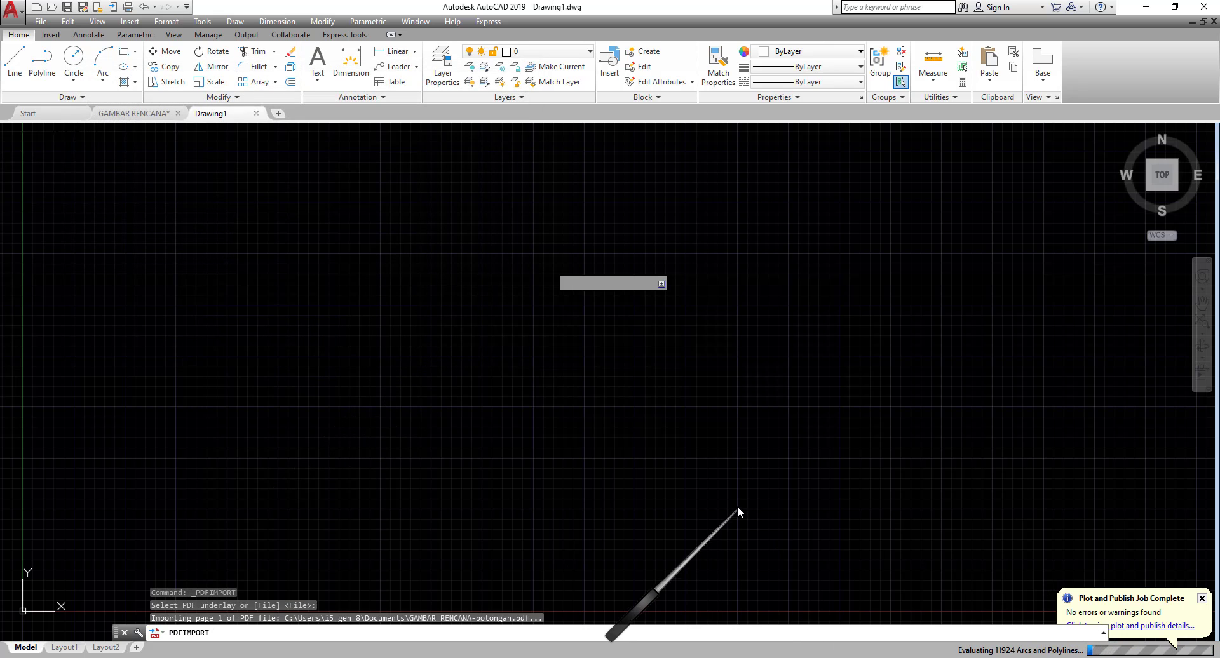
Select some of the imported dashed level lines left of the section to check their layer, and clear the selection.
scroll(328, 290, "up", 2)
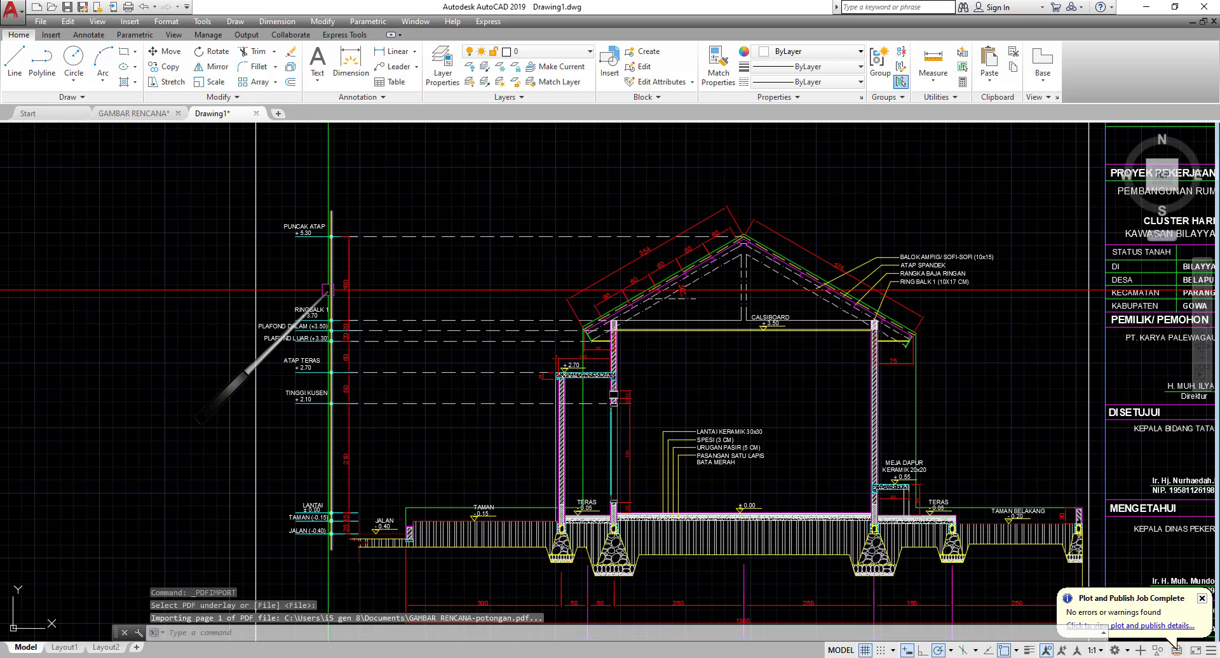
scroll(328, 291, "up", 2)
left_click(467, 448)
left_click(418, 298)
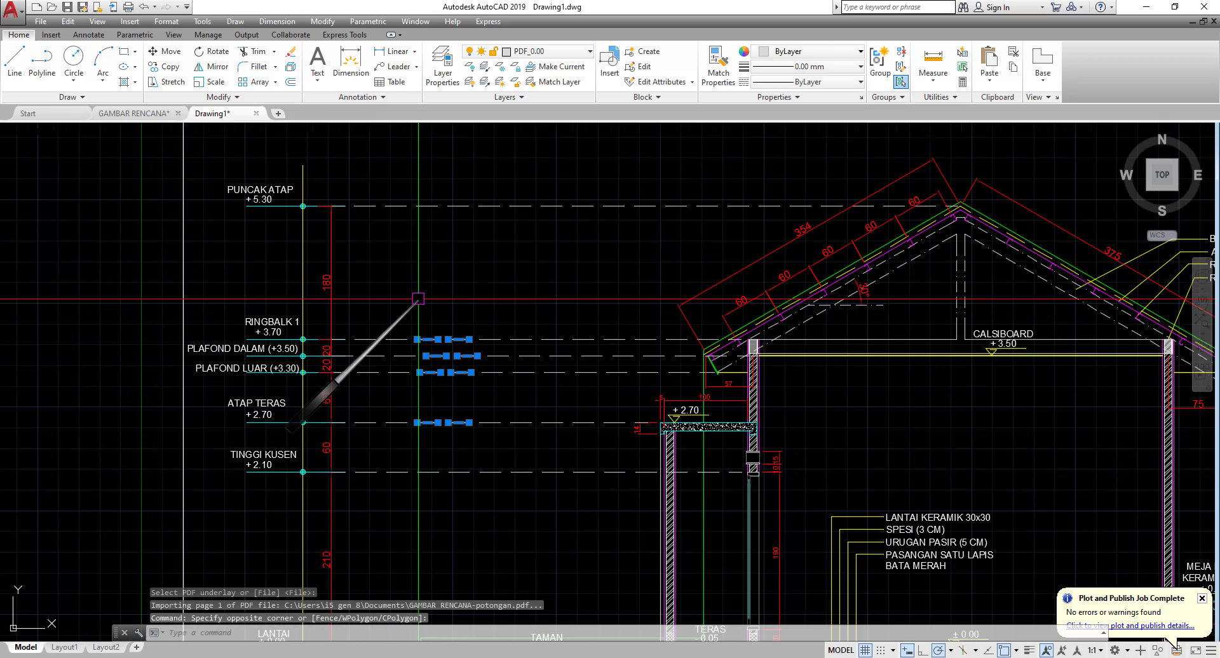
scroll(418, 298, "down", 3)
key("Escape")
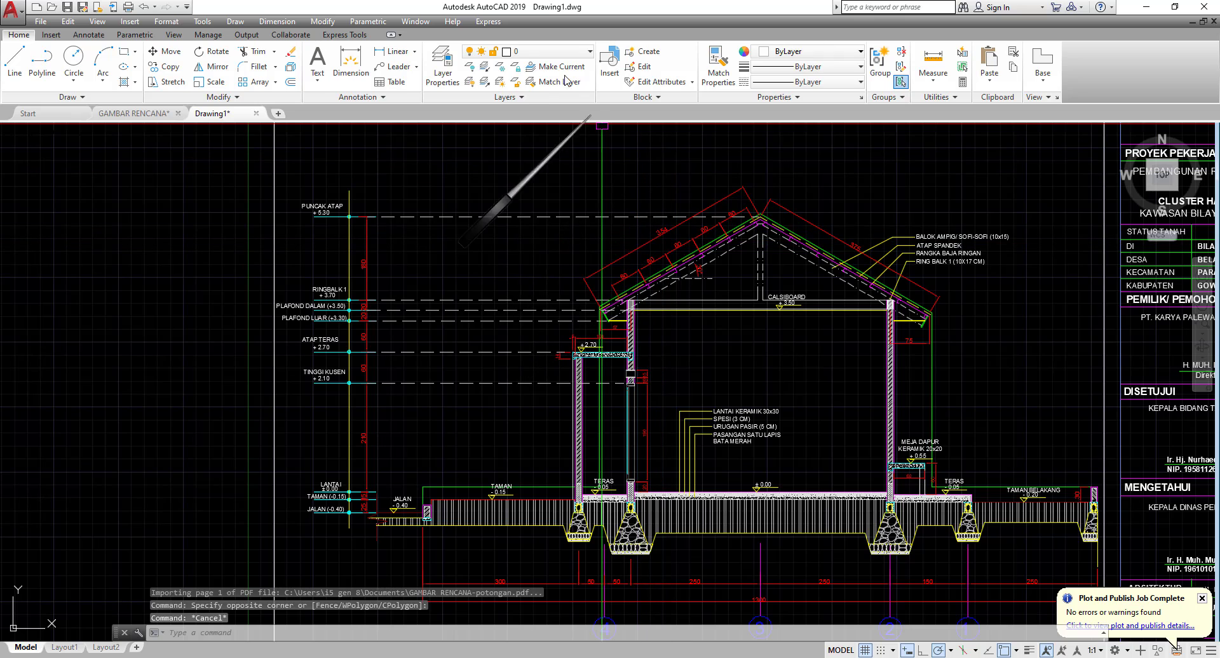
Freeze the PDF_dimensi layer and thaw it again.
left_click(547, 50)
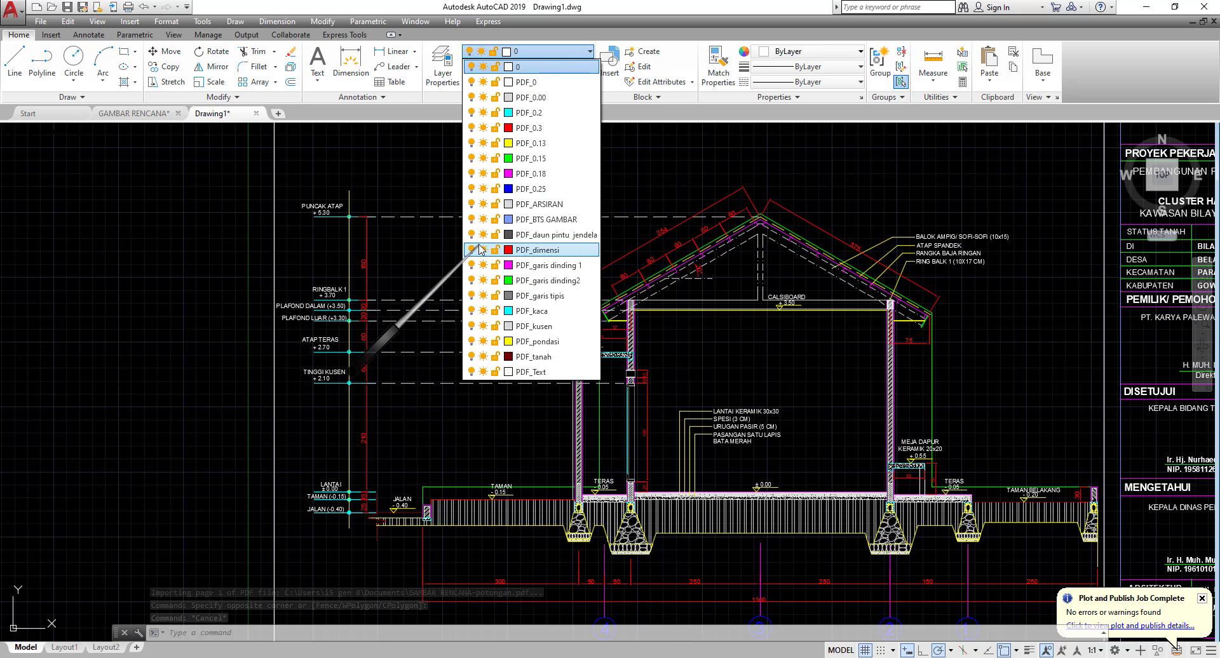
left_click(483, 250)
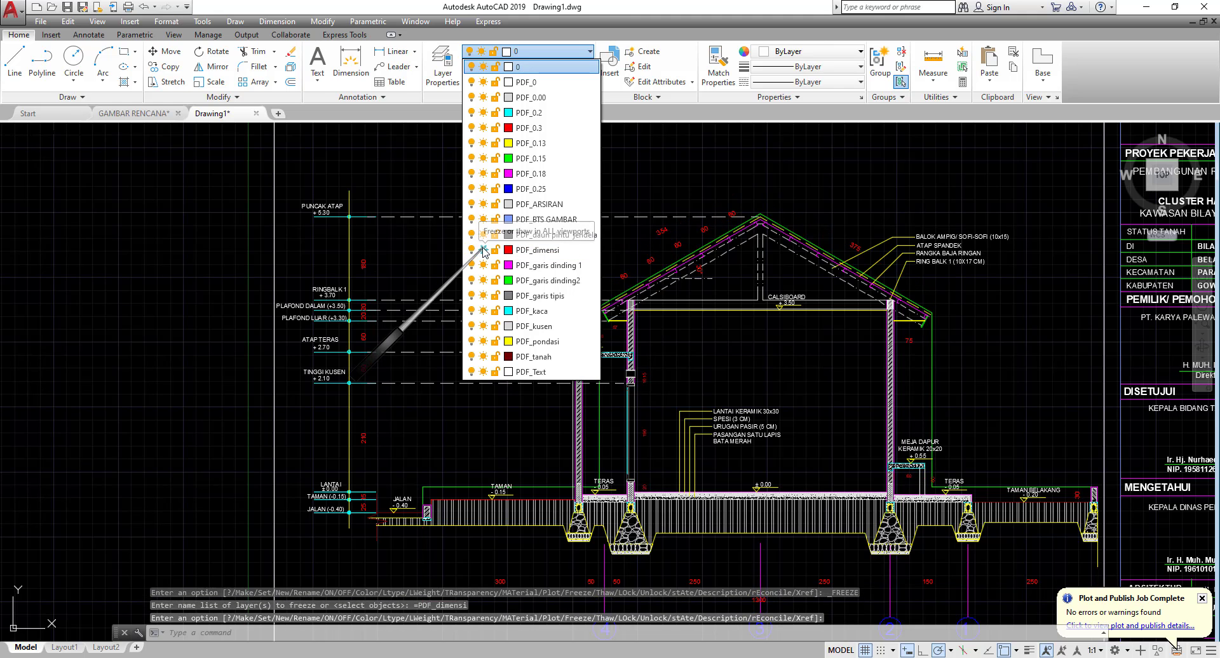
left_click(483, 250)
left_click(443, 407)
Check the layer of the circle around grid number 4, and freeze and thaw its layer, PDF_0.25.
middle_click_drag(559, 483, 532, 319)
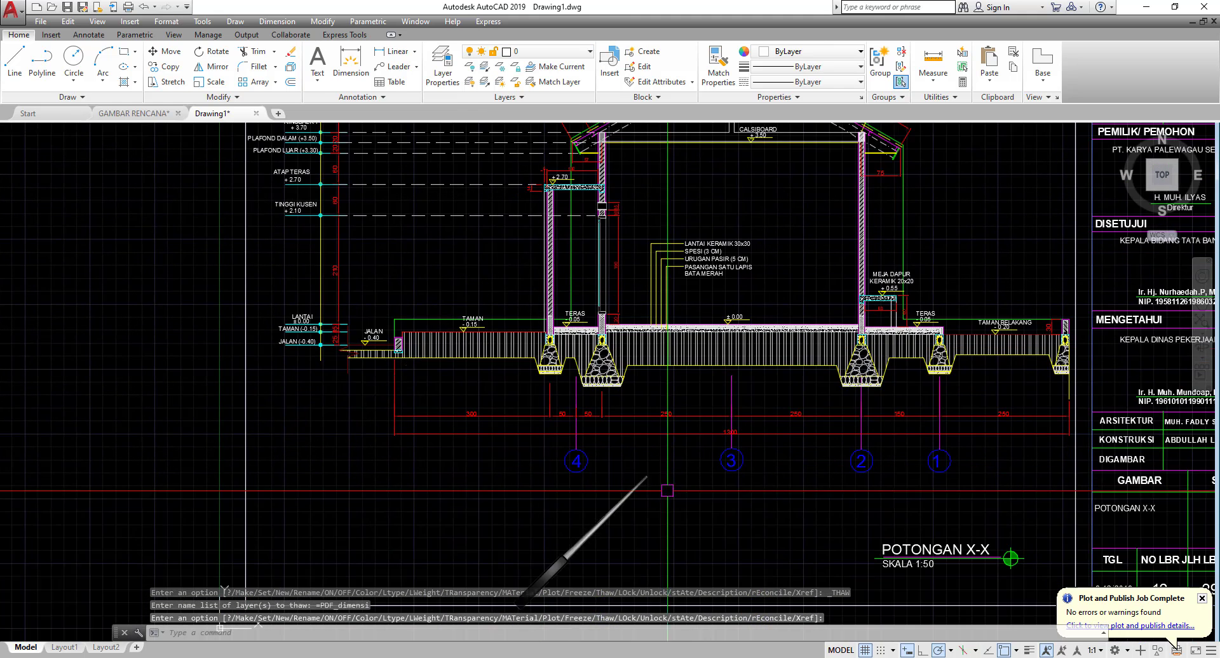
scroll(590, 464, "up", 6)
left_click(556, 418)
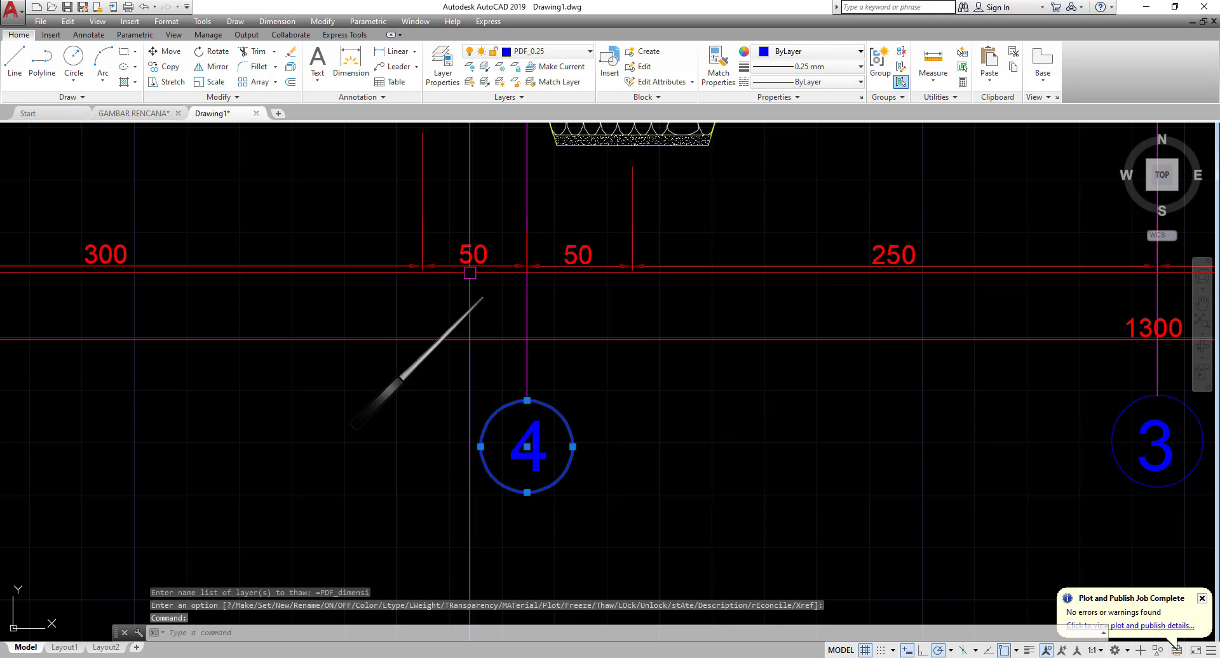
left_click(583, 52)
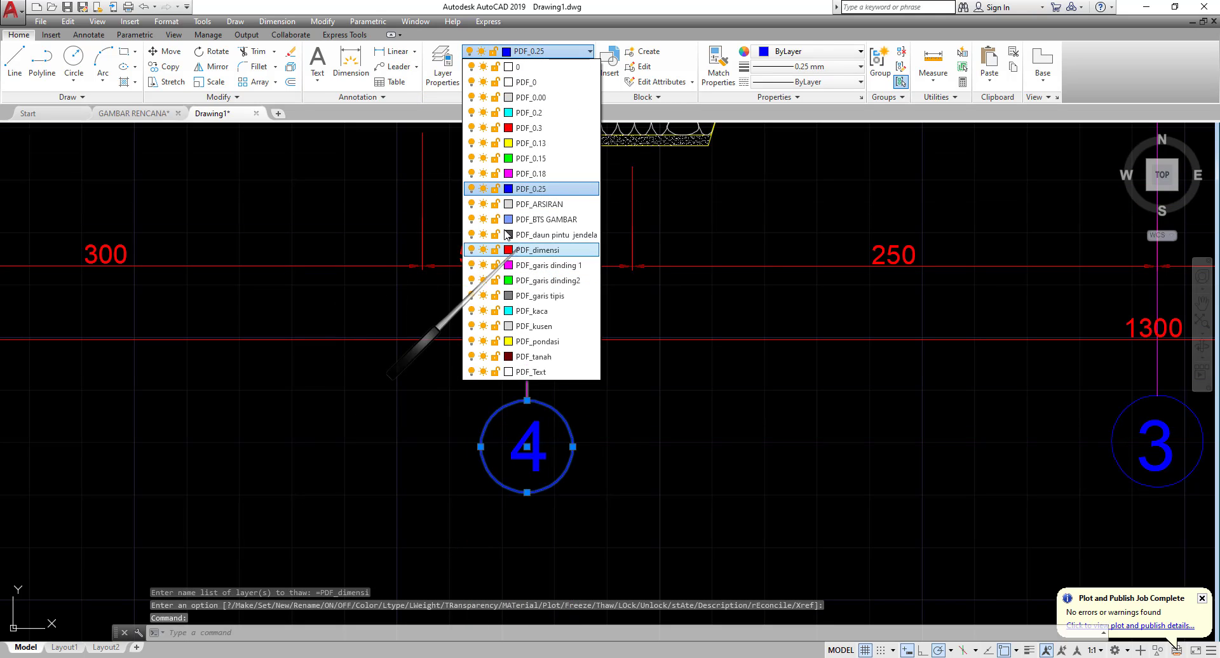
left_click(483, 189)
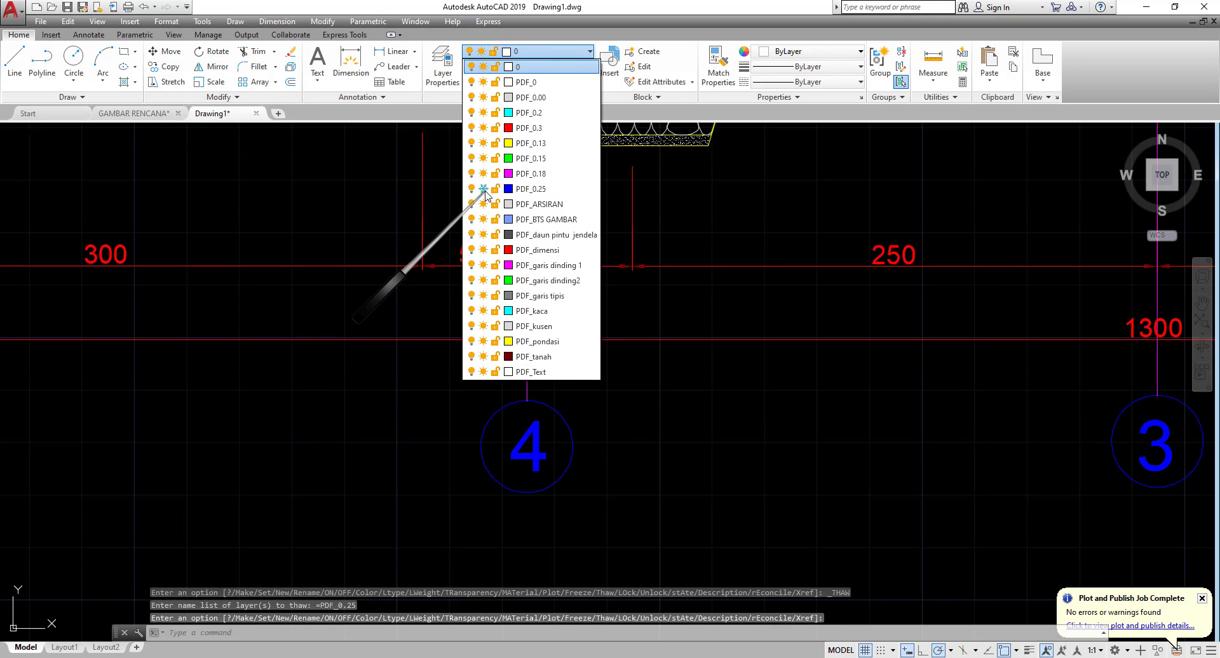
key("Escape")
scroll(572, 457, "down", 8)
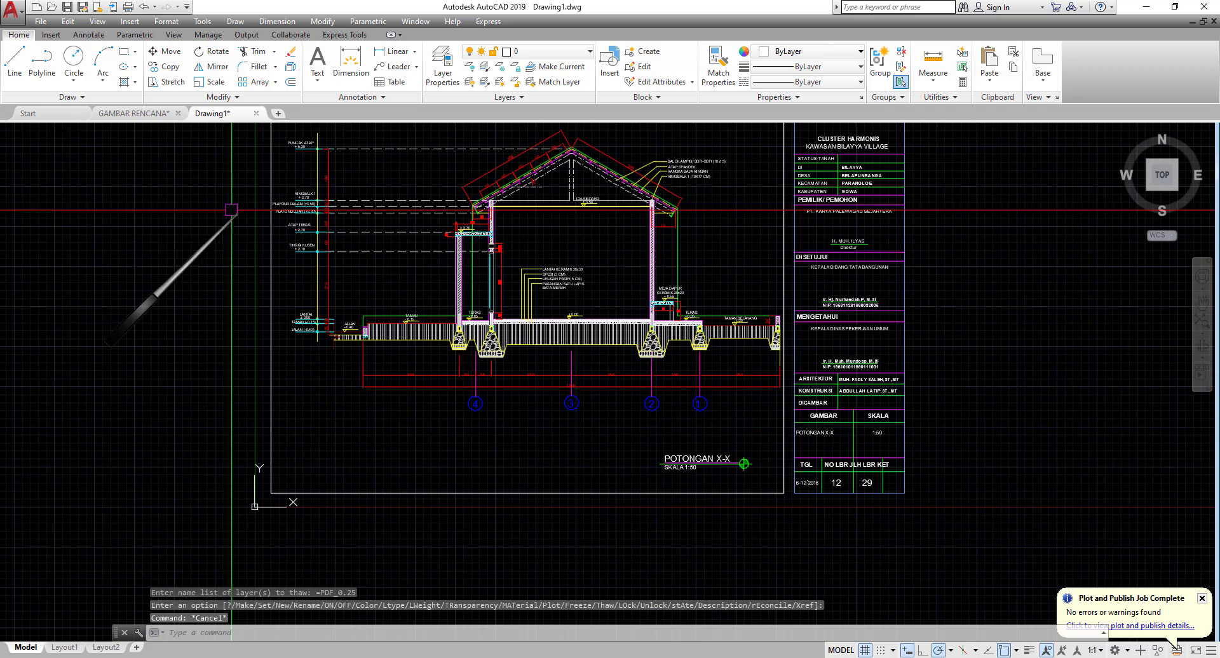
Return to the GAMBAR RENCANA drawing and open the plot settings of its potongan layout, keeping the page setup at None.
left_click(137, 113)
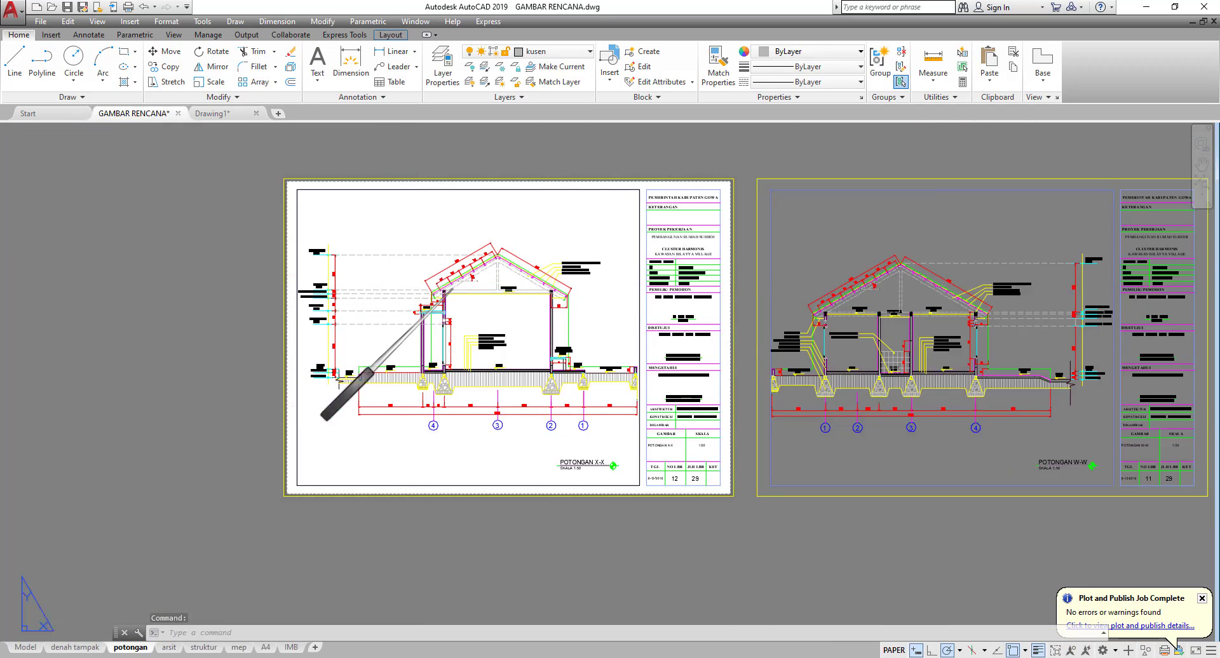
middle_click_drag(453, 288, 493, 282)
middle_click_drag(284, 311, 255, 320)
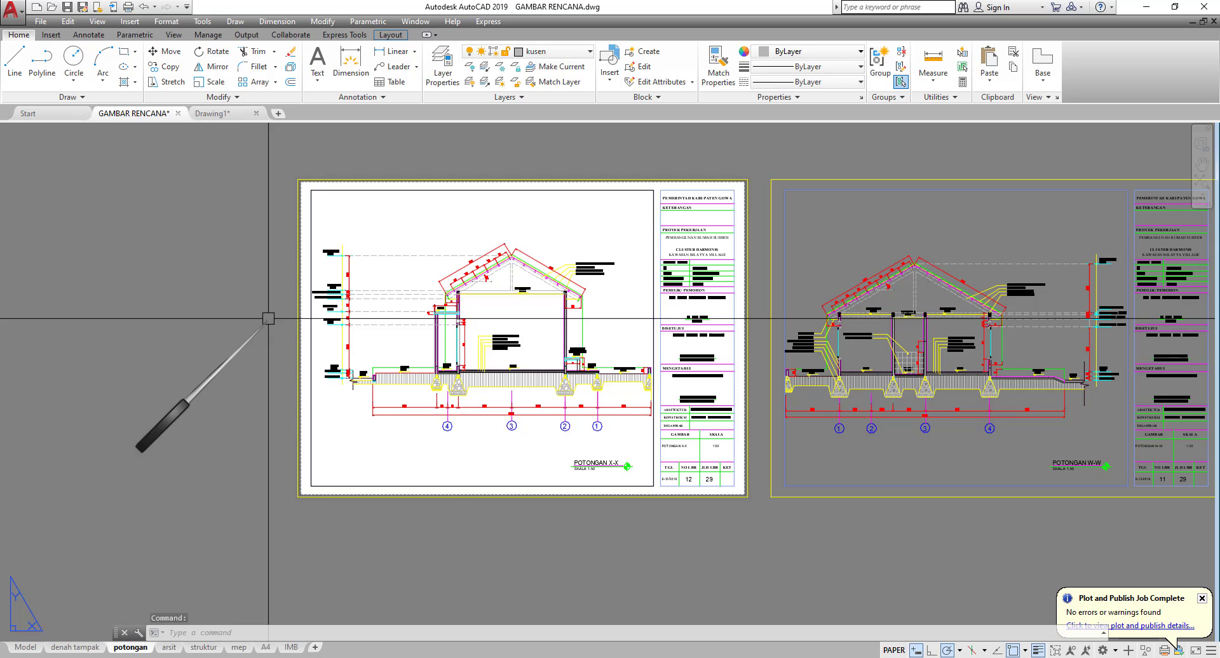
key("ctrl+p")
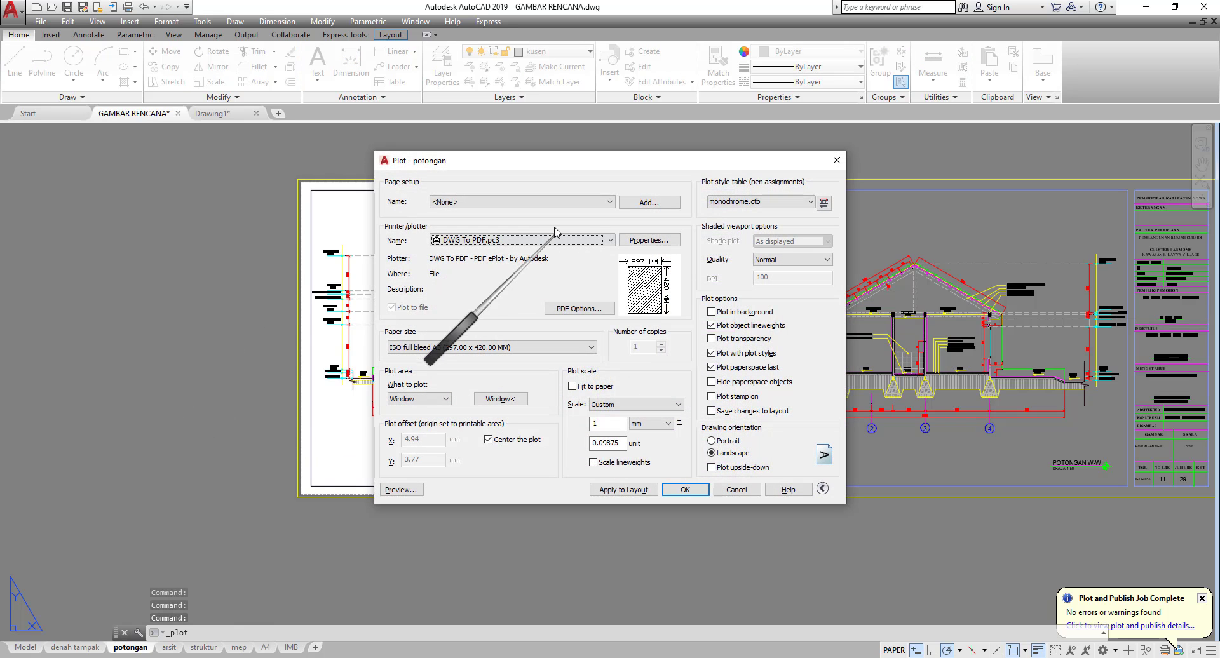
left_click(493, 203)
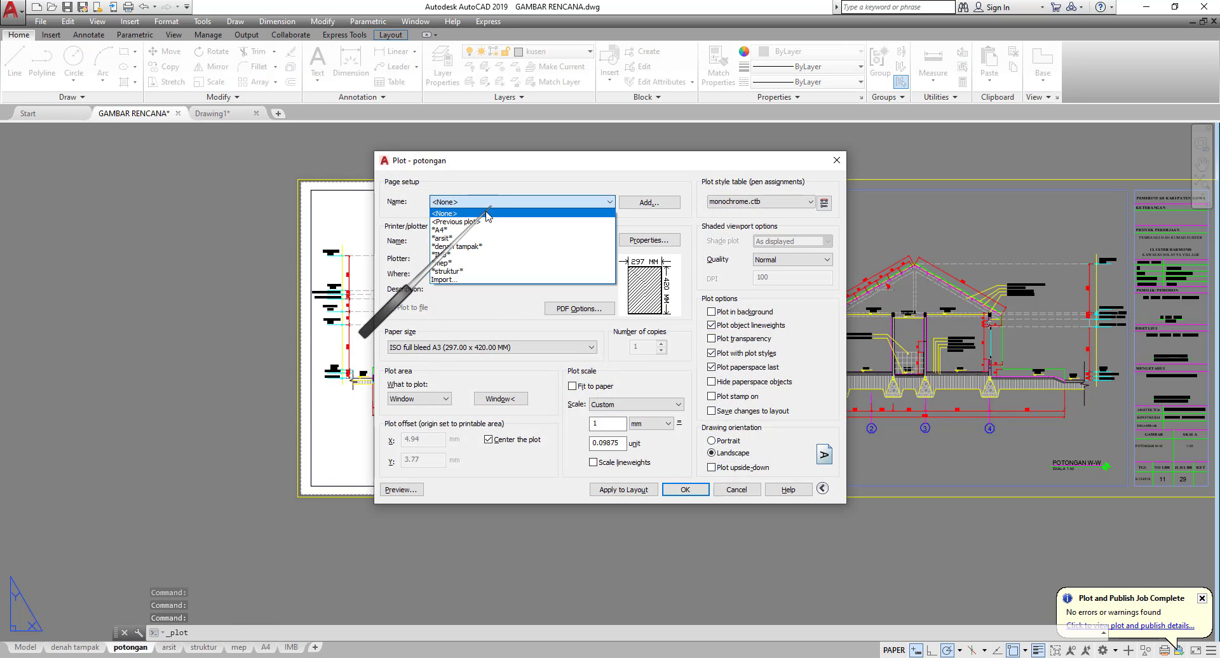
left_click(487, 214)
Set the PDF options to include layer information and accept the printer configuration change.
left_click(574, 311)
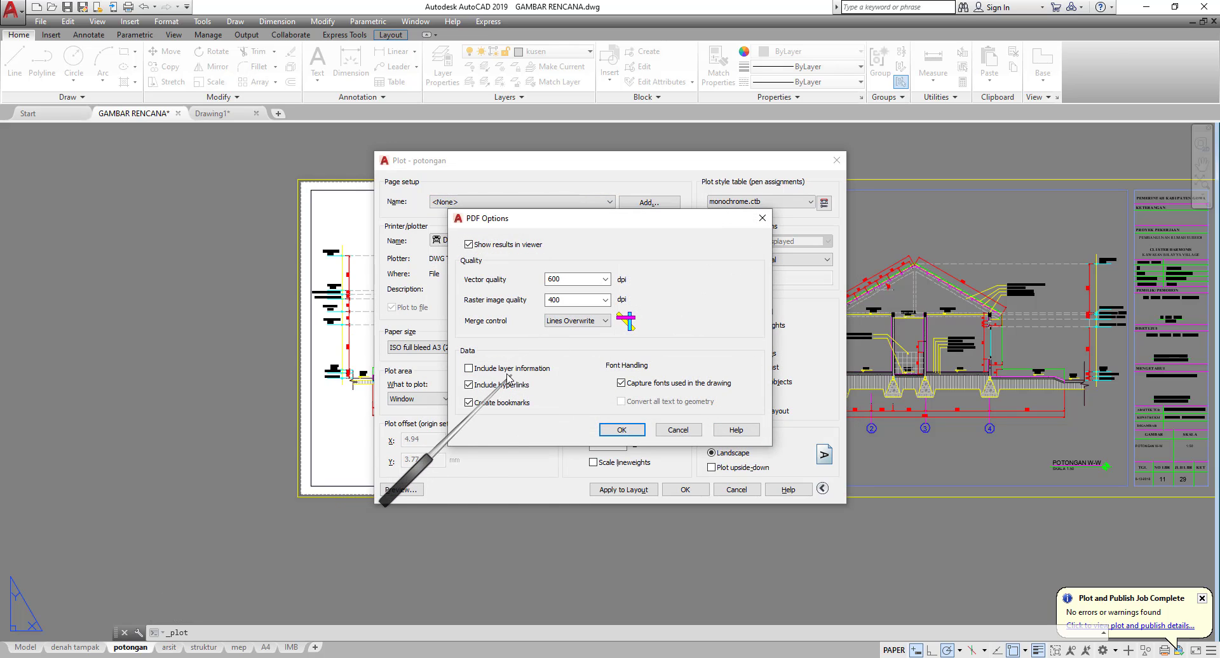
left_click(622, 430)
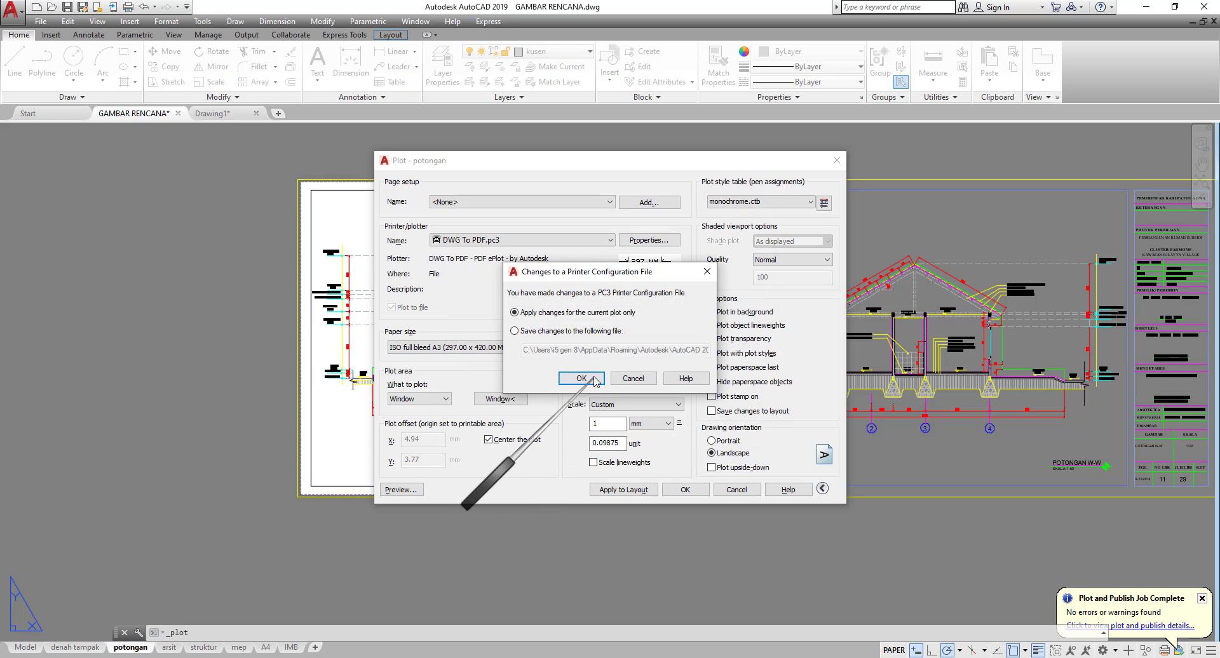
left_click(536, 332)
left_click(581, 379)
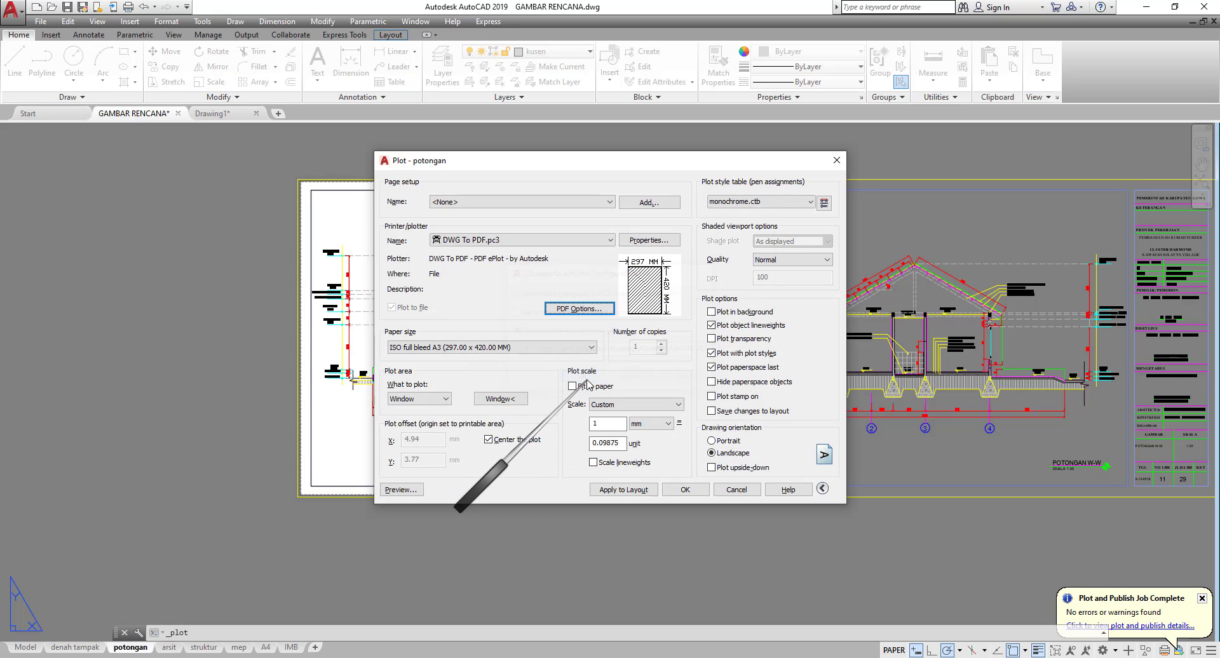
Preview the potongan layout plot, close the preview and set the plot style table to None.
left_click(400, 490)
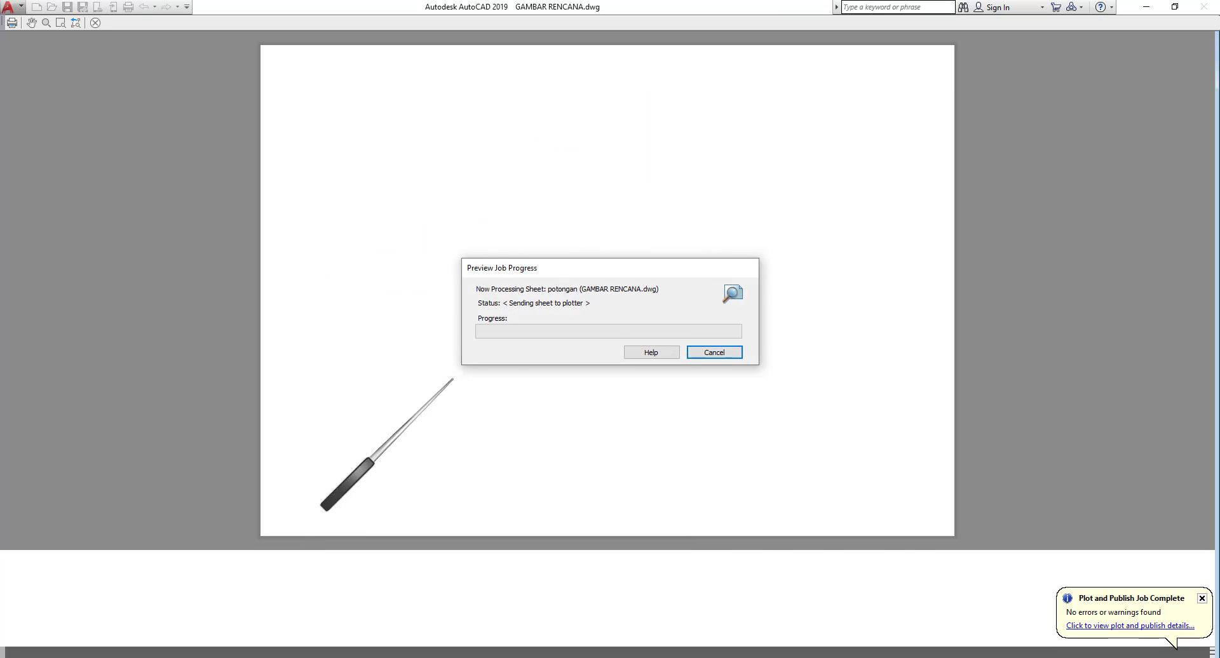
left_click(96, 24)
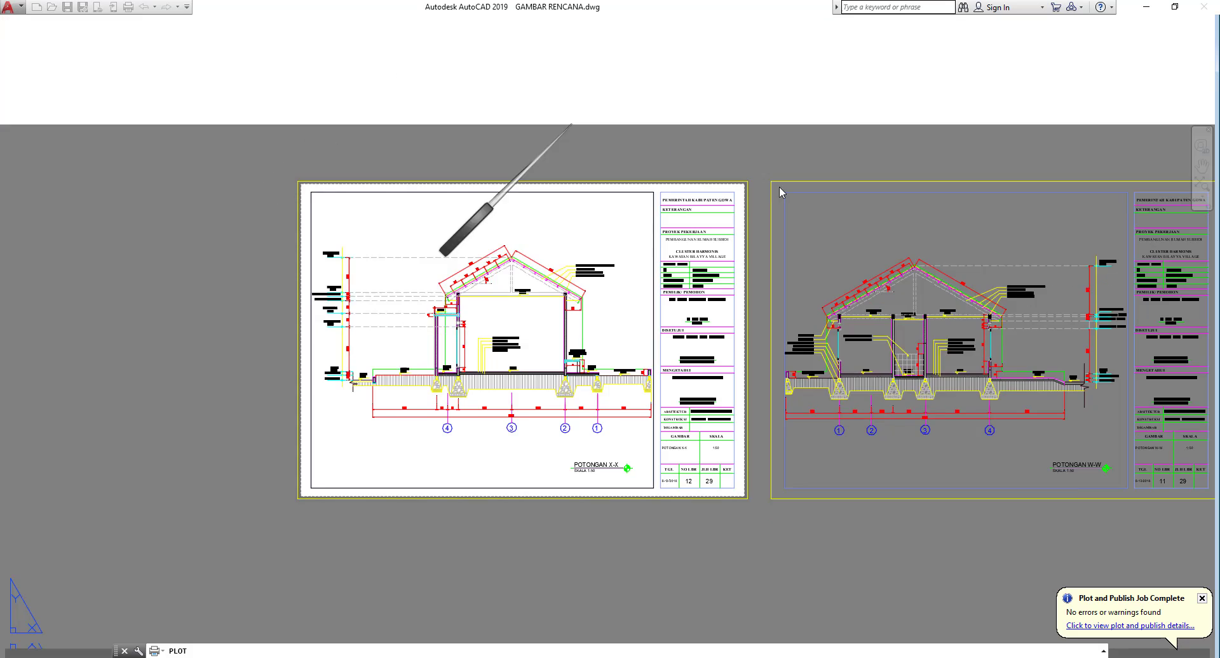
left_click(810, 203)
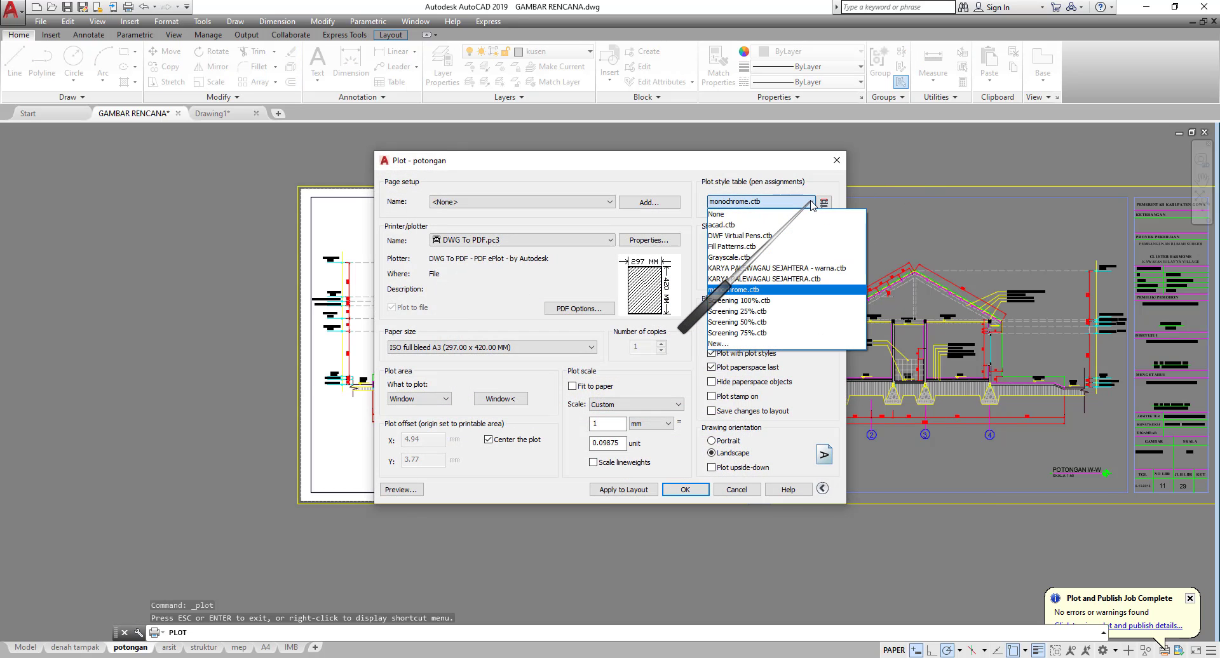
left_click(747, 218)
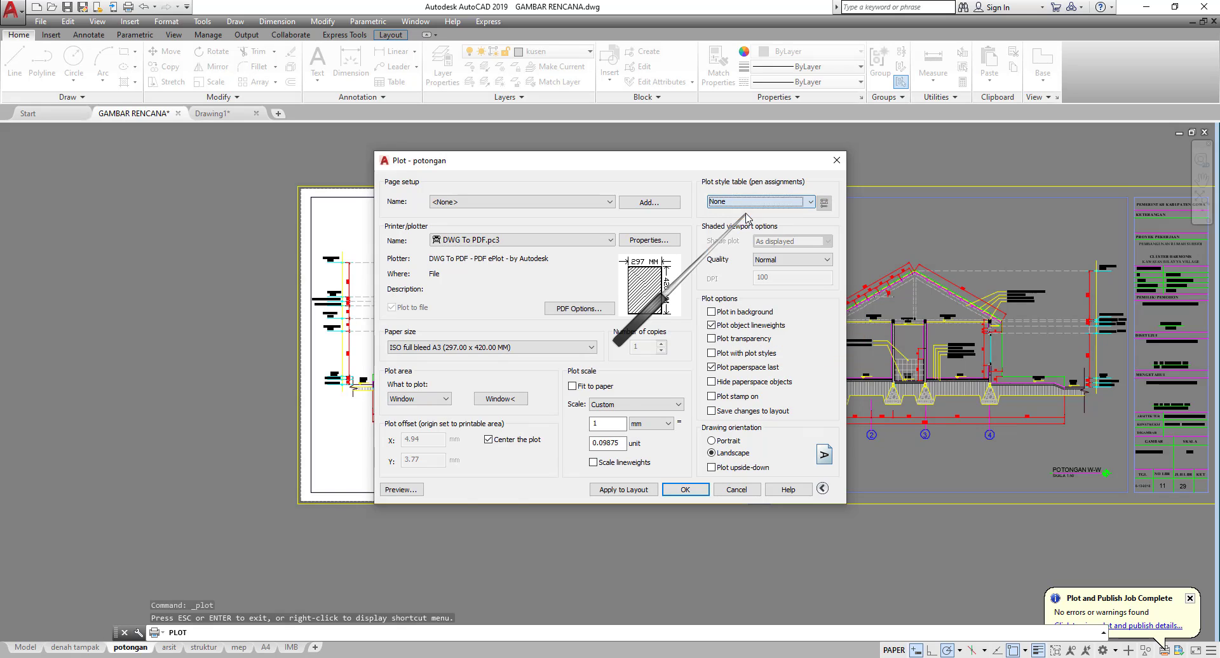
Preview the plot again and plot it to a PDF file named gambar potongan xx.
left_click(400, 490)
right_click(468, 214)
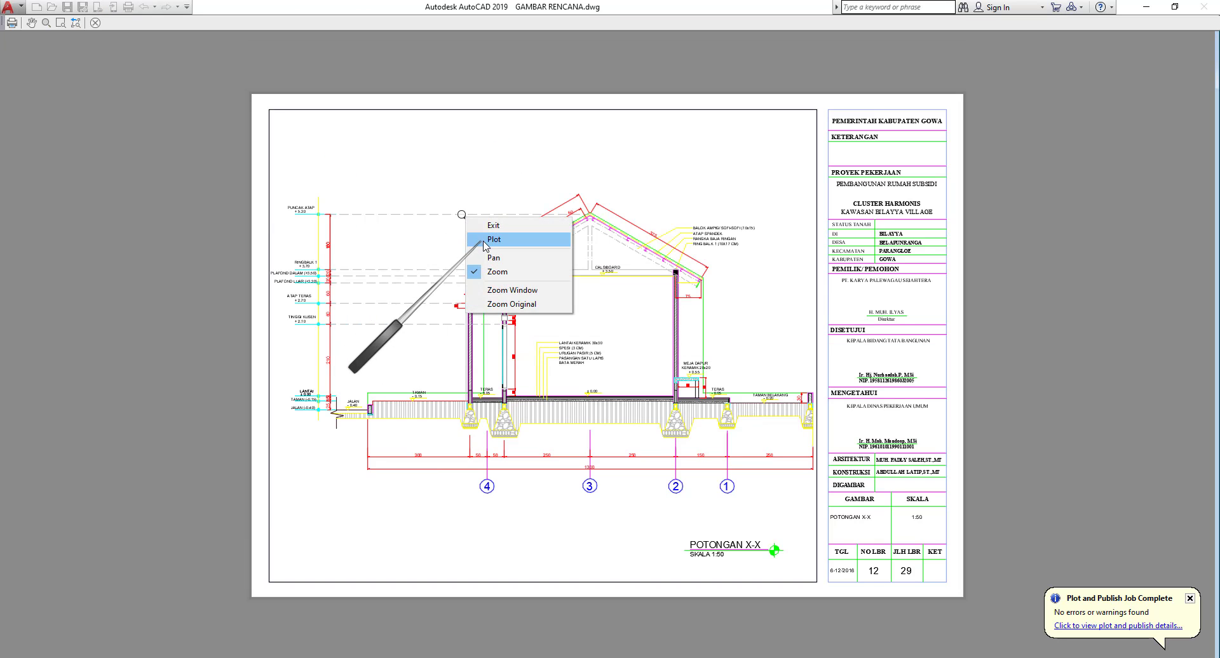
left_click(493, 240)
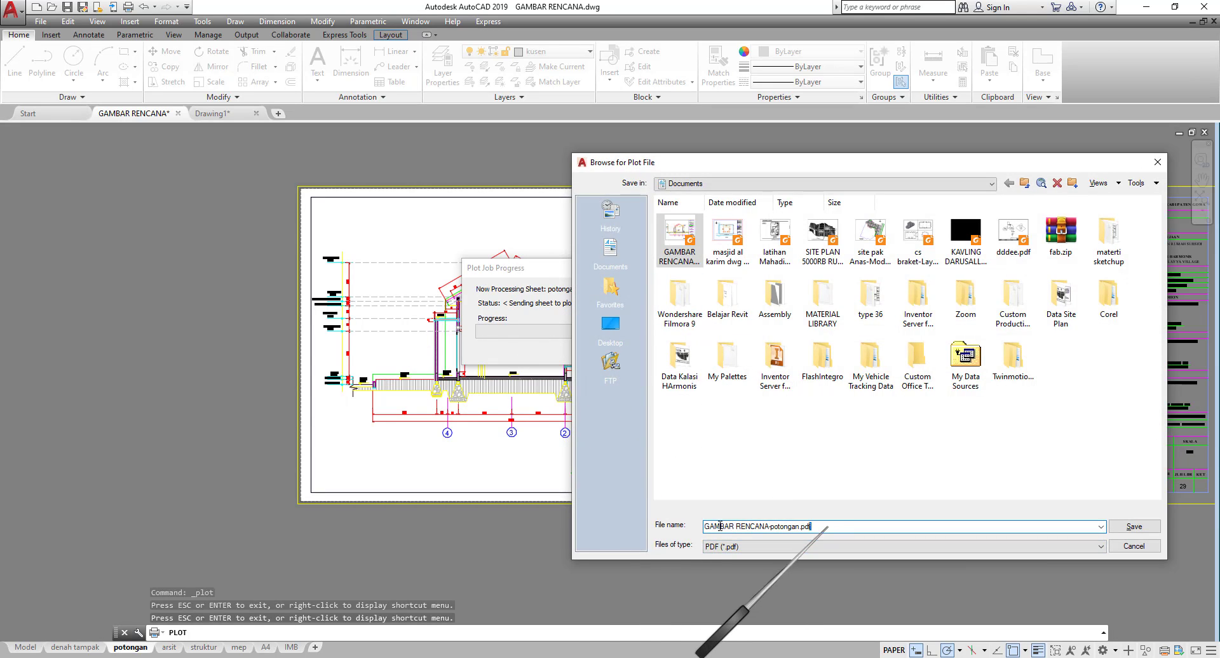
type("gamba")
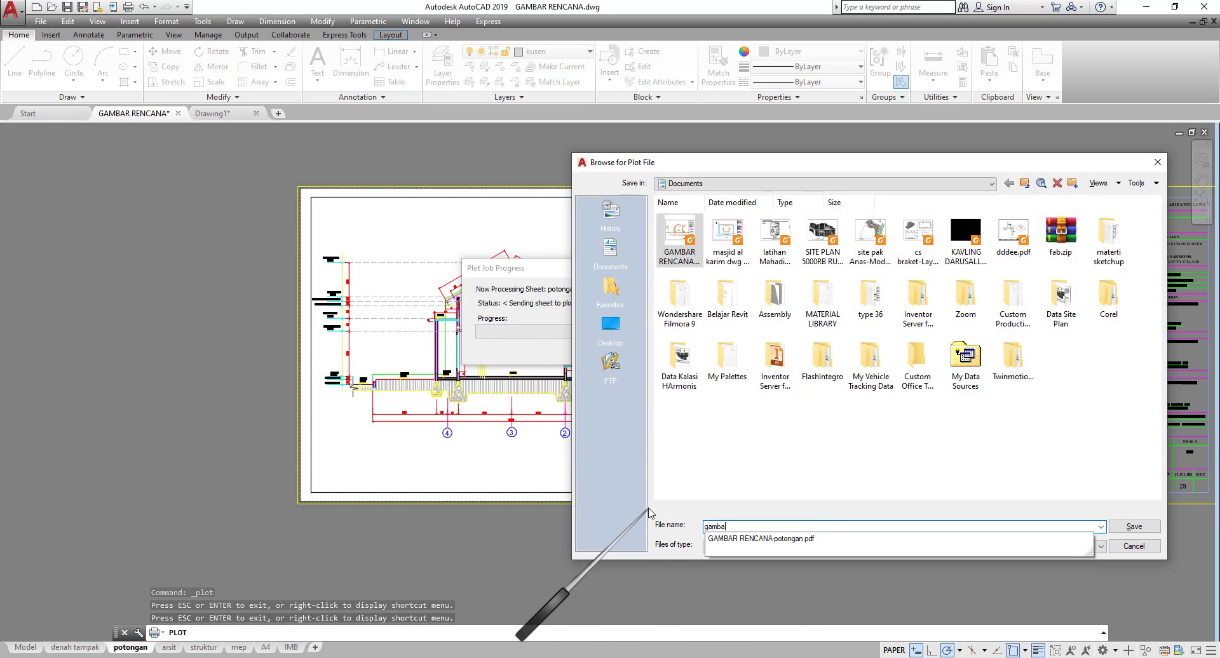
type("r potongan xx")
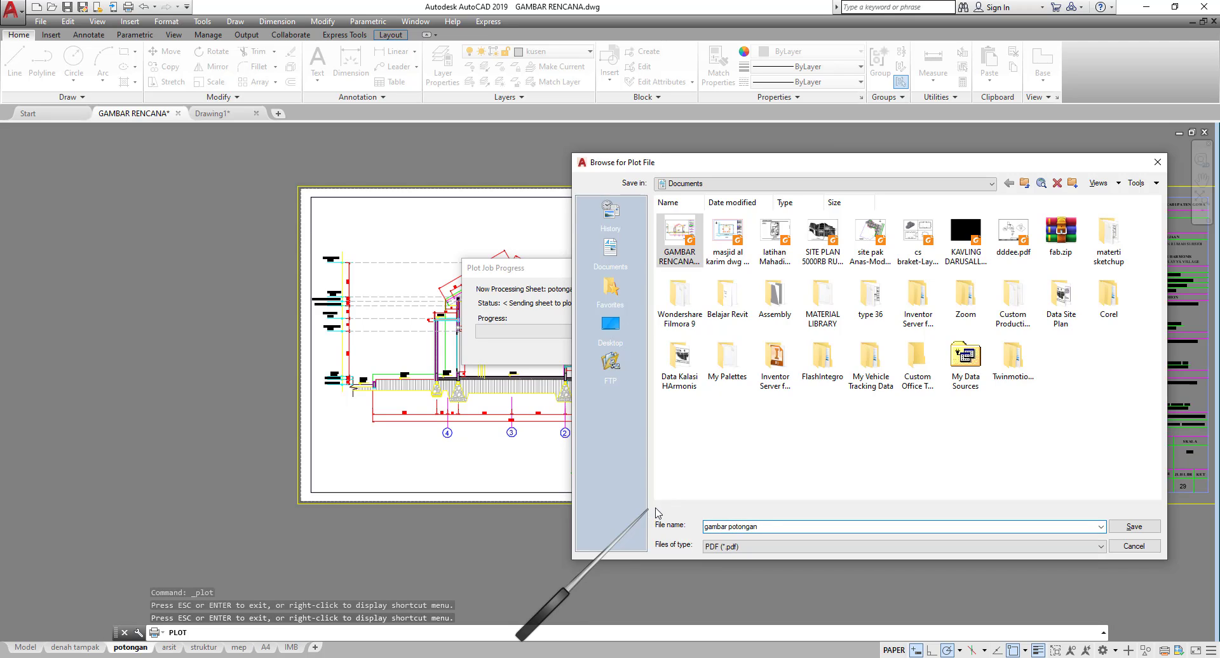
left_click(1134, 527)
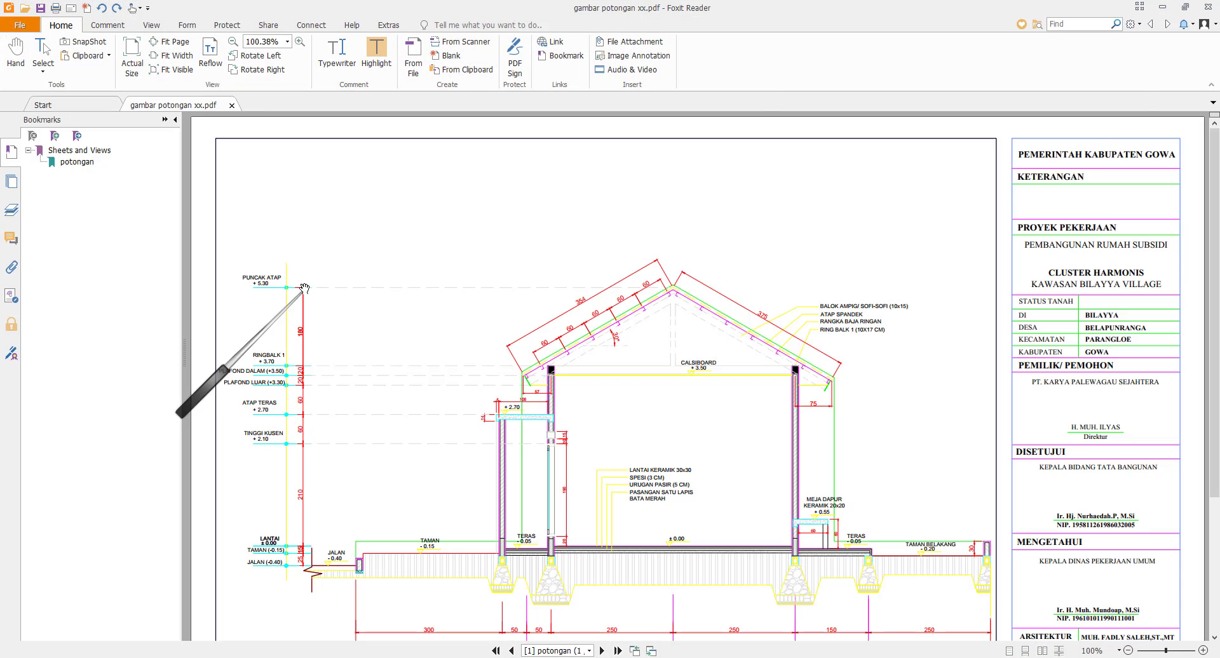
Check the layer list of gambar potongan xx.pdf in Foxit Reader and close the file.
left_click(11, 214)
left_click(10, 215)
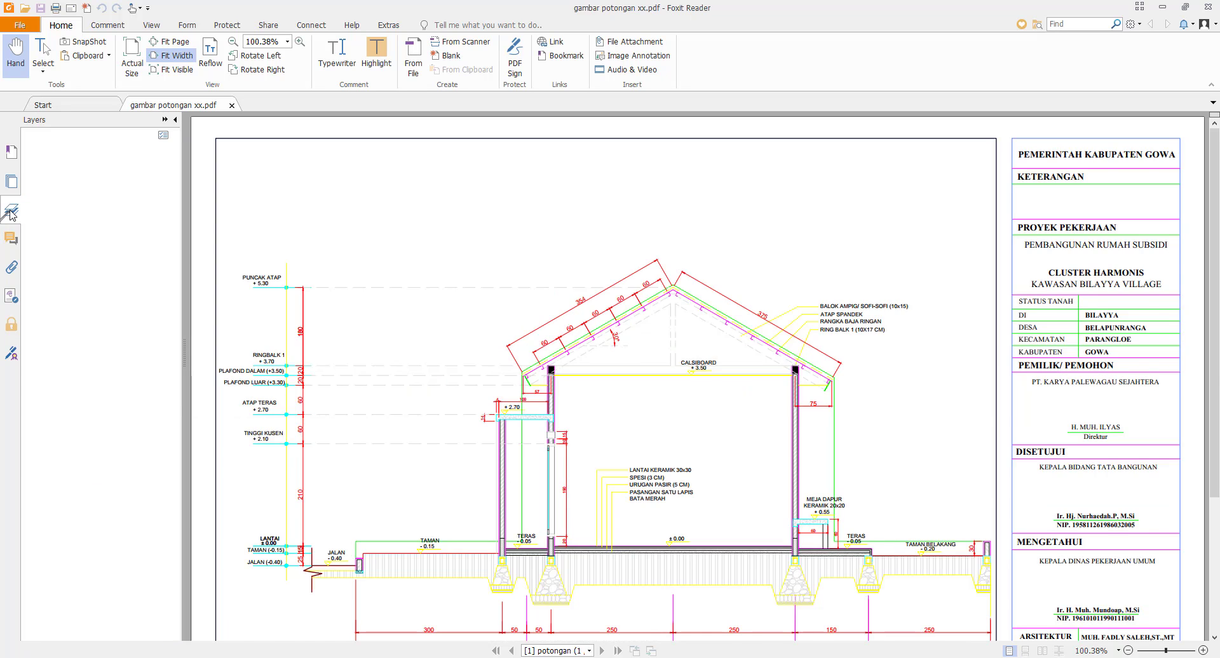
left_click(10, 215)
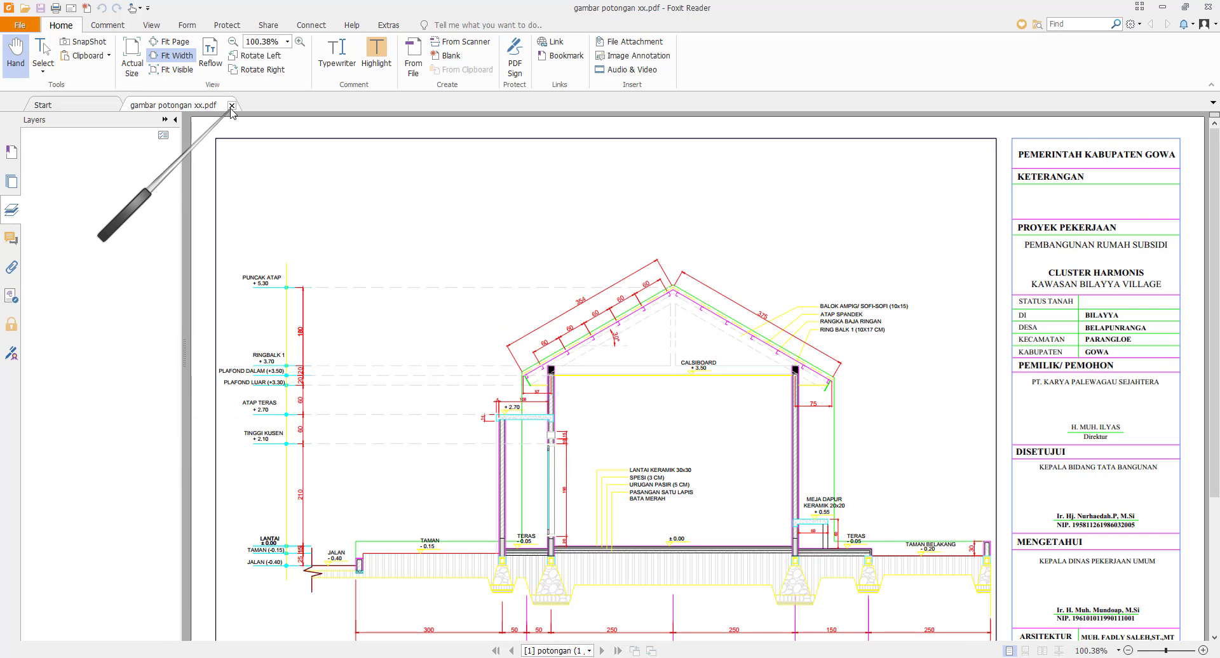
left_click(232, 105)
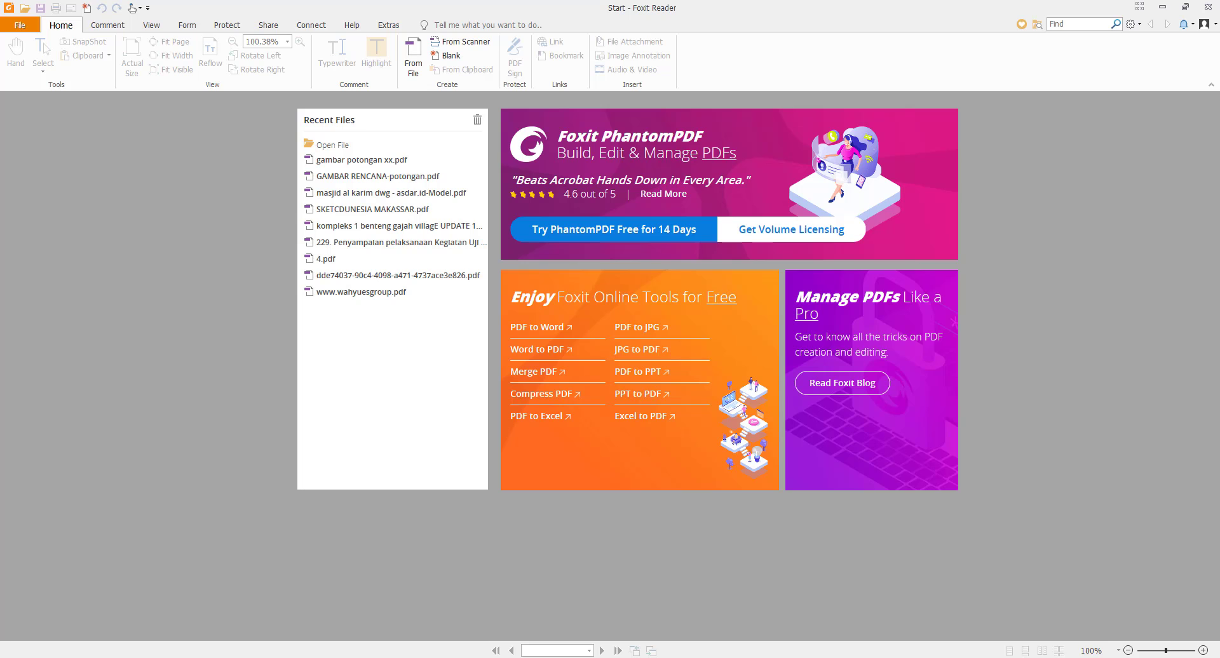
Switch back to AutoCAD's Drawing1 and start a new blank drawing.
left_click(700, 657)
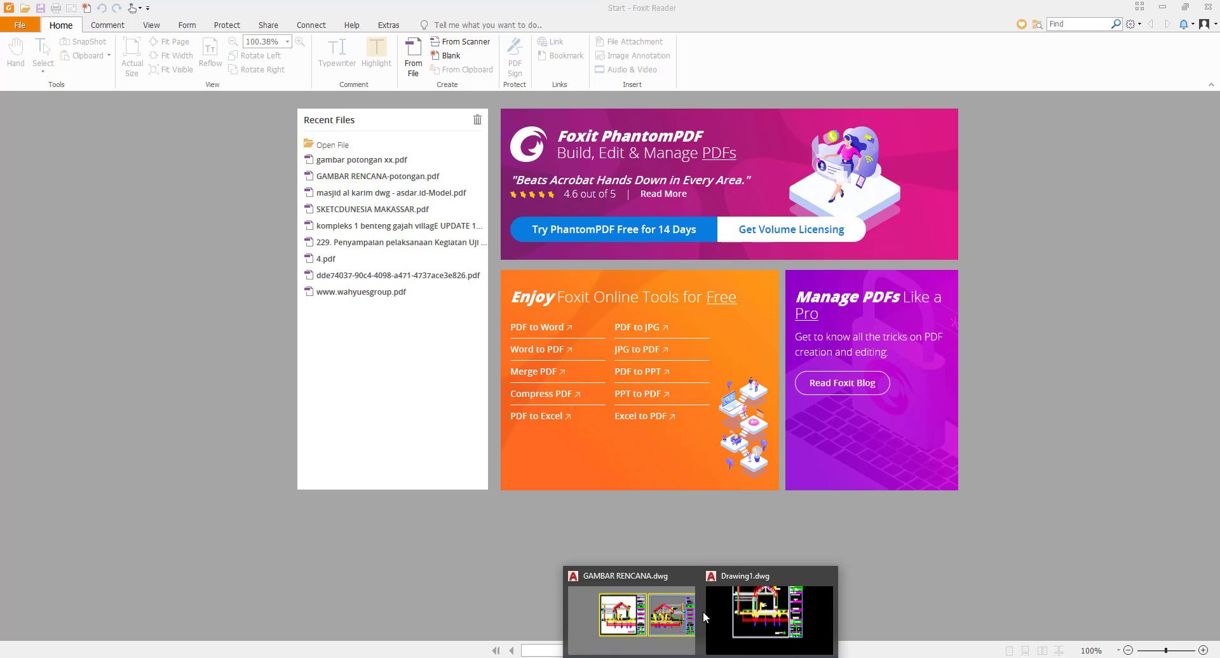
left_click(758, 609)
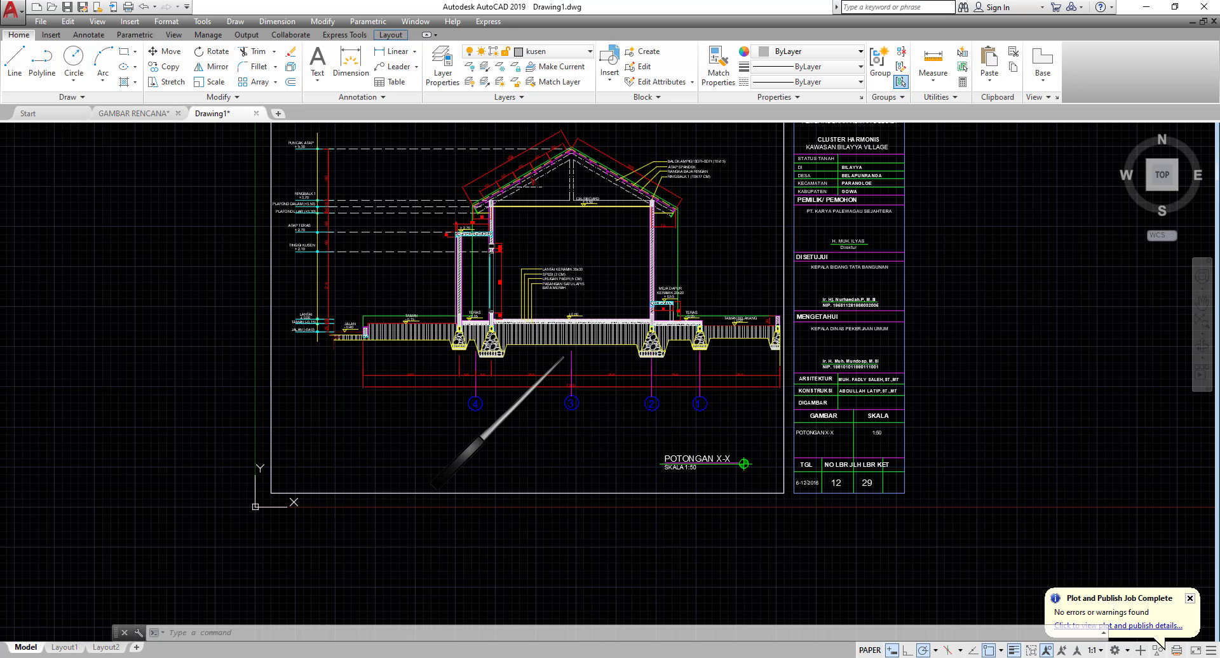
left_click(278, 113)
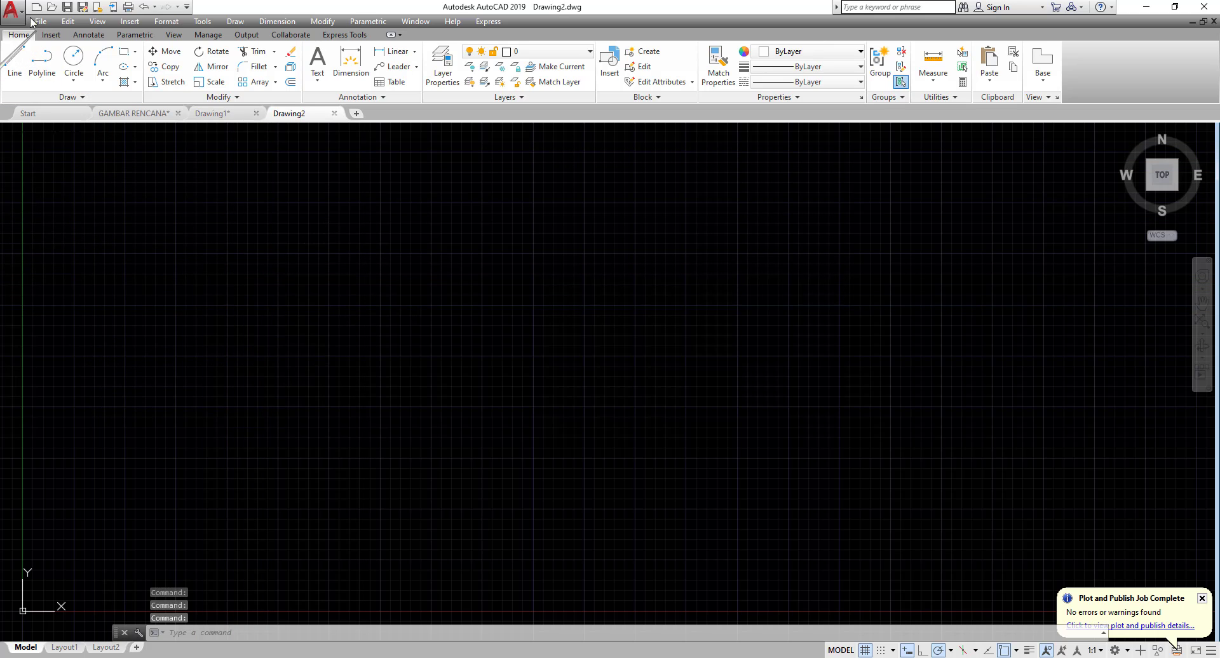
Import gambar potongan xx.pdf from Documents into the new drawing at scale 1, using the PDF layers.
left_click(12, 9)
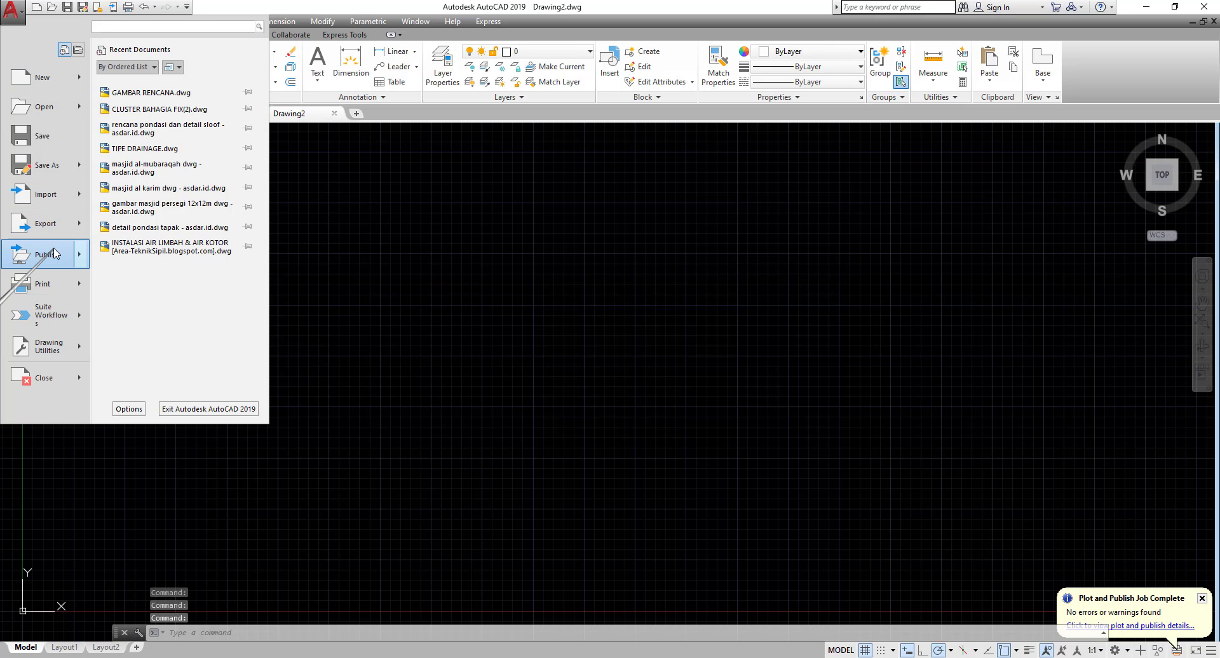
mouse_move(53, 200)
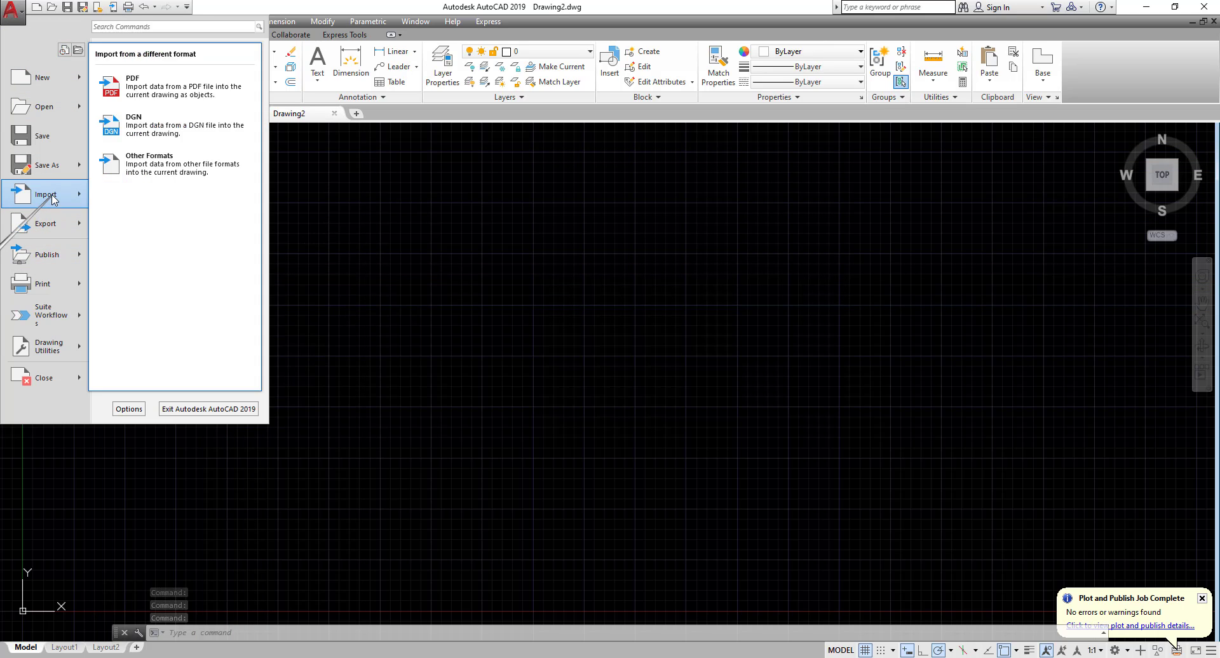
left_click(131, 101)
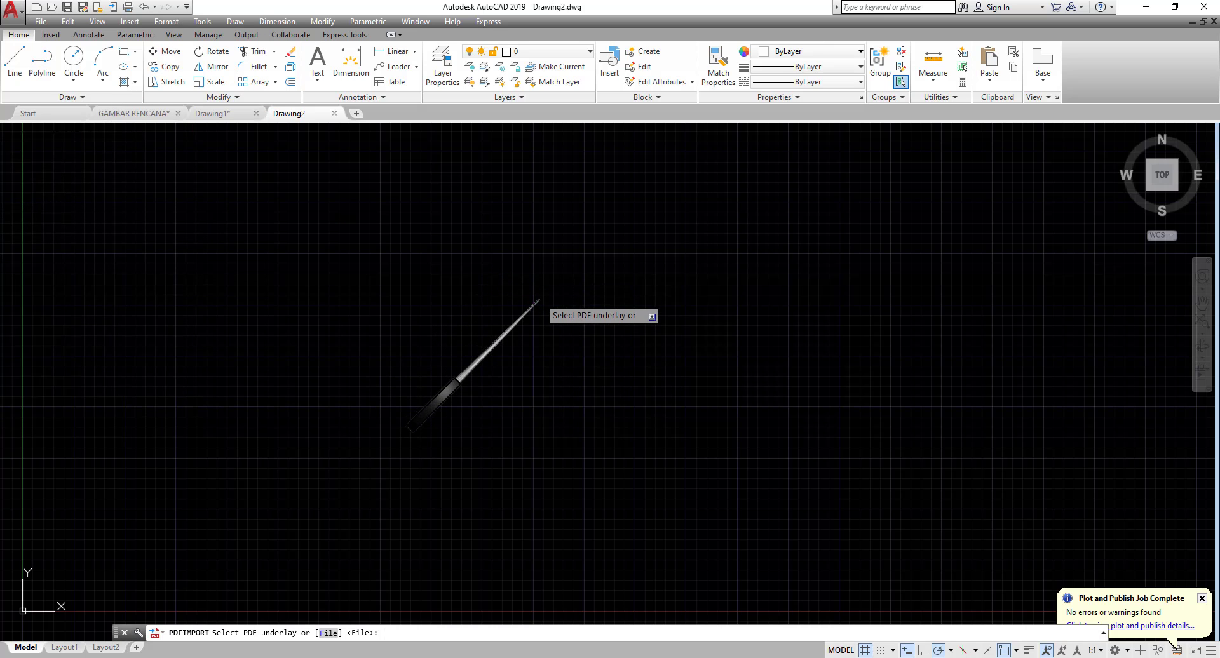
key("Return")
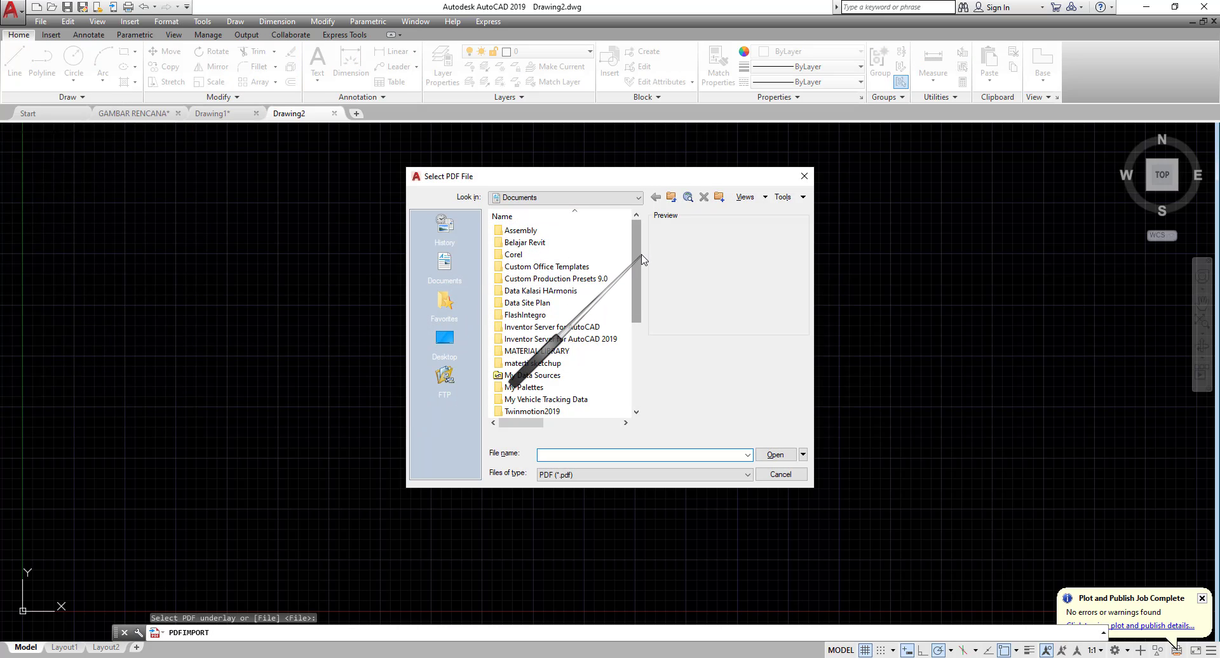
left_click_drag(638, 272, 643, 385)
left_click(562, 340)
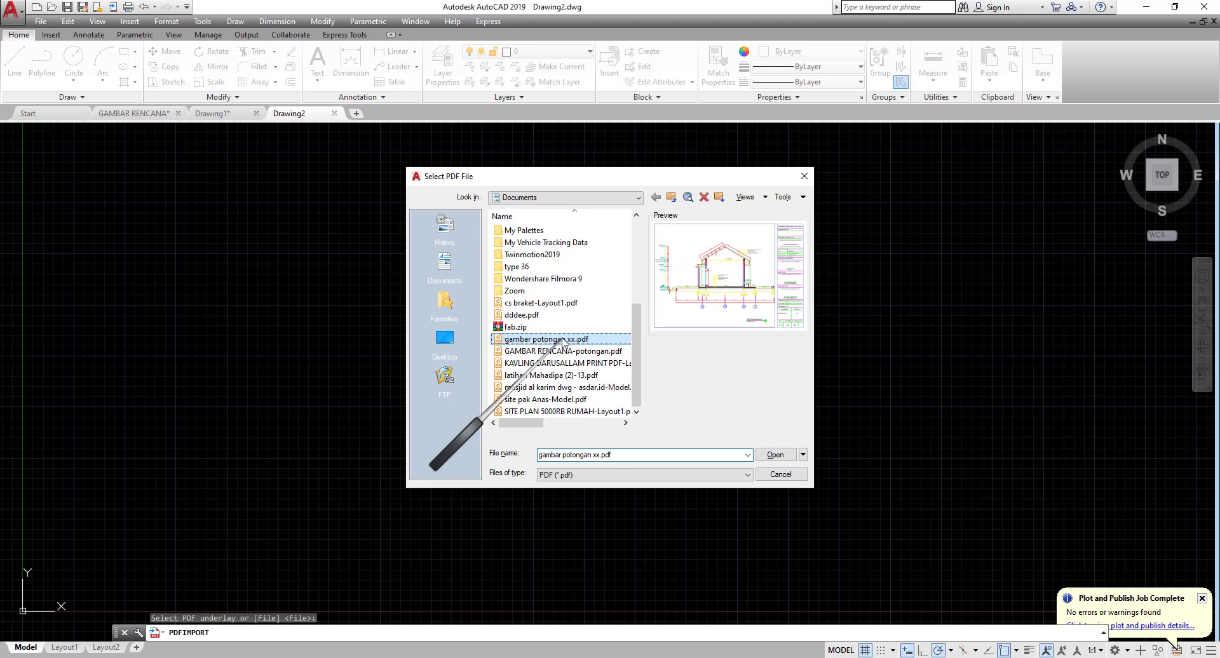
left_click(775, 455)
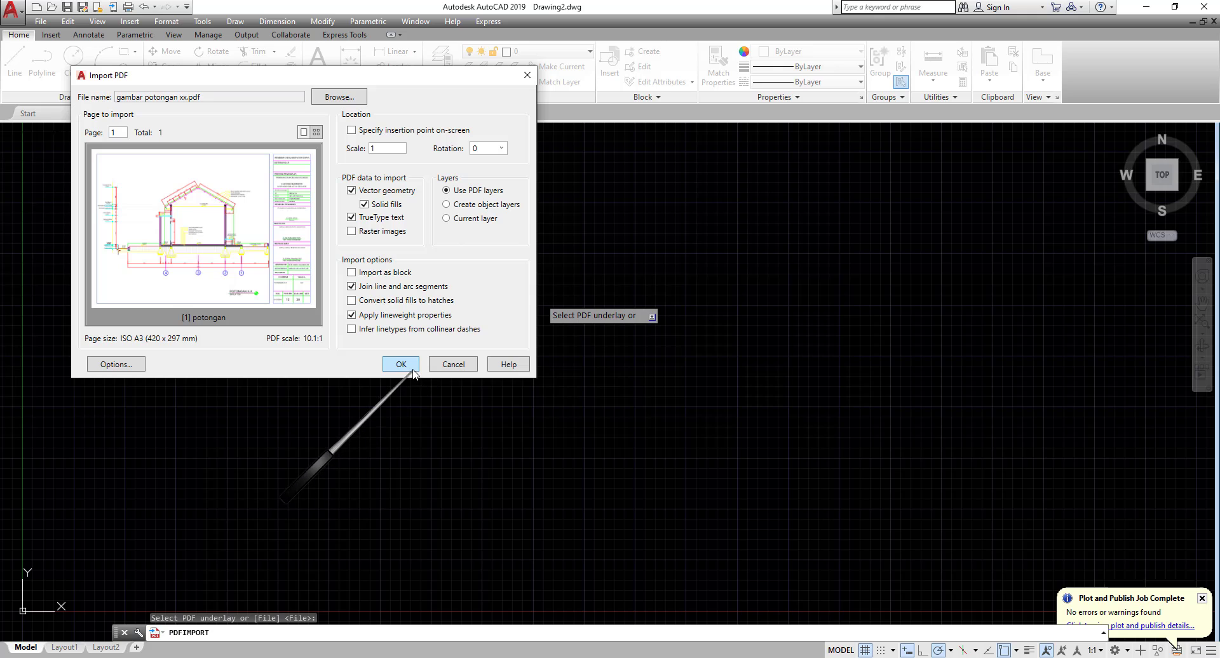
left_click(401, 364)
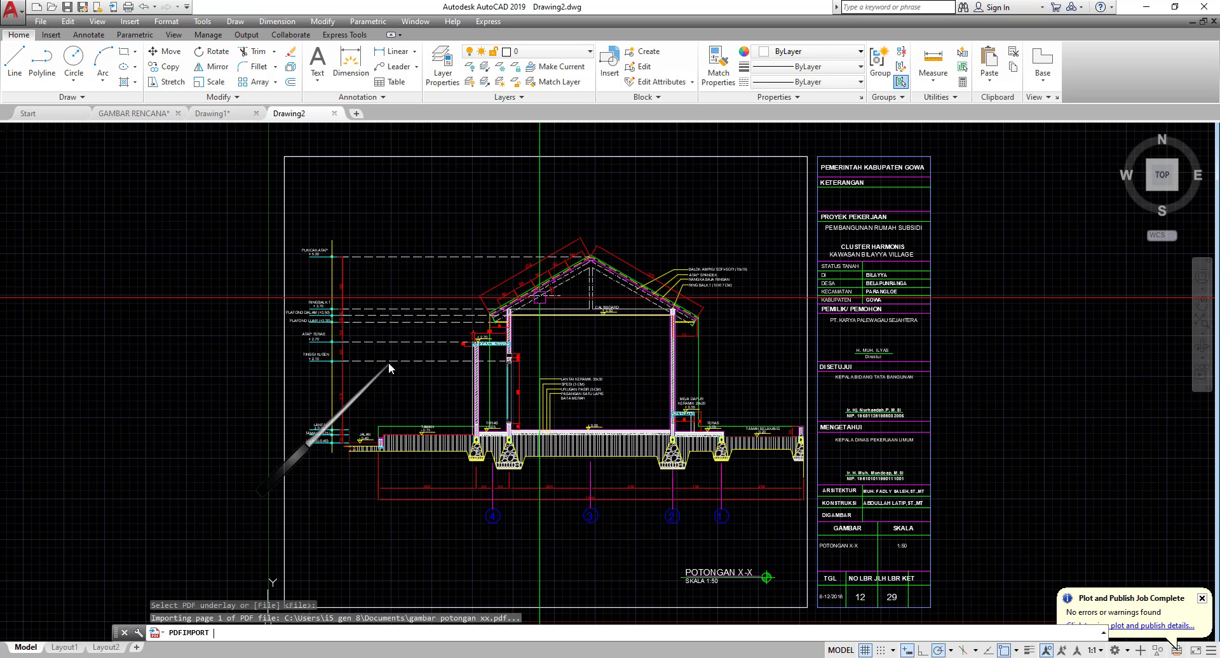
Check the layer list of the newly imported Drawing2.
left_click(481, 222)
left_click(435, 210)
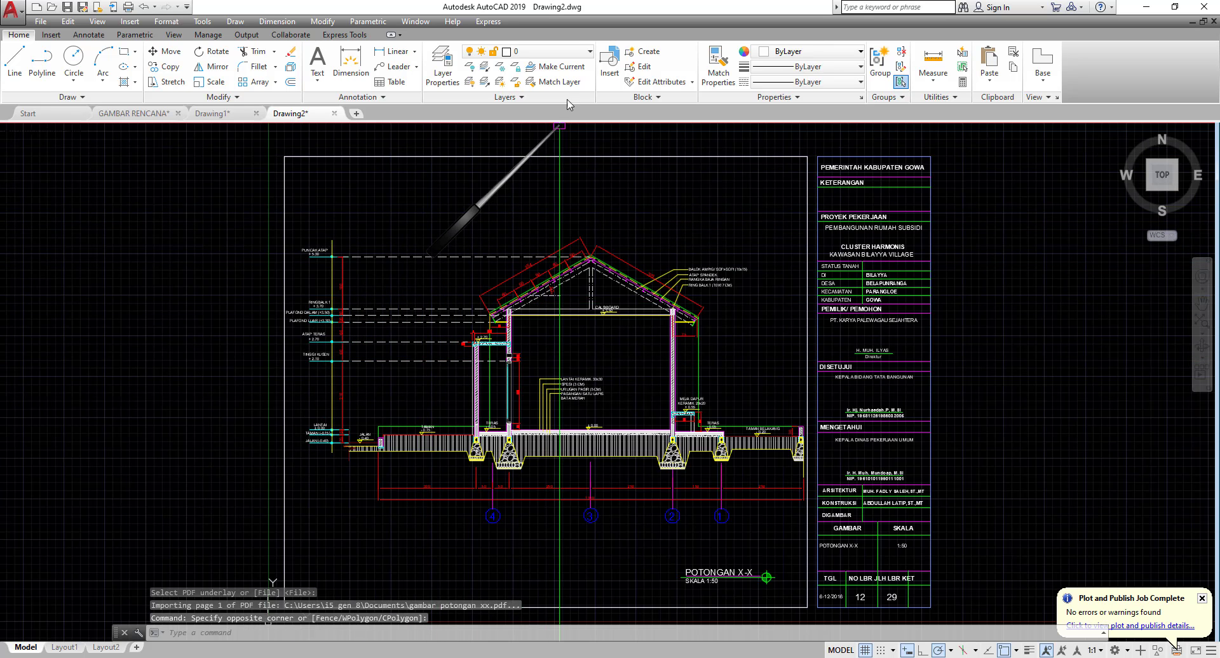
left_click(547, 52)
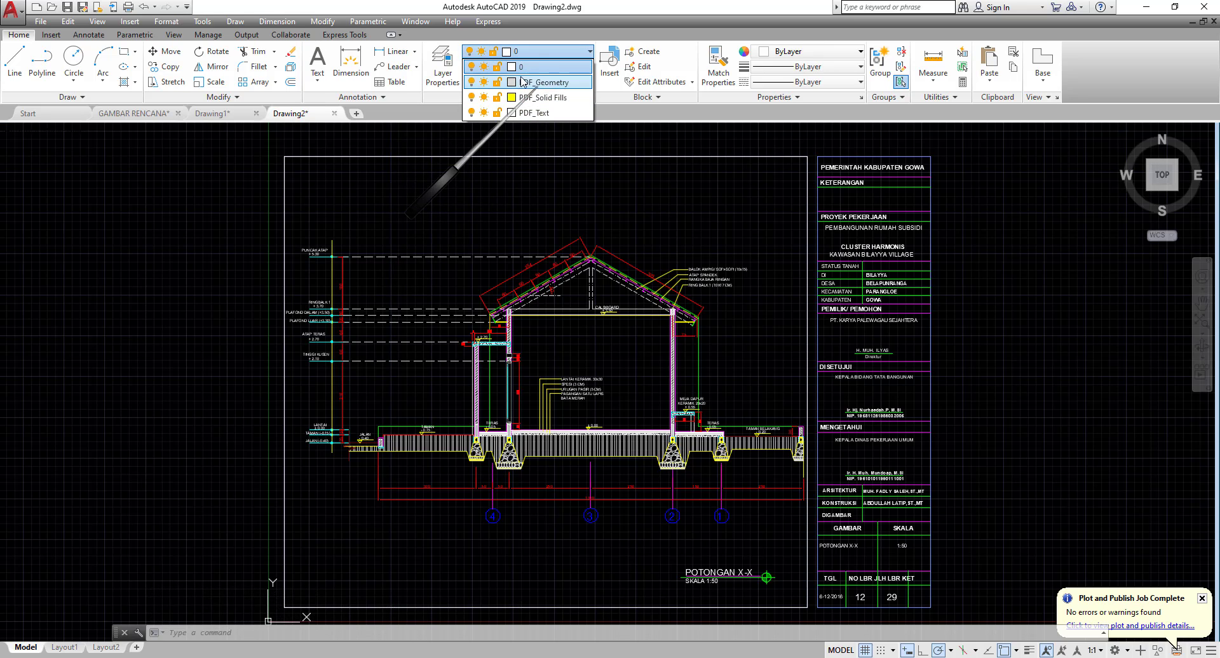
left_click(366, 186)
Switch to Drawing1 and review its layer list for comparison.
left_click(214, 115)
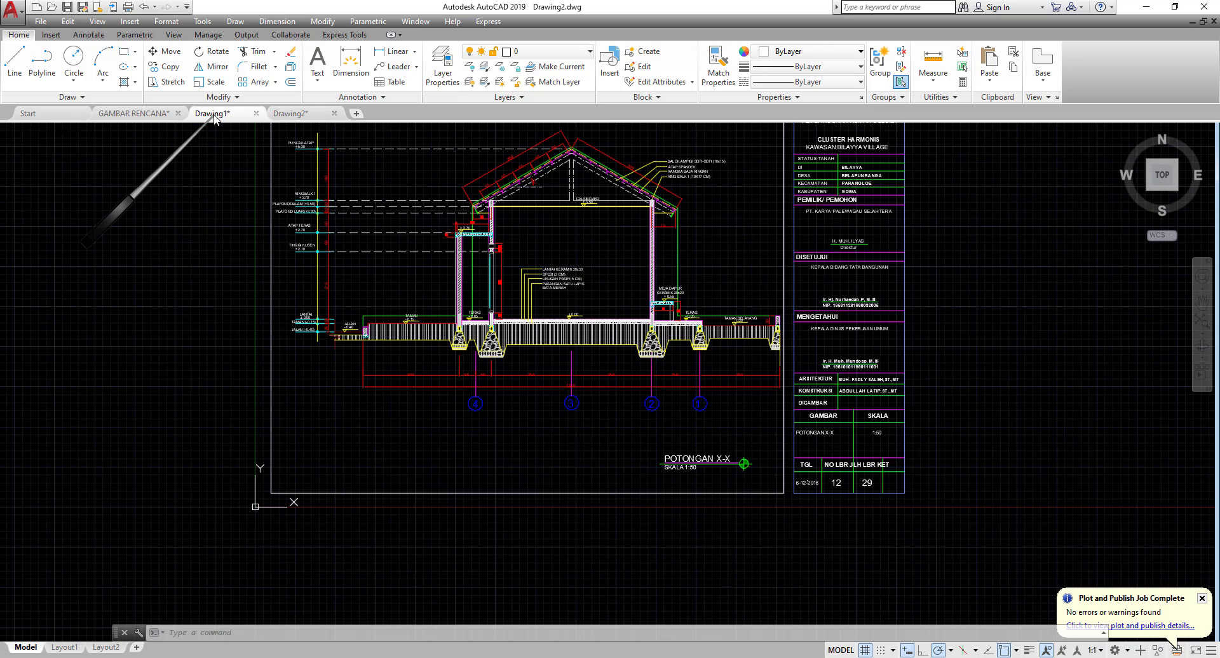
left_click(575, 52)
left_click(502, 385)
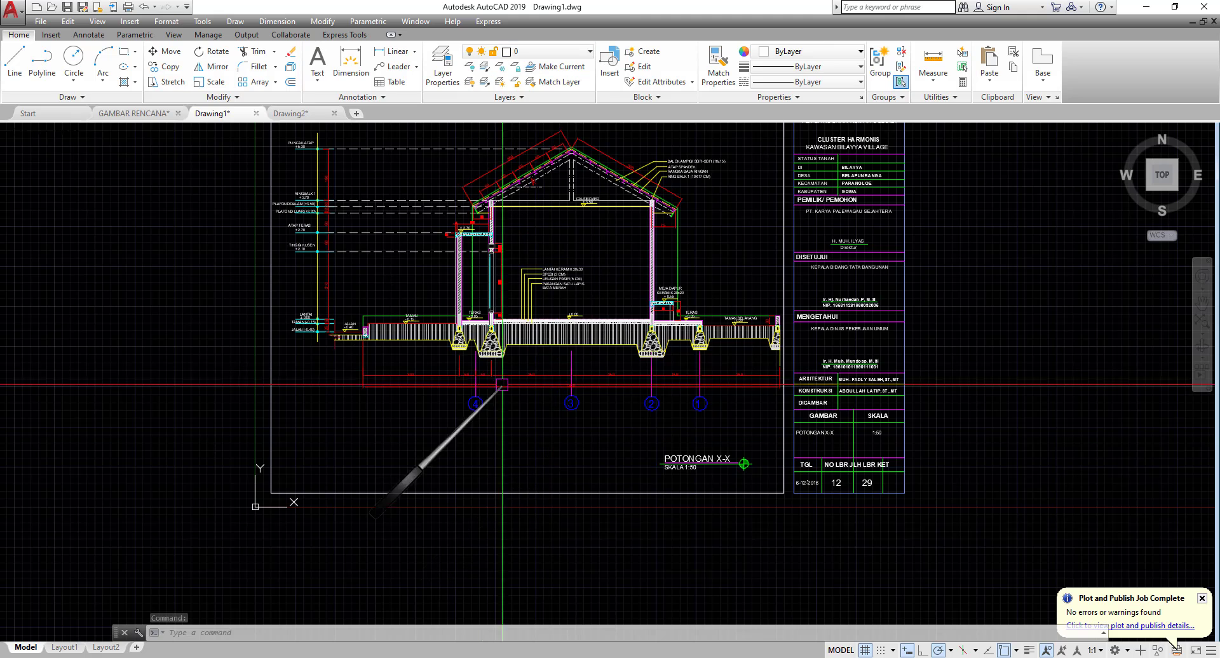
Return to Drawing2 and check the layer of the red dimension line above the left roof slope.
left_click(299, 114)
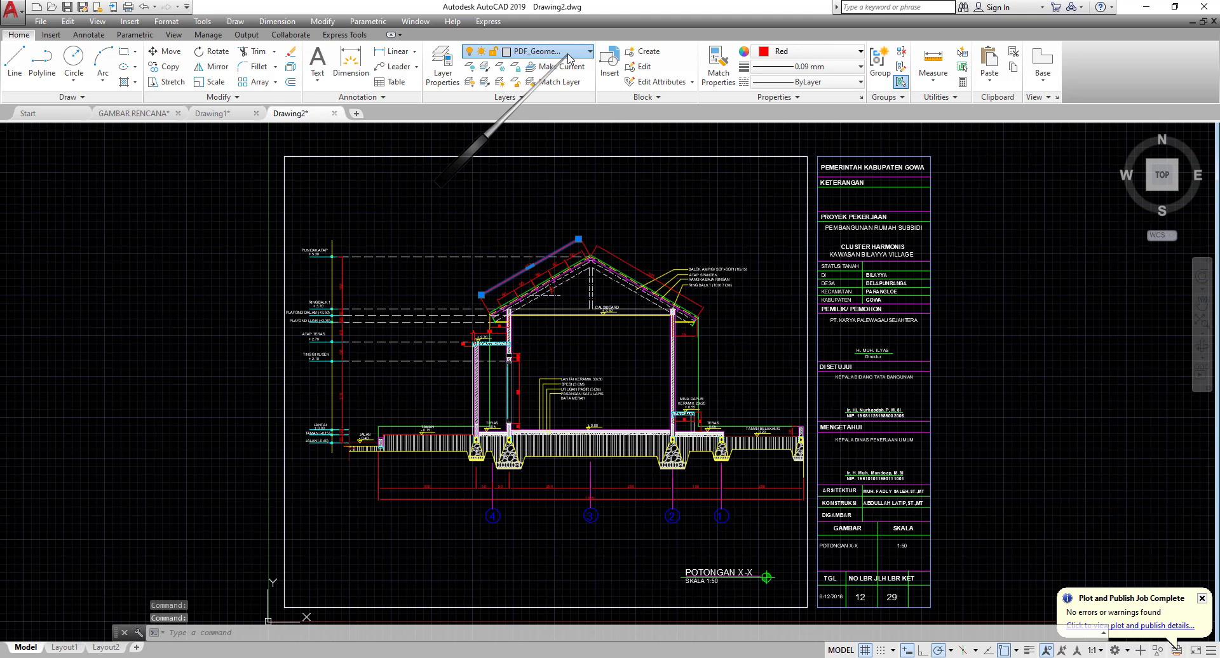
left_click(564, 54)
scroll(537, 310, "up", 2)
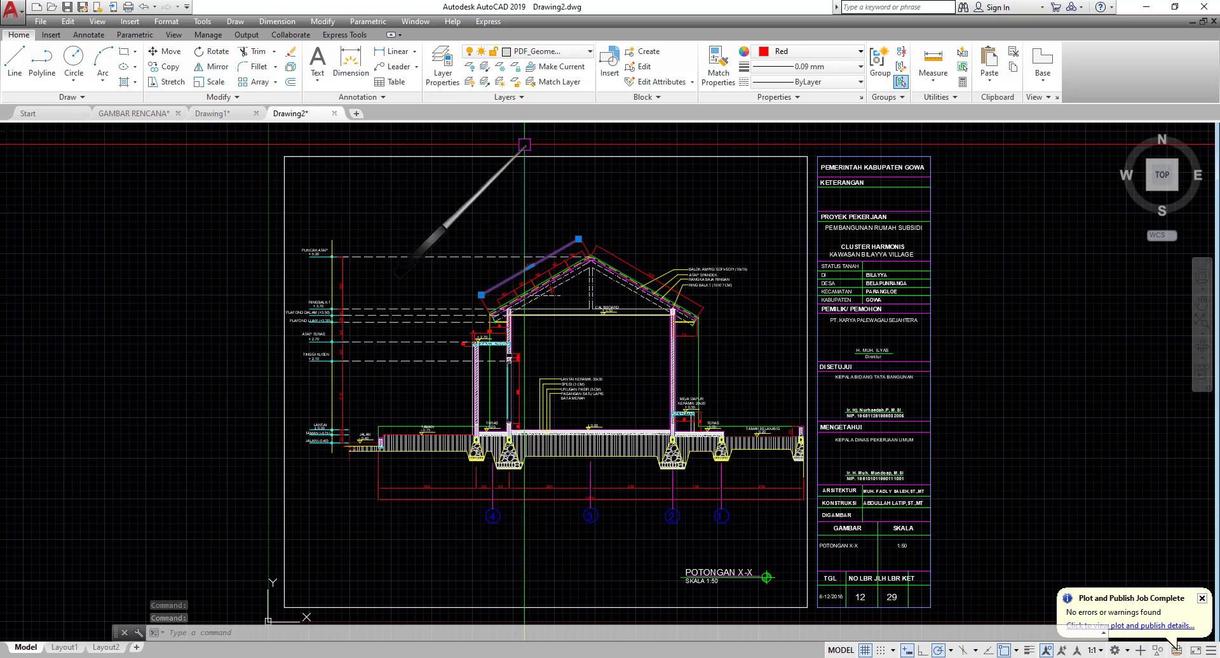
In Drawing1, select pieces of the dashed level lines beside the section to check their layer, and clear the selection.
left_click(213, 114)
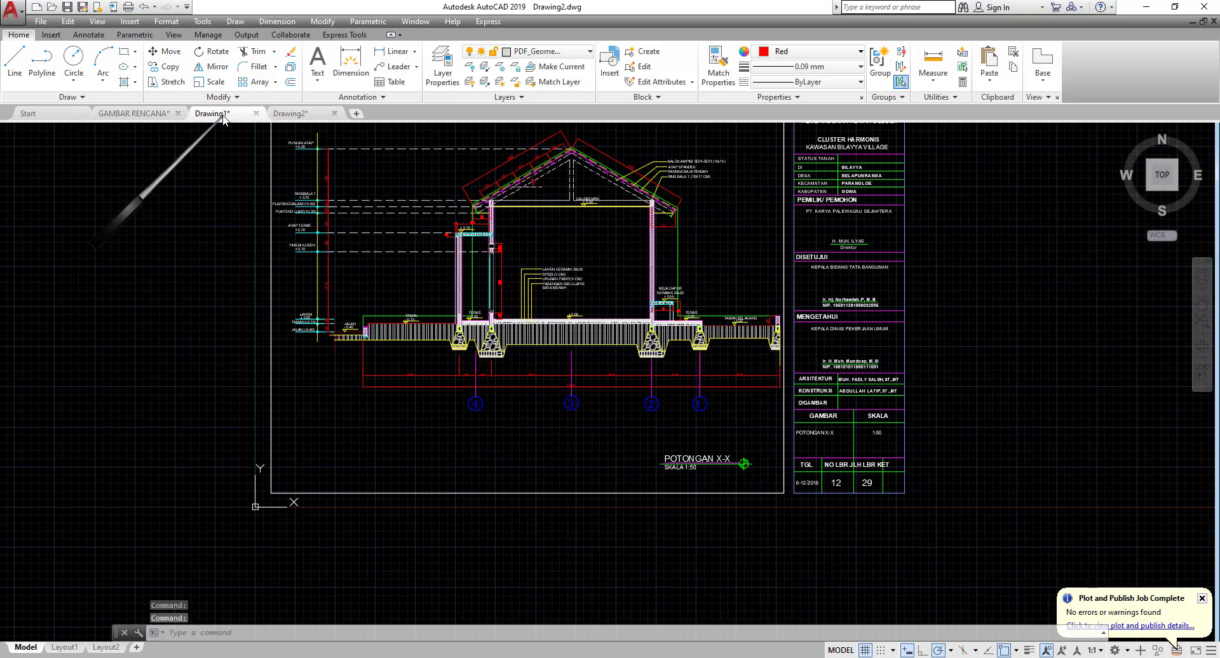
middle_click_drag(447, 253, 484, 331)
scroll(484, 331, "up", 4)
left_click(425, 378)
left_click(365, 158)
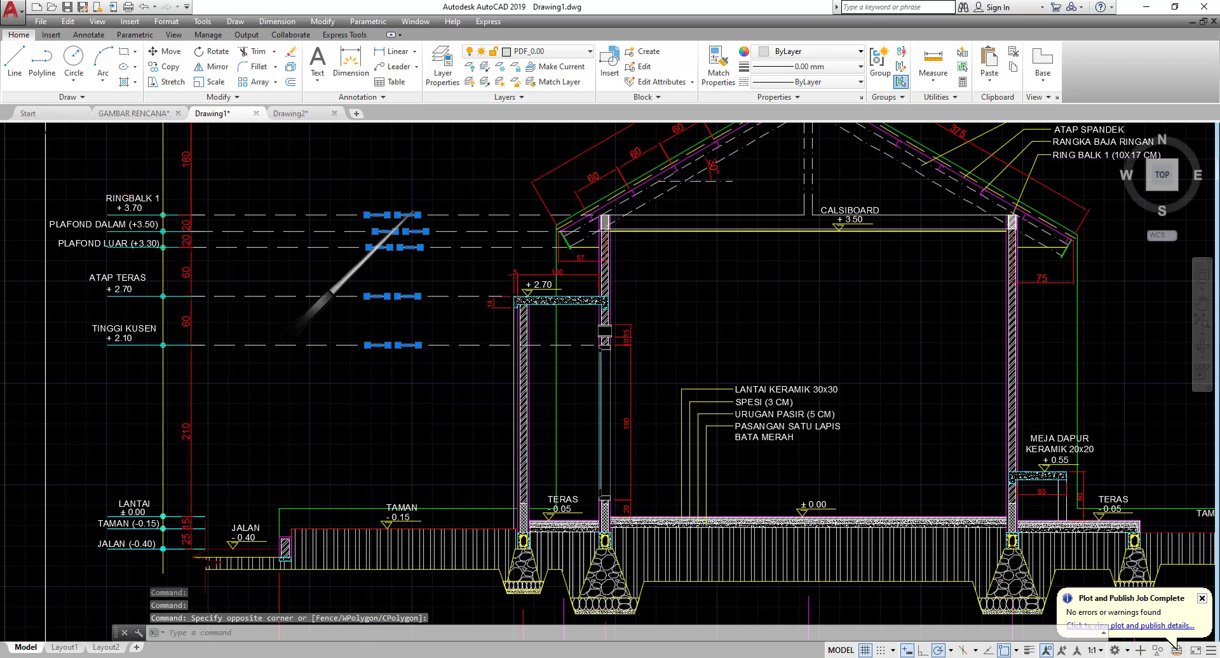
scroll(444, 238, "down", 2)
middle_click_drag(443, 238, 502, 337)
key("Escape")
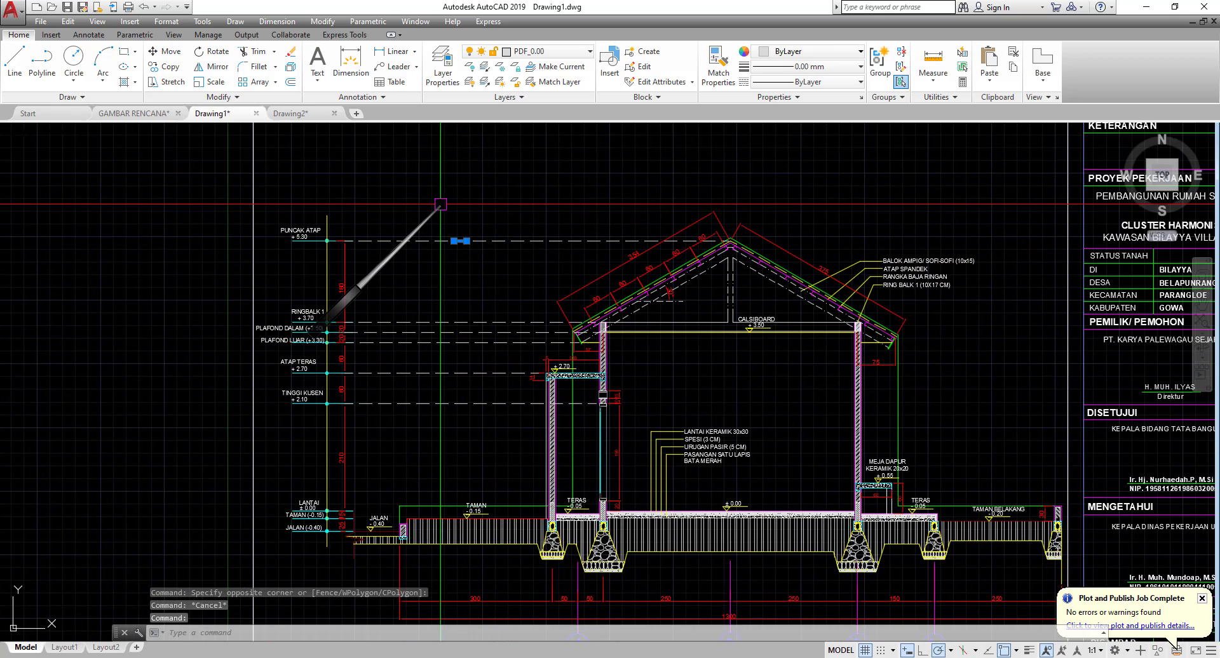
Select dashed segments on all level lines from Puncak Atap to Tinggi Kusen and inspect the imported section.
left_click(439, 205)
left_click(395, 259)
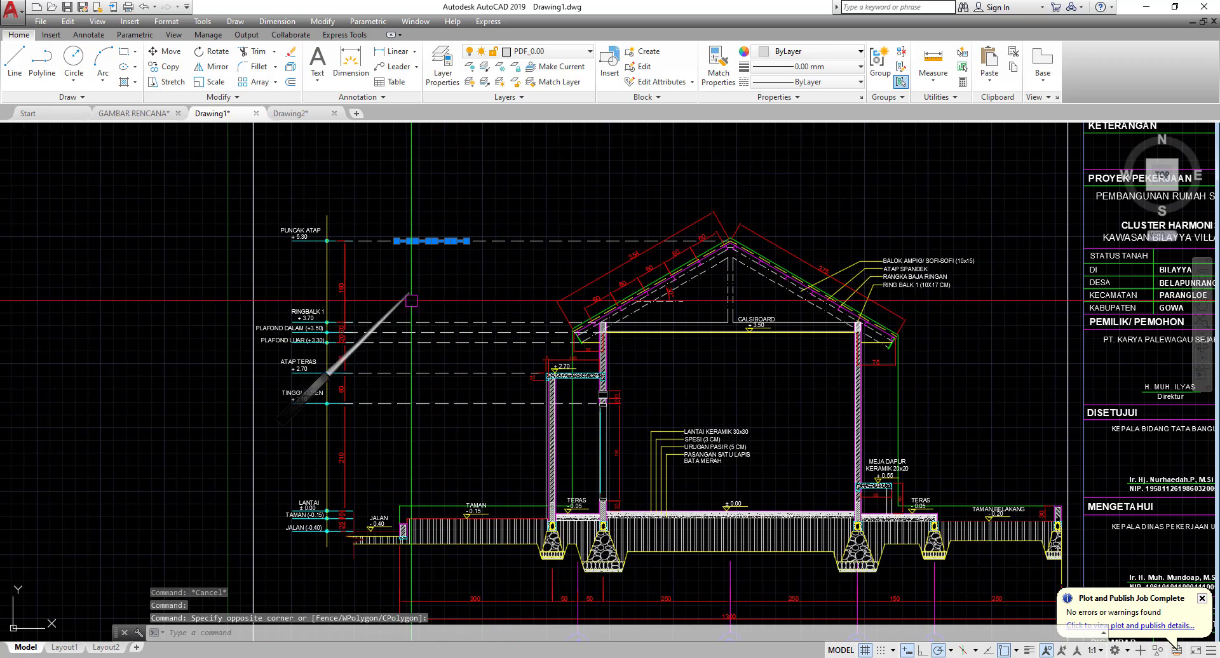
left_click(444, 444)
left_click(394, 220)
scroll(394, 221, "down", 2)
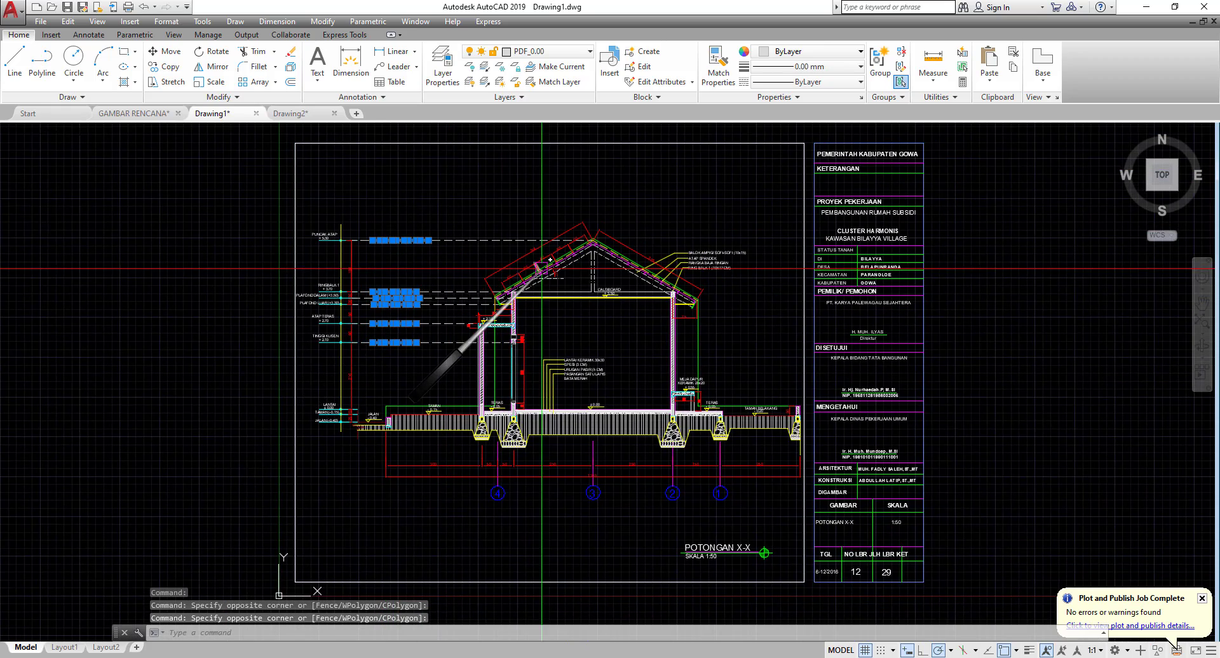
scroll(497, 492, "up", 6)
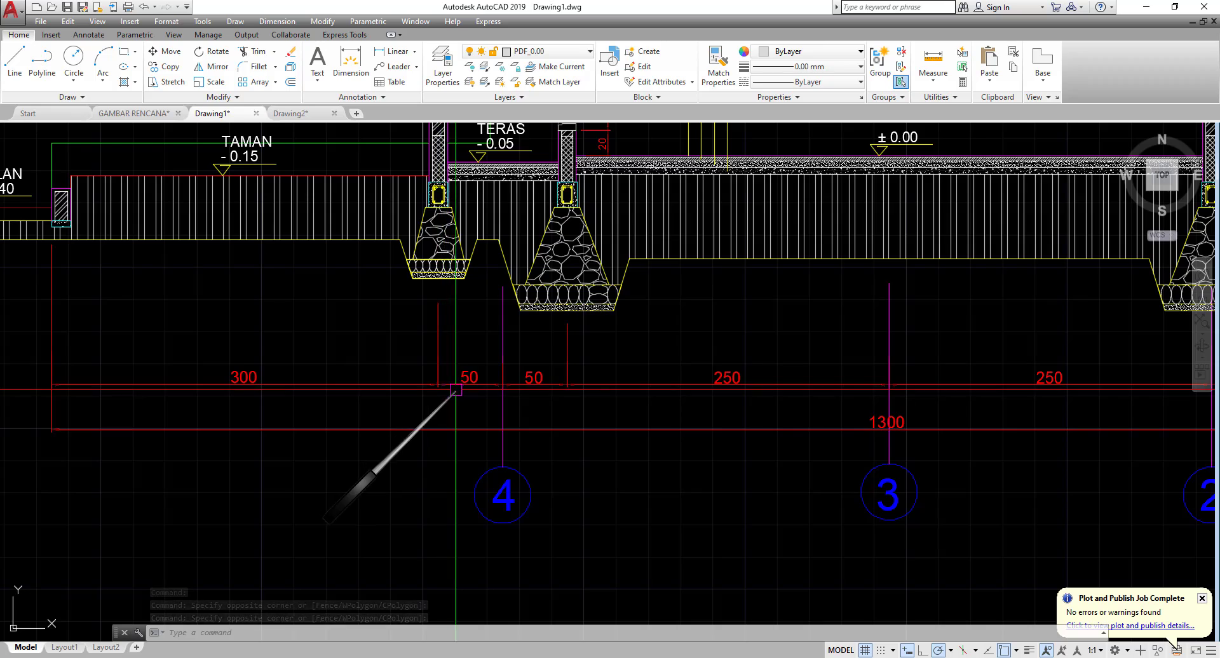
scroll(441, 388, "down", 6)
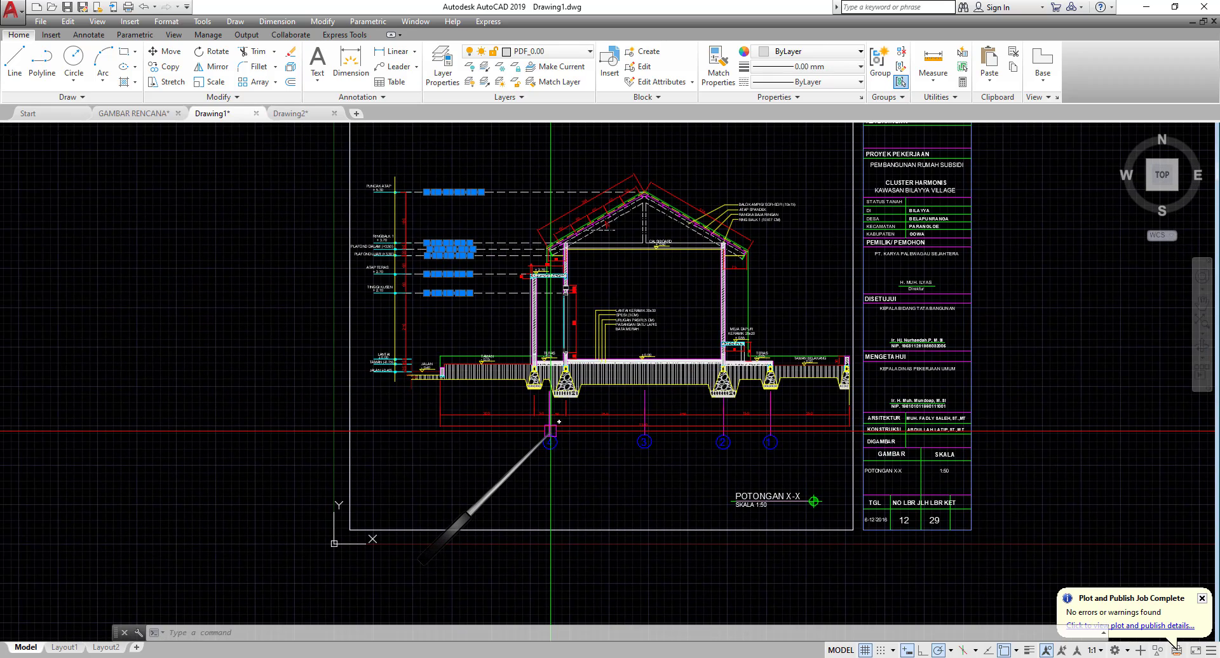
scroll(538, 421, "down", 2)
middle_click_drag(538, 410, 471, 405)
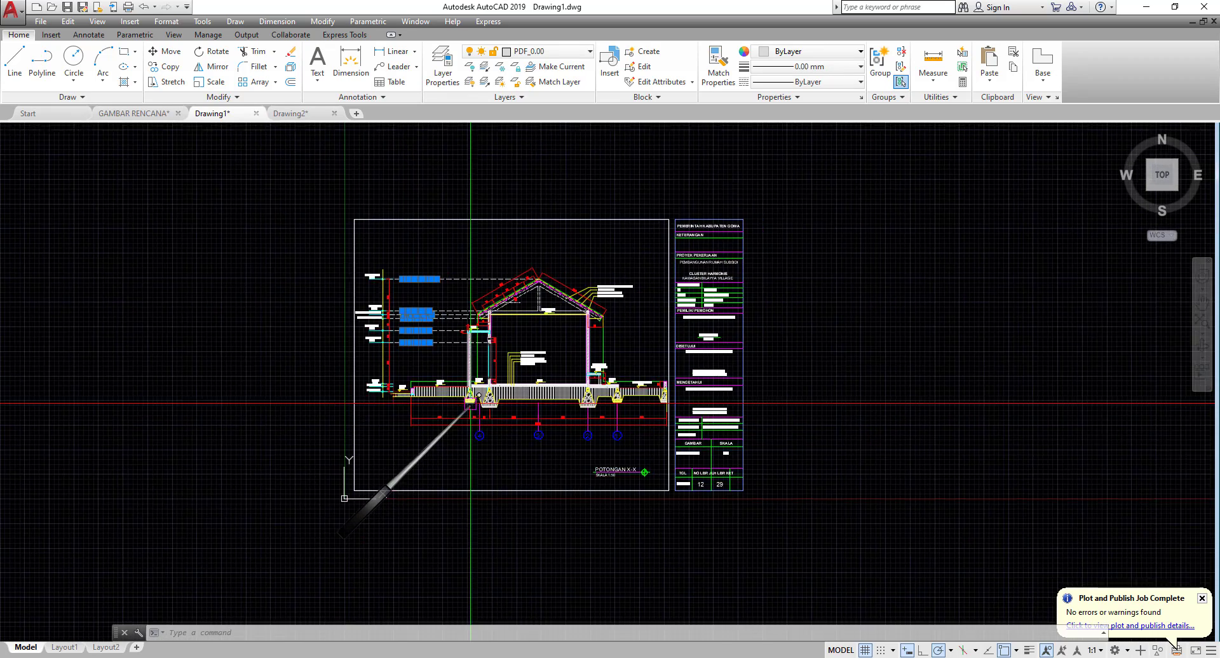
scroll(470, 404, "up", 2)
key("Escape")
left_click(438, 325)
left_click(391, 185)
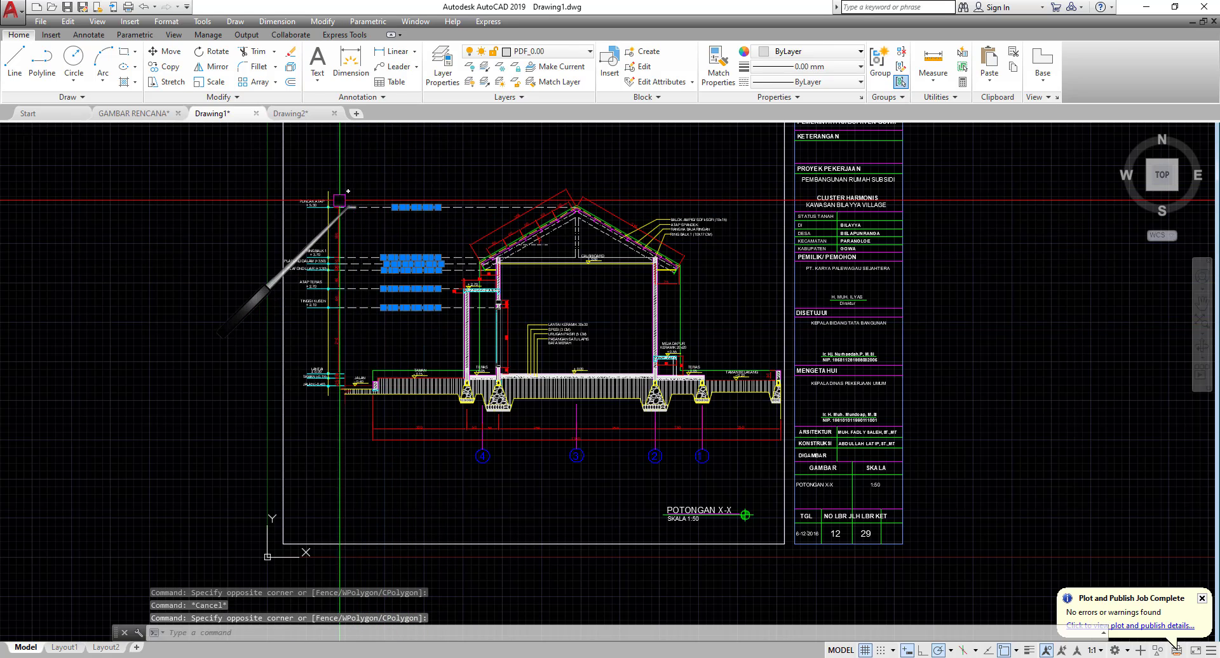
scroll(366, 320, "down", 2)
middle_click_drag(366, 321, 355, 345)
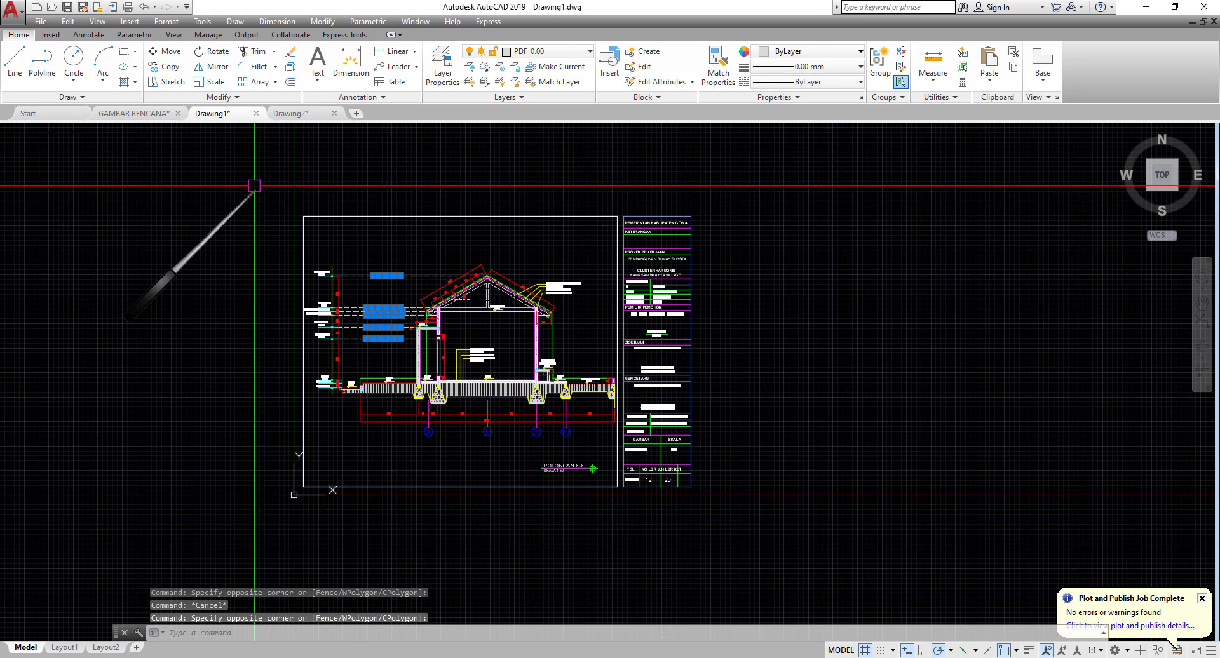
left_click(251, 156)
key("Escape")
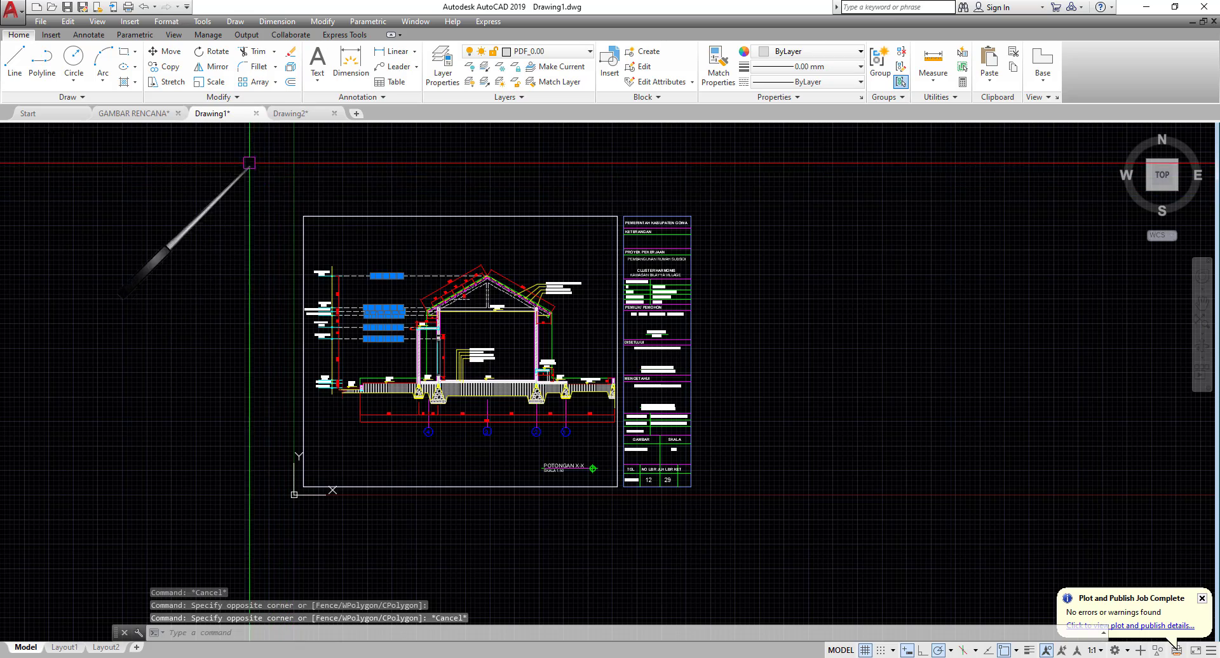
left_click(250, 163)
left_click(218, 171)
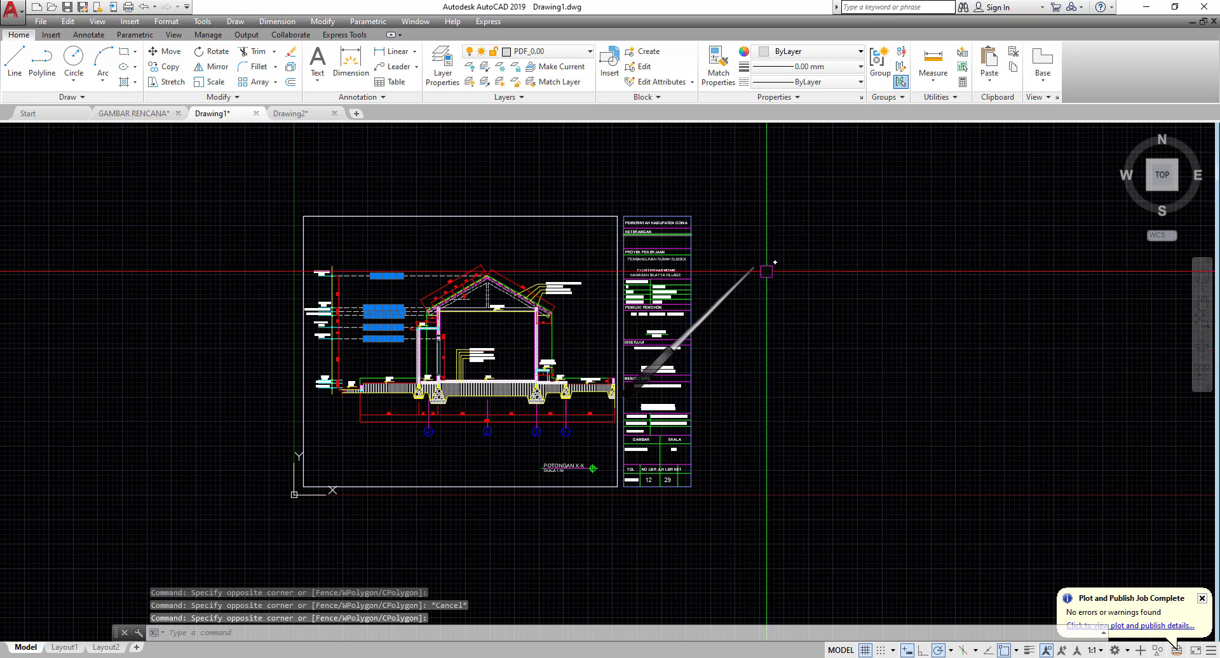
Examine the imported Potongan X-X section with the level-line dashes highlighted, and clear the selection.
scroll(517, 343, "up", 2)
mouse_move(570, 342)
middle_mouse_down()
mouse_move(552, 302)
mouse_move(568, 301)
middle_mouse_up()
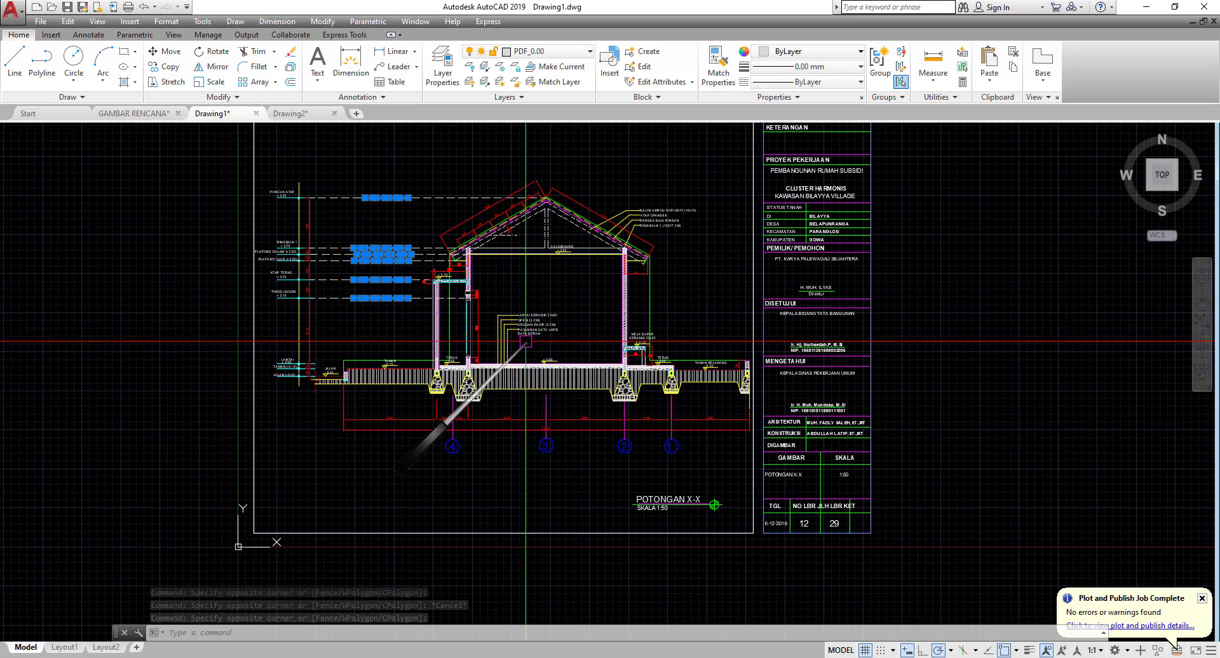
scroll(528, 343, "up", 2)
mouse_move(519, 352)
middle_mouse_down()
mouse_move(523, 373)
mouse_move(558, 359)
middle_mouse_up()
scroll(534, 366, "down", 4)
scroll(544, 357, "up", 2)
key("Escape")
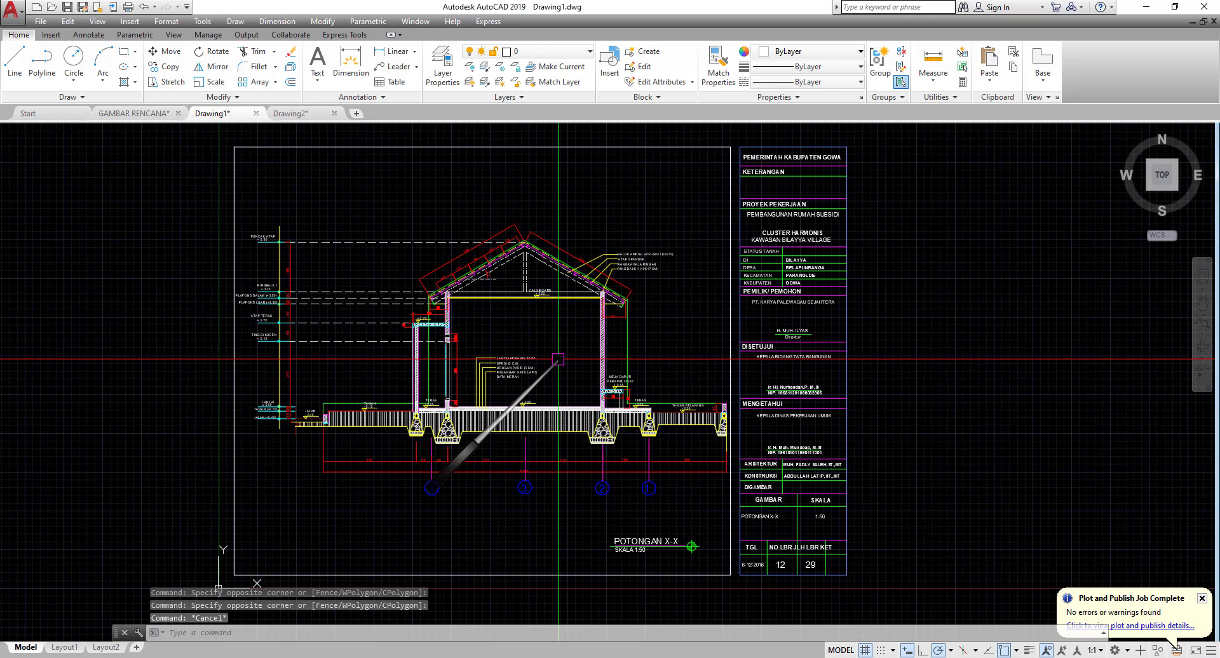
Start a crossing selection over the floor-layer notes inside the section, around the Urugan Pasir (5 cm) text.
mouse_move(555, 345)
middle_mouse_down()
mouse_move(550, 327)
mouse_move(544, 377)
middle_mouse_up()
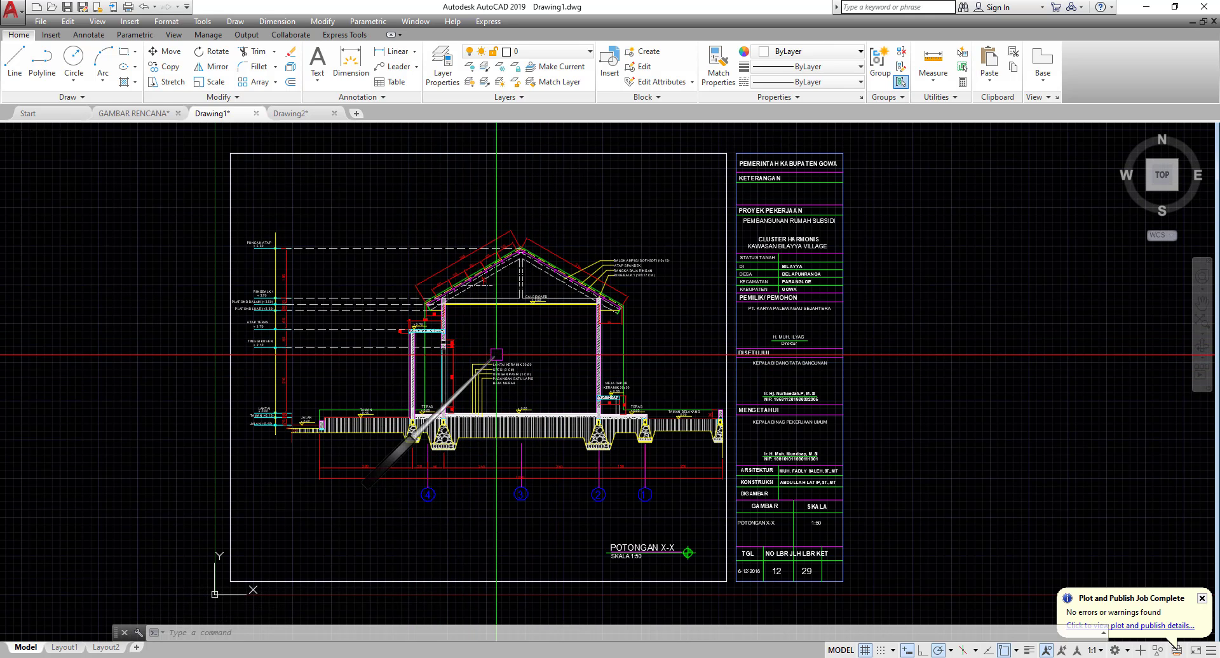
scroll(523, 381, "up", 2)
left_click(500, 402)
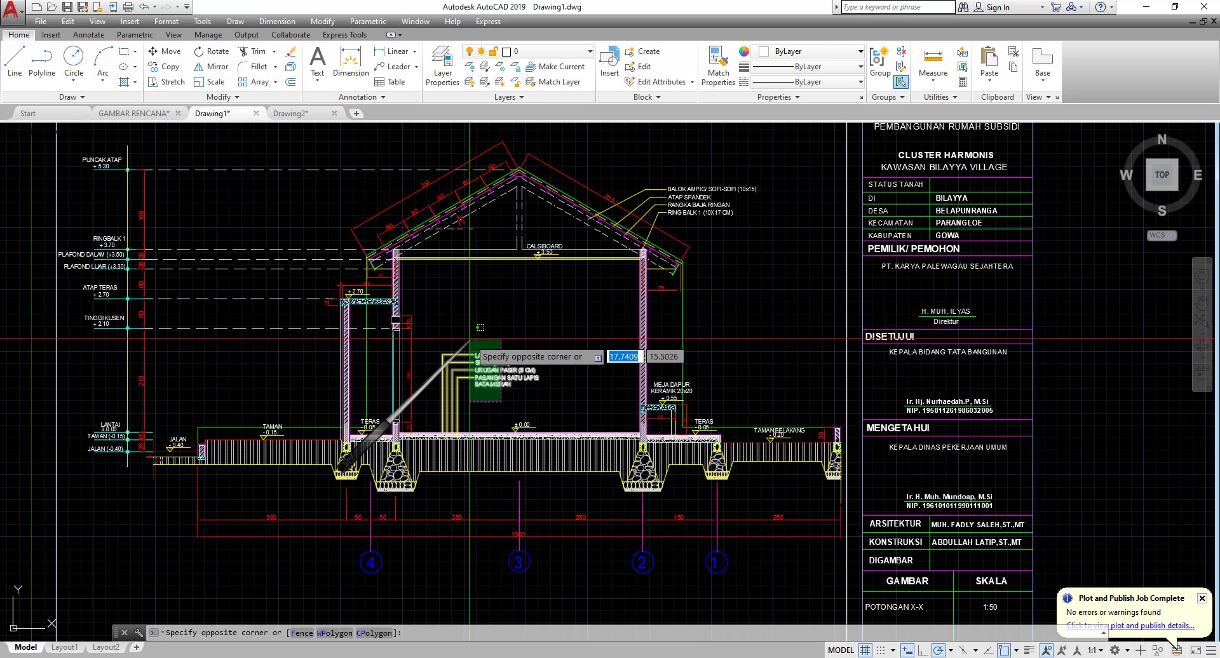